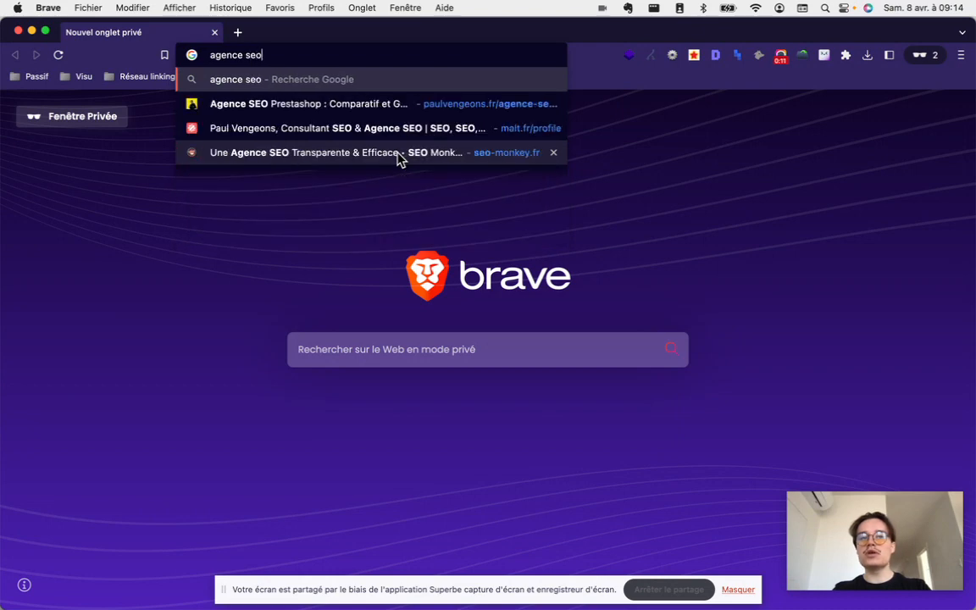
- Search Google for "agence seo amazon" and examine the second organic result before closing the private window
{"action": "type", "text": "amazon"}
{"action": "key", "text": "Return"}
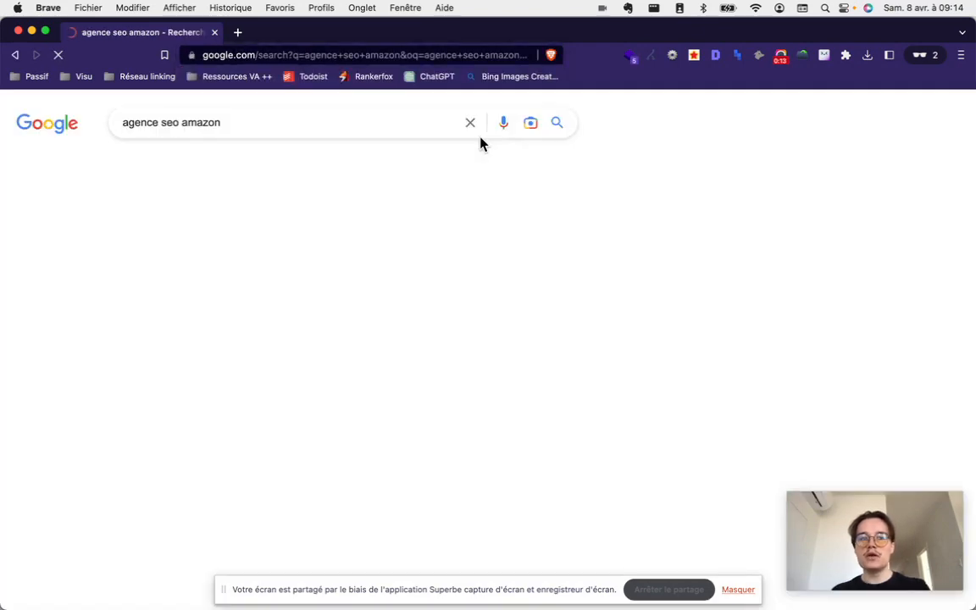
{"action": "scroll", "coordinate": [322, 285], "scroll_direction": "down", "scroll_amount": 1}
{"action": "left_click_drag", "start_coordinate": [30, 278], "coordinate": [591, 429]}
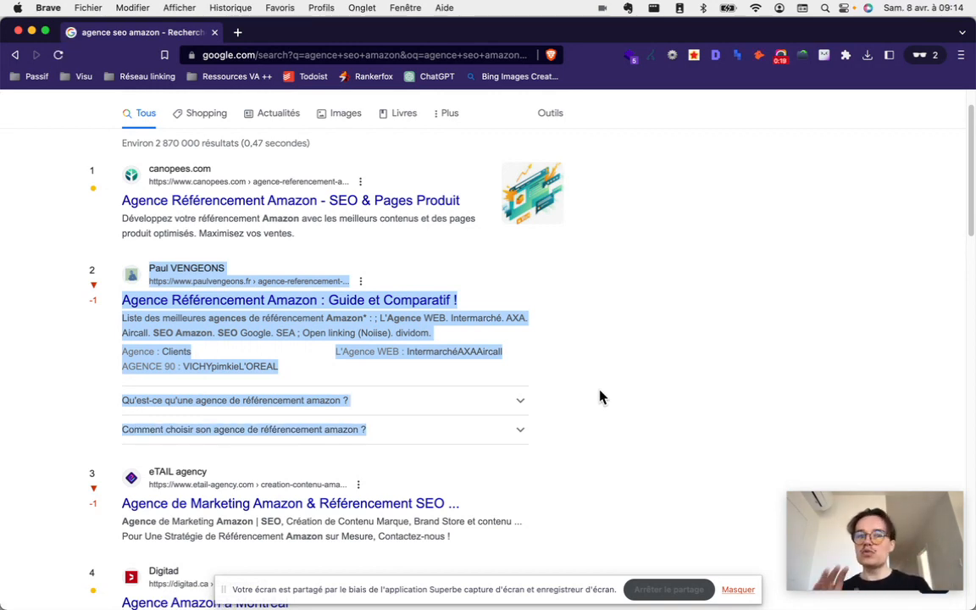
{"action": "key", "text": "super+w"}
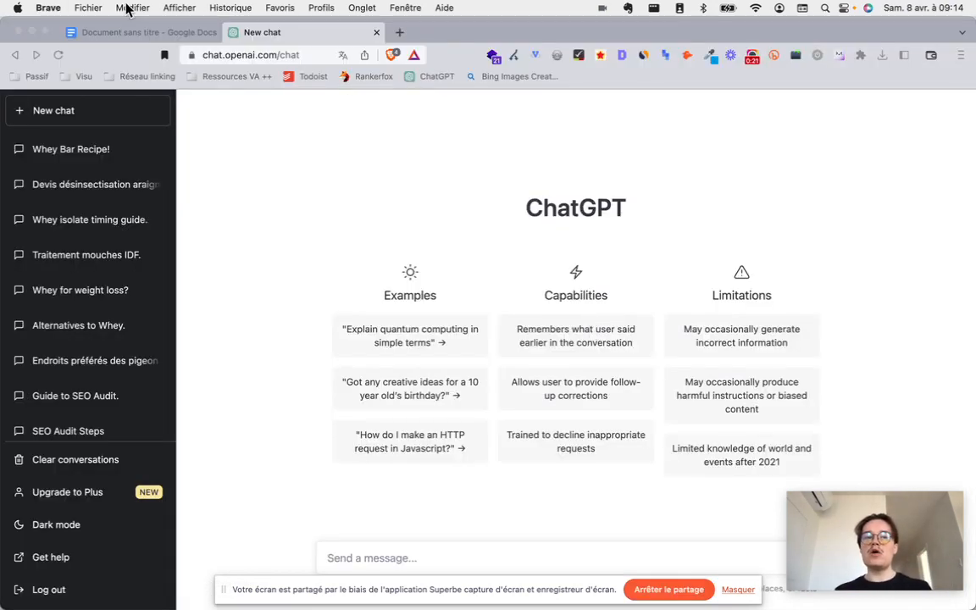
- Review the Zaatar content brief in the Google Docs document, from the internal linking section down to the <hn> structure
{"action": "left_click", "coordinate": [109, 34]}
{"action": "scroll", "coordinate": [485, 306], "scroll_direction": "down", "scroll_amount": 2}
{"action": "scroll", "coordinate": [483, 308], "scroll_direction": "down", "scroll_amount": 1}
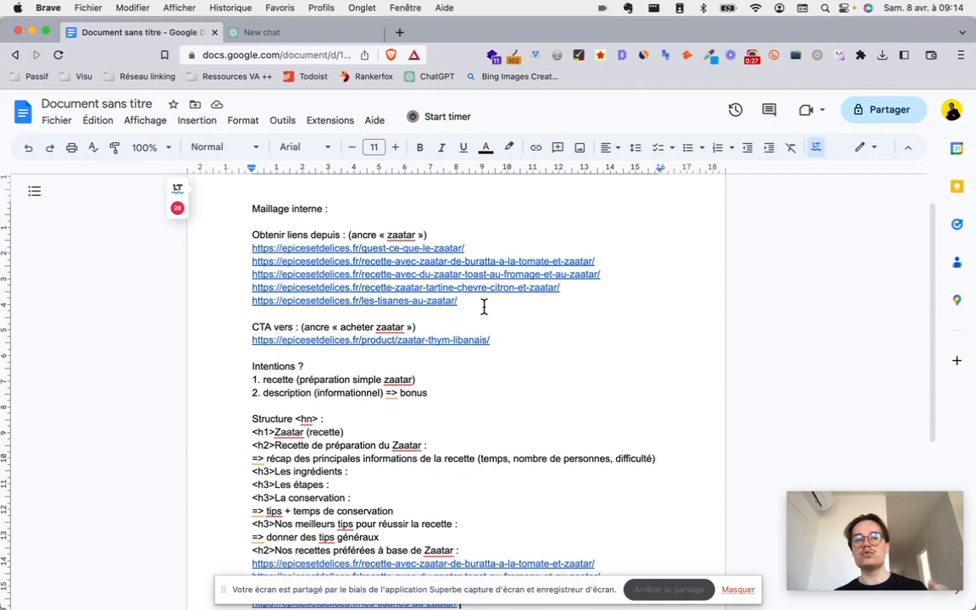
{"action": "double_click", "coordinate": [401, 234]}
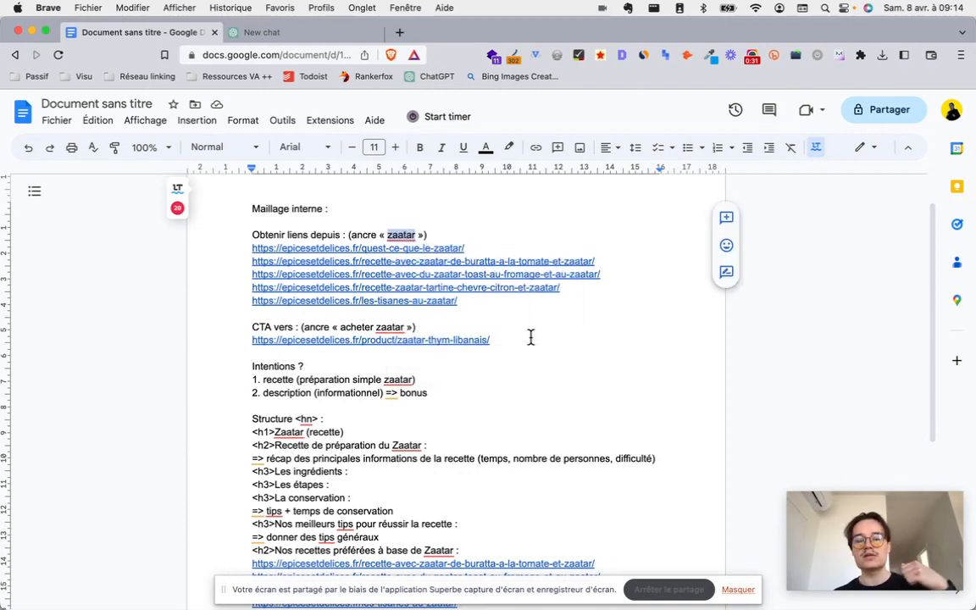
{"action": "scroll", "coordinate": [540, 386], "scroll_direction": "down", "scroll_amount": 3}
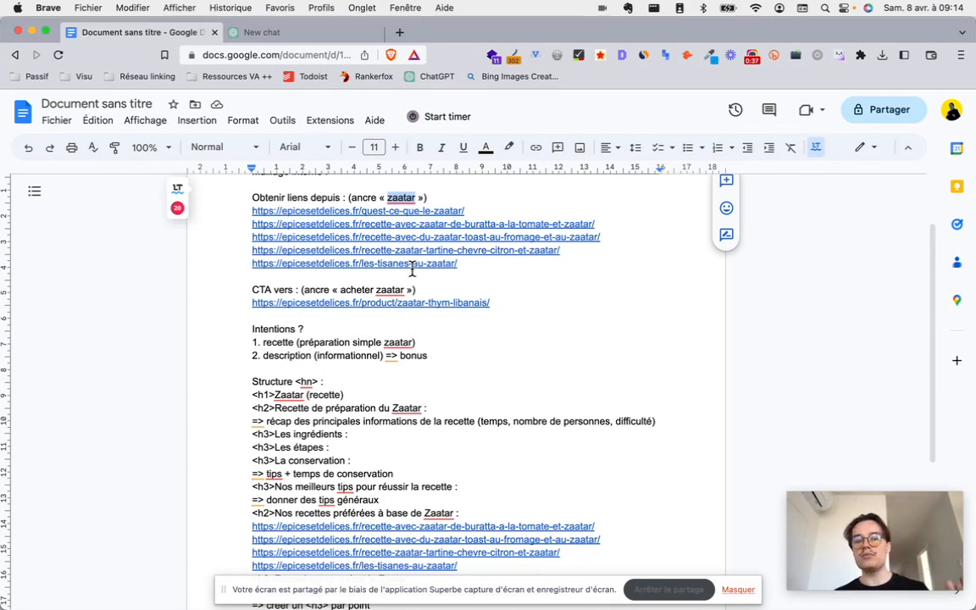
{"action": "scroll", "coordinate": [430, 335], "scroll_direction": "down", "scroll_amount": 4}
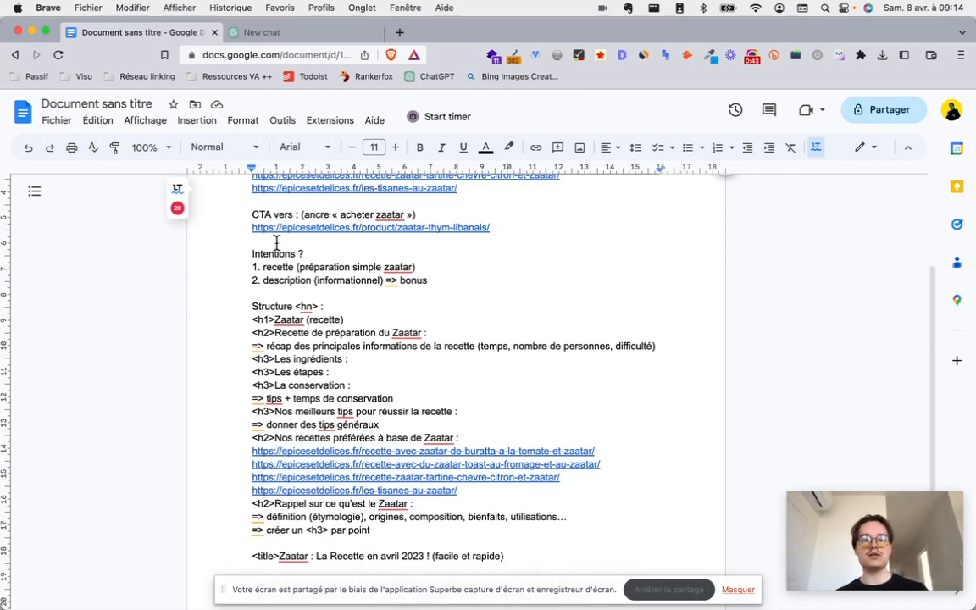
- Select and copy the brief's outline from "<h1>Zaatar (recette)" through "=> créer un <h3> par point"
{"action": "left_click", "coordinate": [305, 320]}
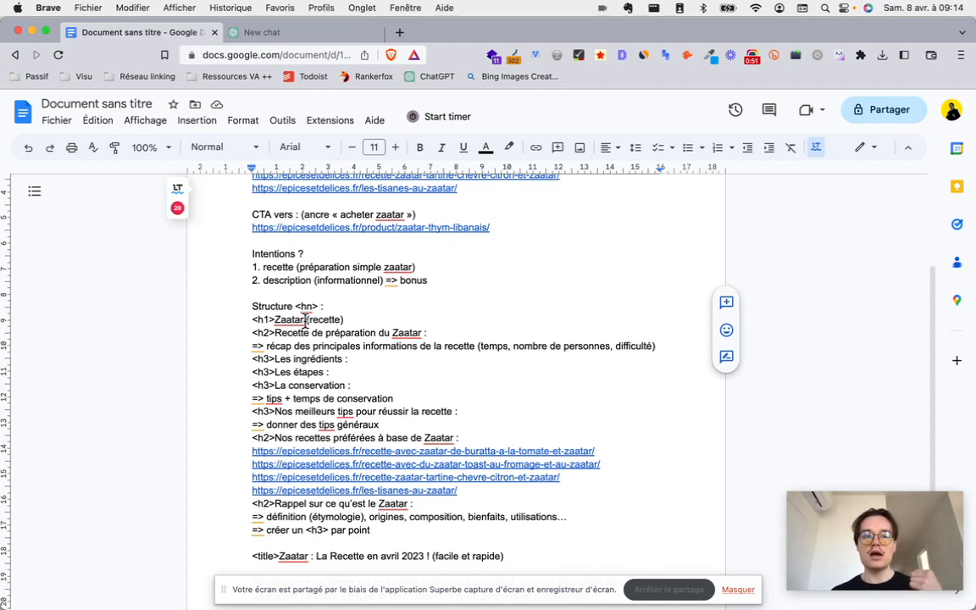
{"action": "triple_click", "coordinate": [296, 319]}
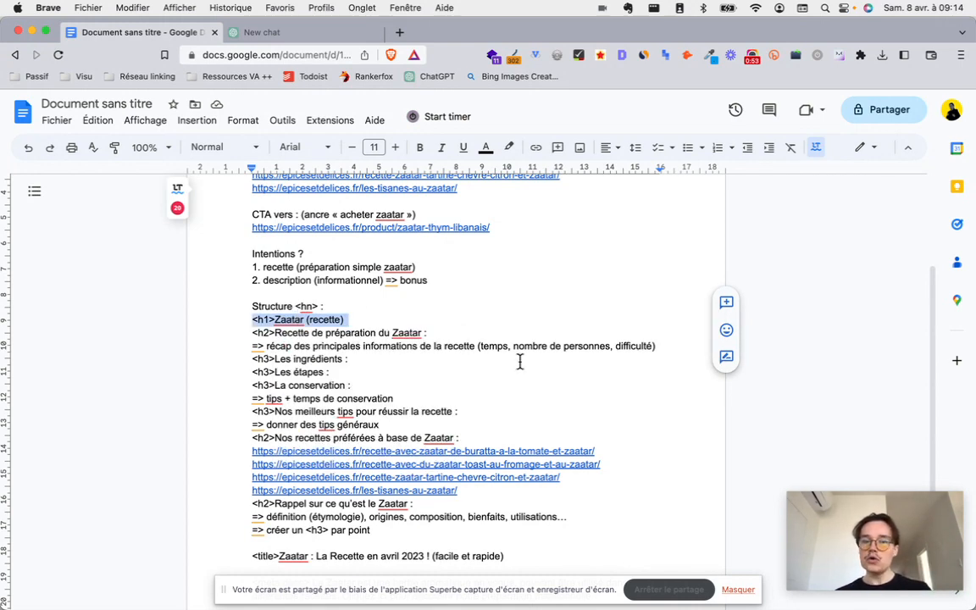
{"action": "scroll", "coordinate": [520, 362], "scroll_direction": "down", "scroll_amount": 3}
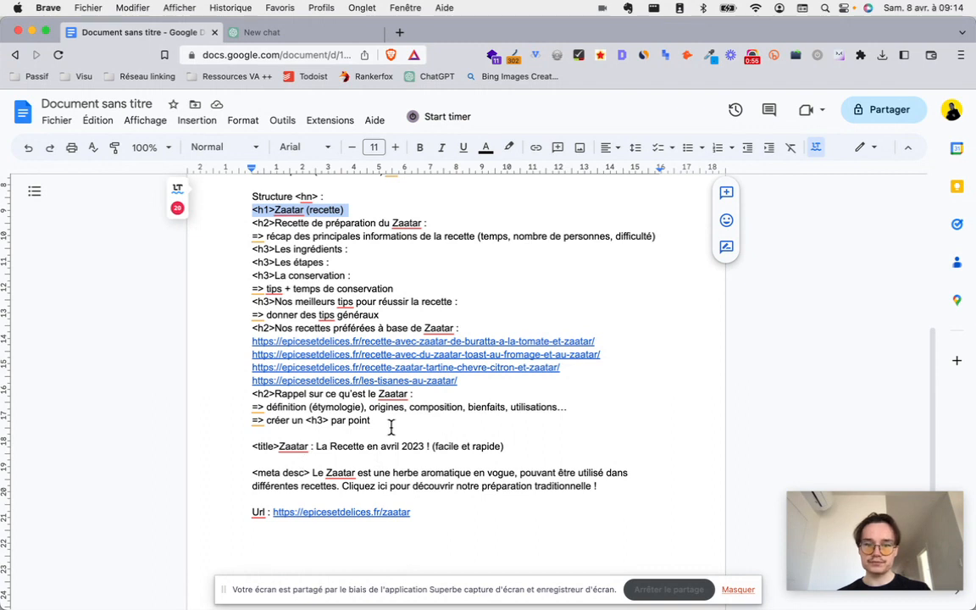
{"action": "left_click", "coordinate": [391, 424], "text": "shift"}
- Switch to ChatGPT, hide the screen-sharing notice and paste the copied outline into the message
{"action": "key", "text": "ctrl+Tab"}
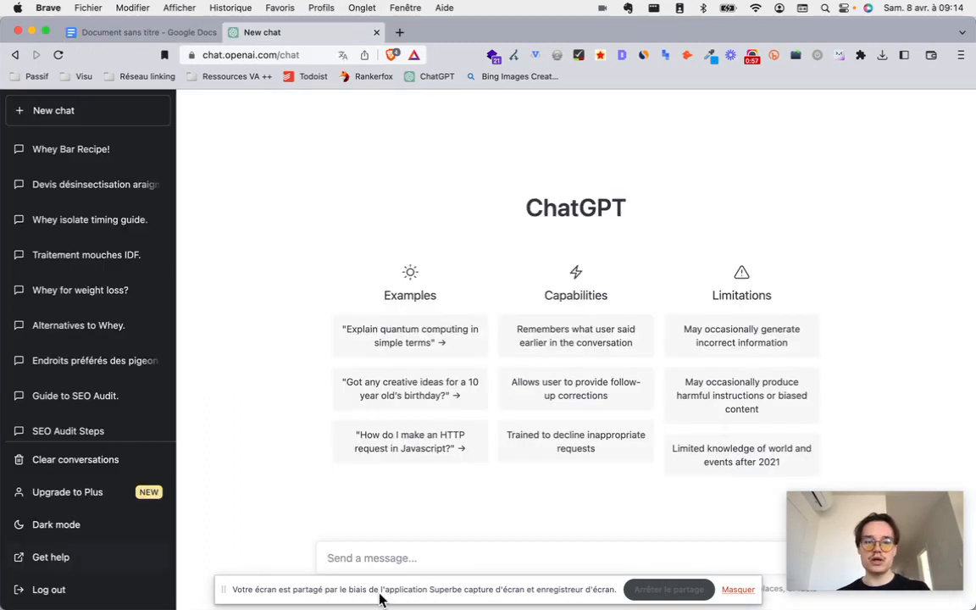
{"action": "left_click", "coordinate": [738, 590]}
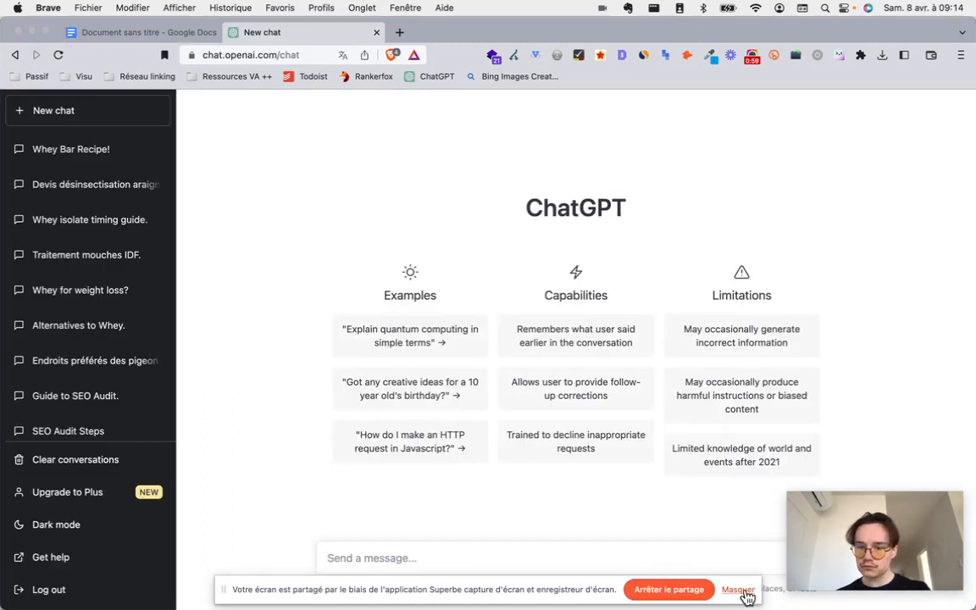
{"action": "left_click", "coordinate": [738, 589]}
{"action": "left_click", "coordinate": [409, 555]}
{"action": "key", "text": "ctrl+v"}
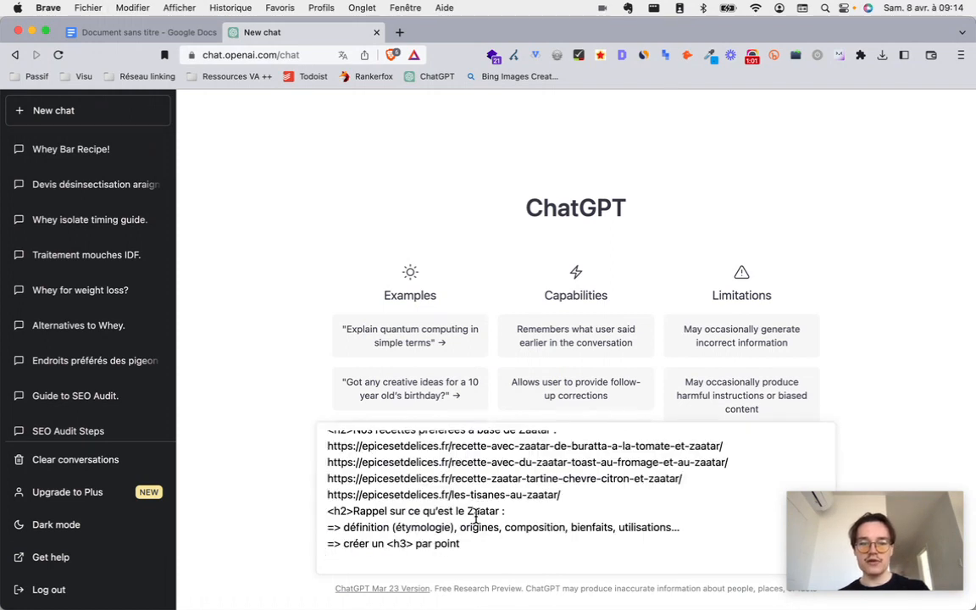
- Insert the line "Suis cette structure <hn> :" directly above the pasted outline, leaving an empty line before it
{"action": "scroll", "coordinate": [471, 504], "scroll_direction": "up", "scroll_amount": 10}
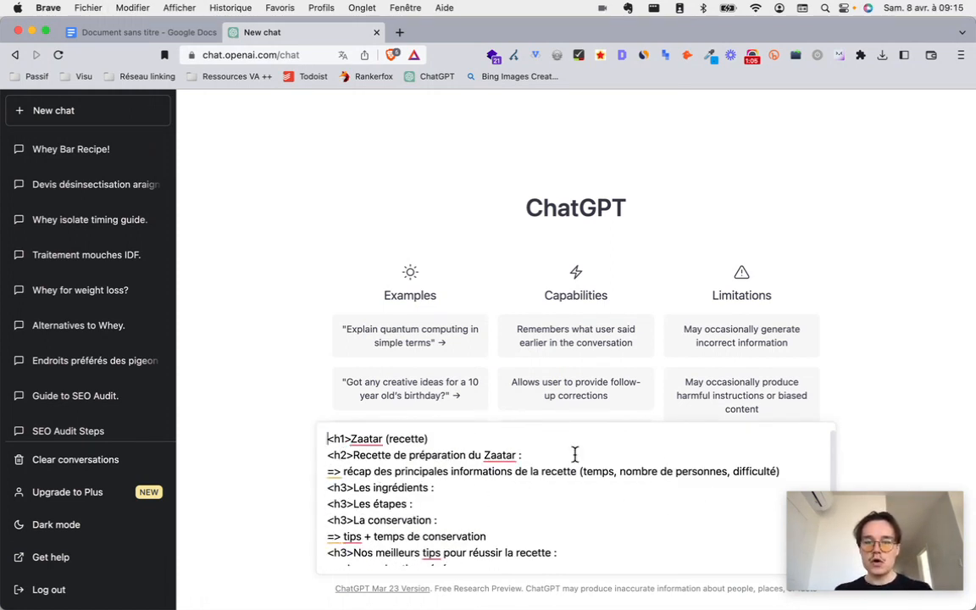
{"action": "key", "text": "shift+Return"}
{"action": "key", "text": "shift+Return"}
{"action": "type", "text": "Suis"}
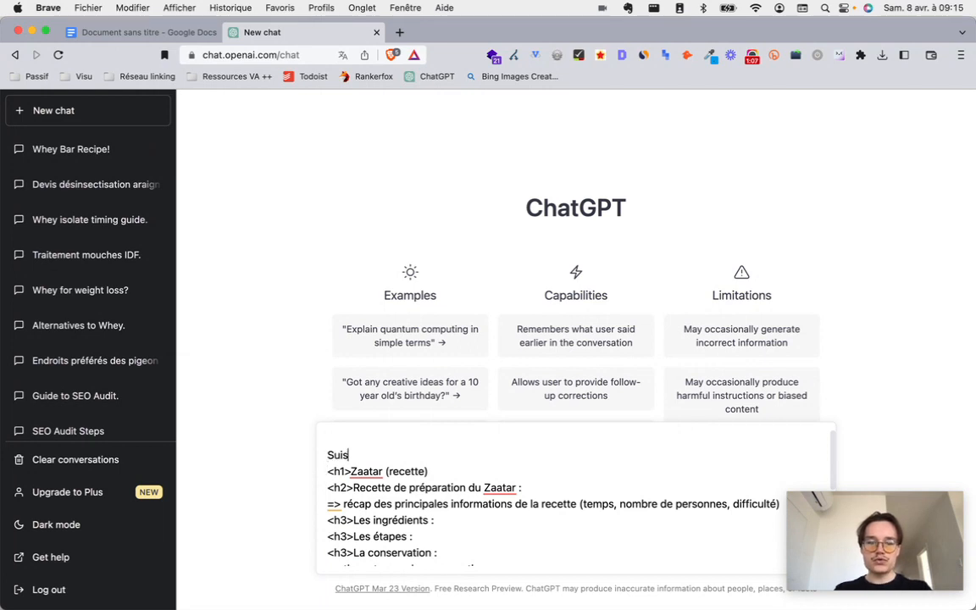
{"action": "type", "text": " cette strsctiur"}
{"action": "key", "text": "BackSpace"}
{"action": "type", "text": "ure <hn> :"}
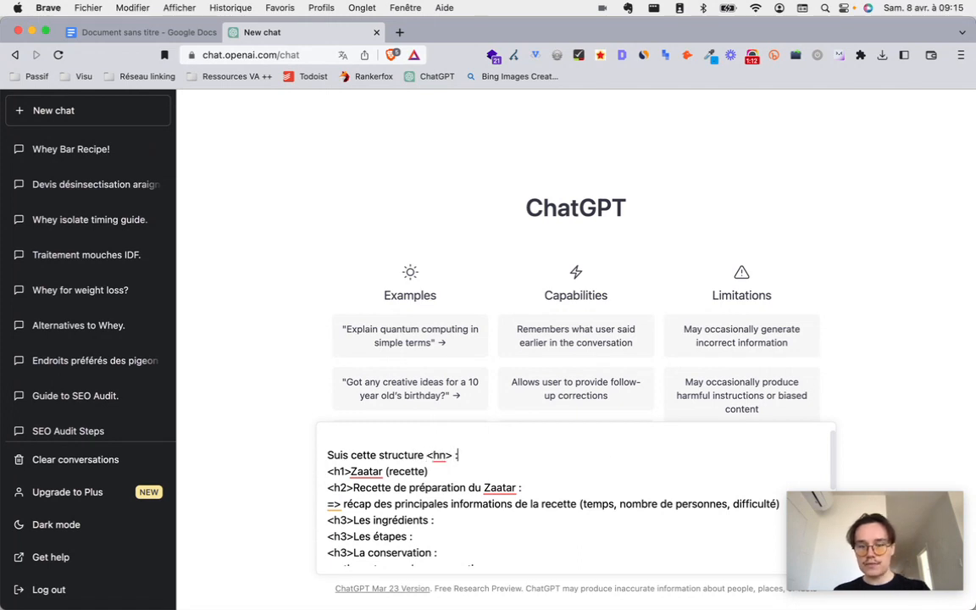
- Review the pasted outline in the message down to its last section and return to the empty first line
{"action": "left_click", "coordinate": [327, 455]}
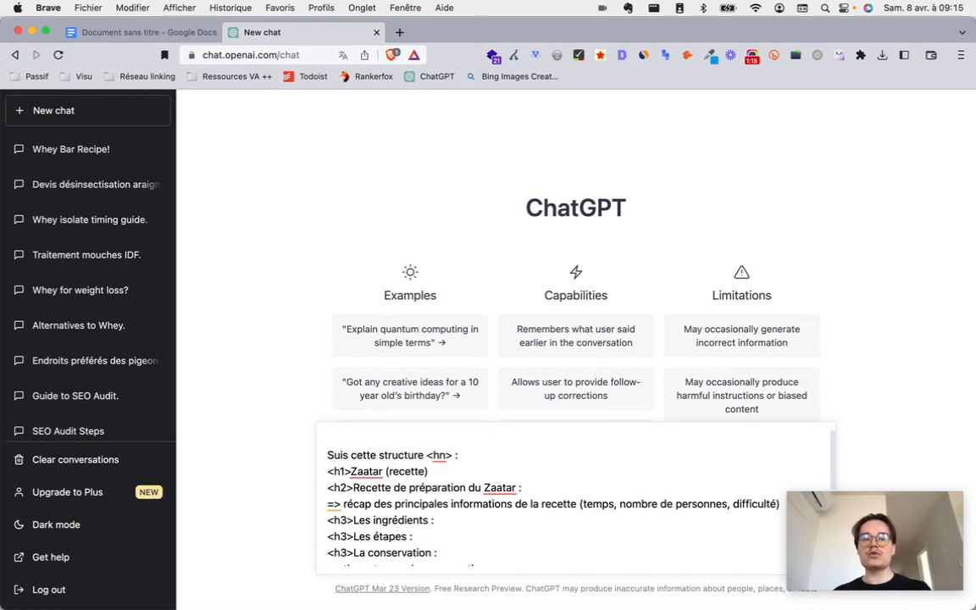
{"action": "key", "text": "Down"}
{"action": "key", "text": "Down"}
{"action": "key", "text": "Down"}
{"action": "key", "text": "Down"}
{"action": "key", "text": "Down"}
{"action": "key", "text": "Down"}
{"action": "key", "text": "Down"}
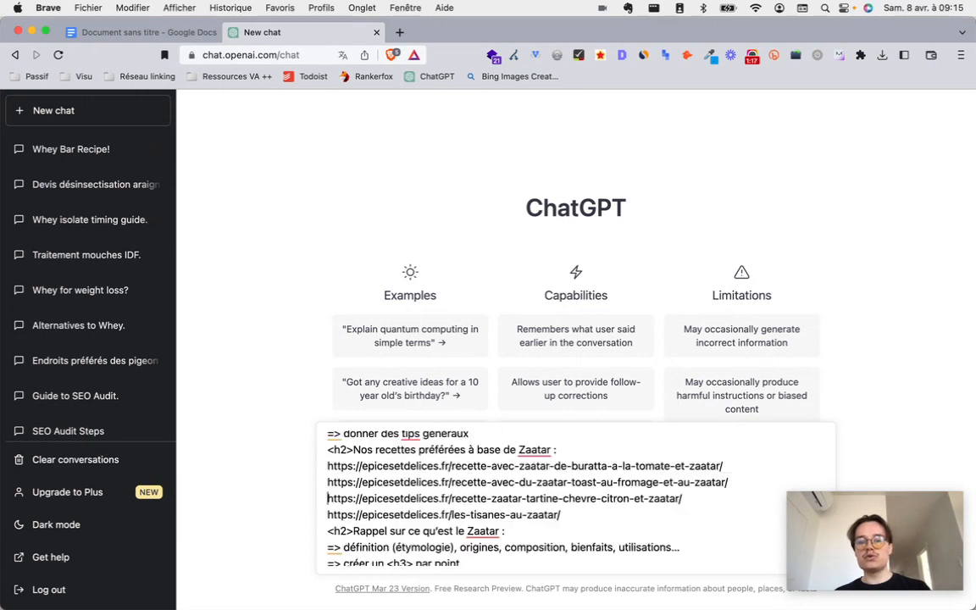
{"action": "key", "text": "Down"}
{"action": "key", "text": "Down"}
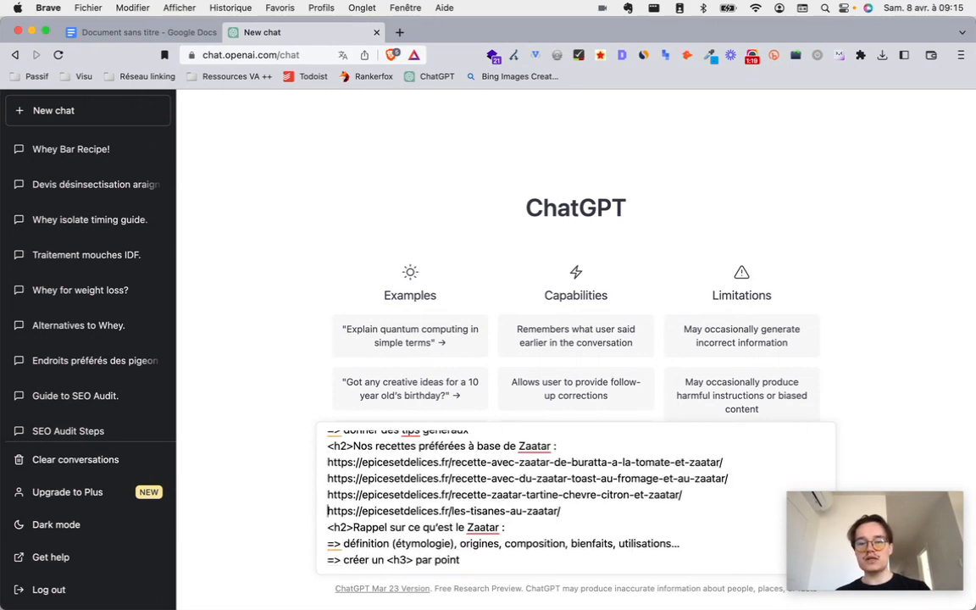
{"action": "key", "text": "Up"}
{"action": "key", "text": "Up"}
{"action": "key", "text": "Up"}
{"action": "key", "text": "Up"}
{"action": "key", "text": "Up"}
{"action": "key", "text": "Up"}
{"action": "key", "text": "Up"}
{"action": "key", "text": "Up"}
{"action": "key", "text": "Up"}
{"action": "key", "text": "Up"}
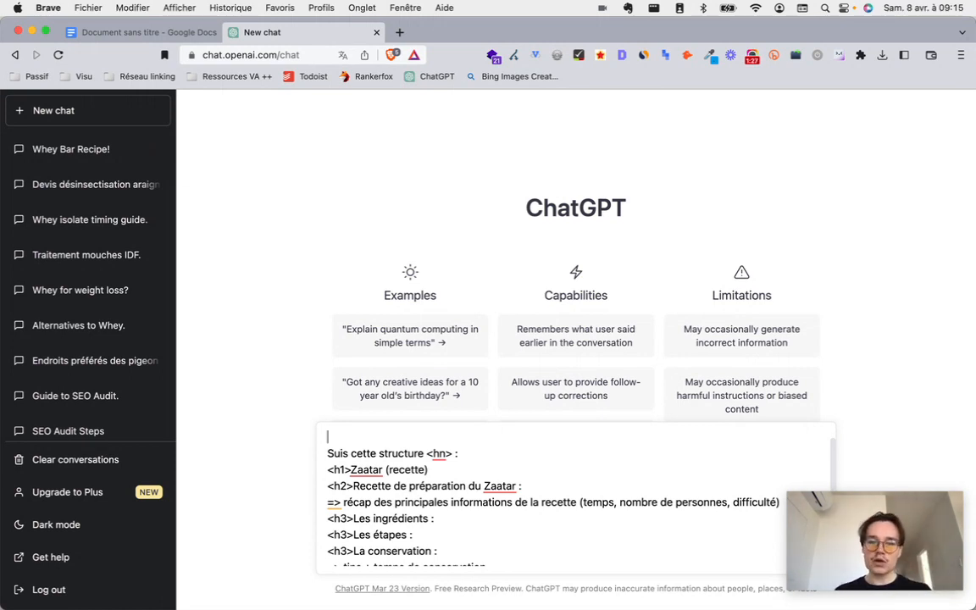
- Begin the prompt above the outline with "Tu es cuisinier, tu rédiges pour un site de recettes en lignes, basé sur les épices et arômes."
{"action": "key", "text": "shift+Return"}
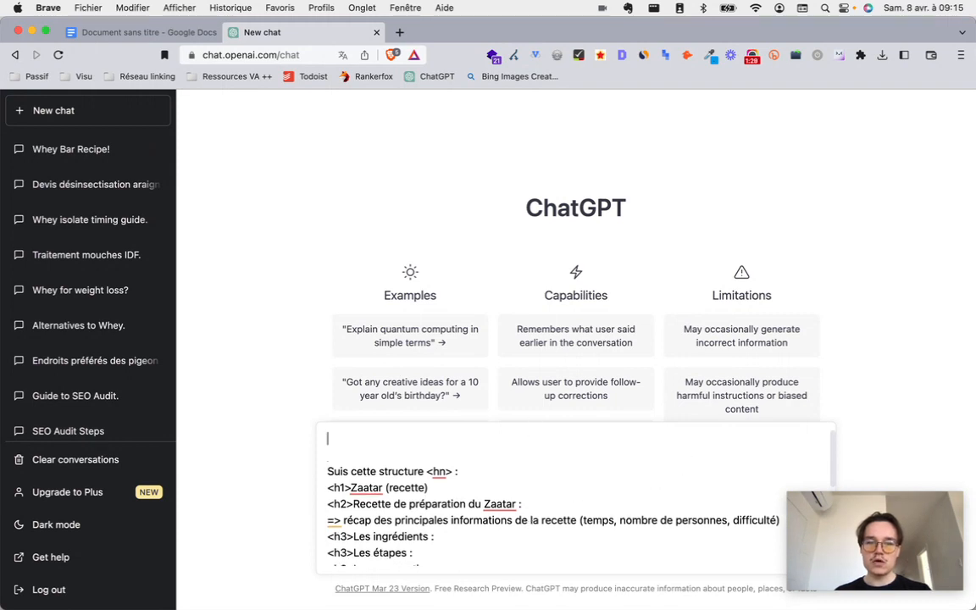
{"action": "type", "text": "Tu es"}
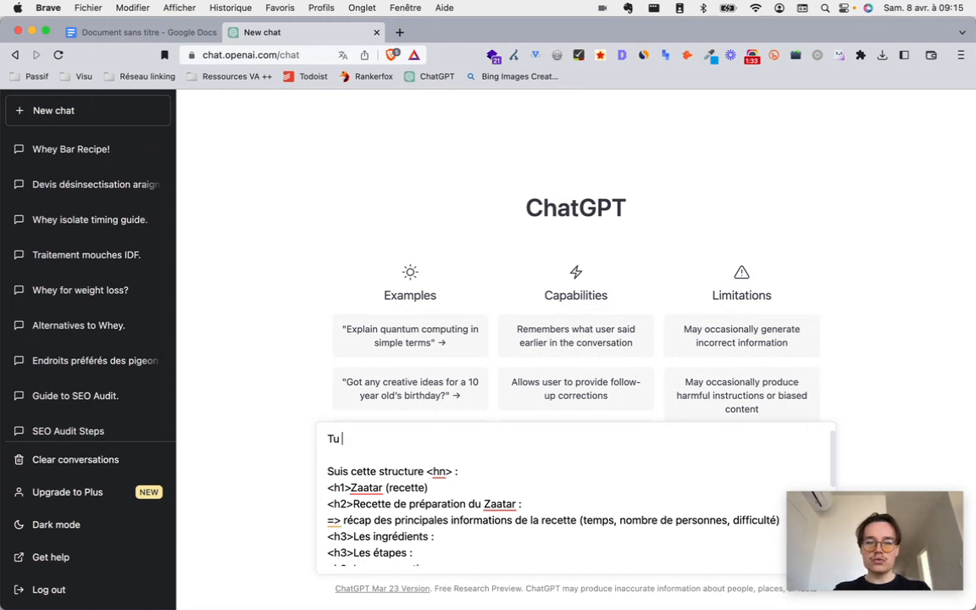
{"action": "type", "text": " cuisi"}
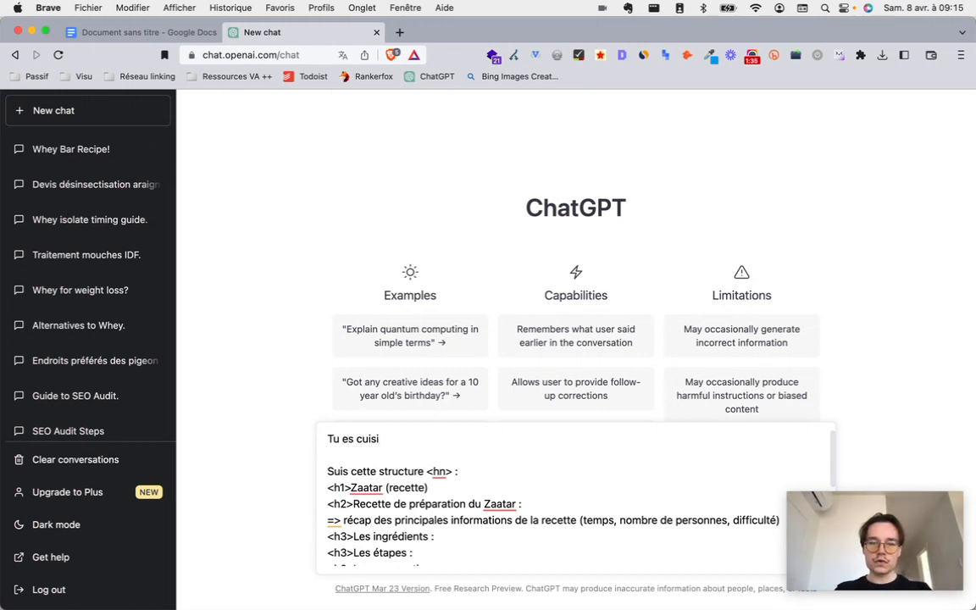
{"action": "type", "text": "nier, "}
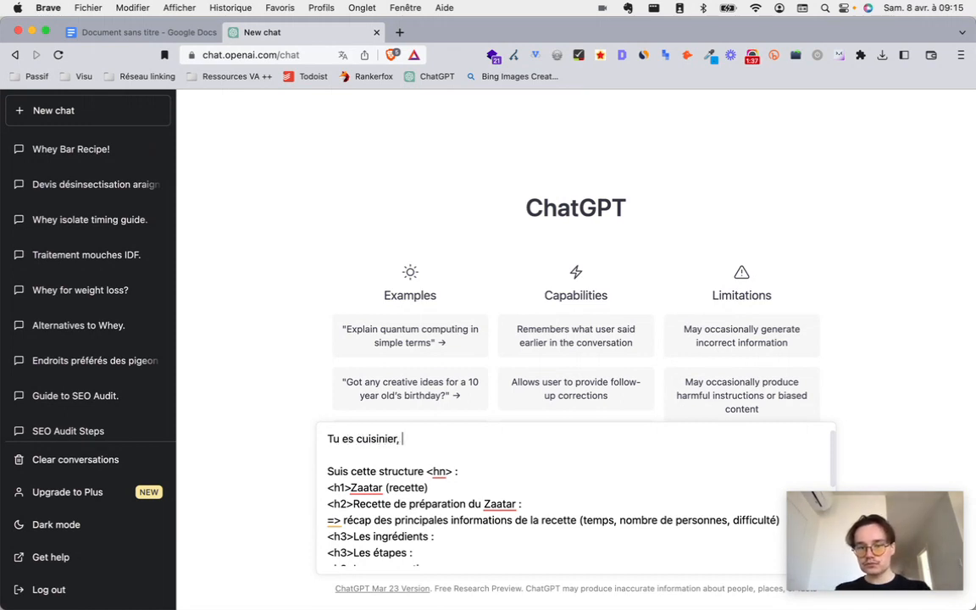
{"action": "type", "text": "tu ré"}
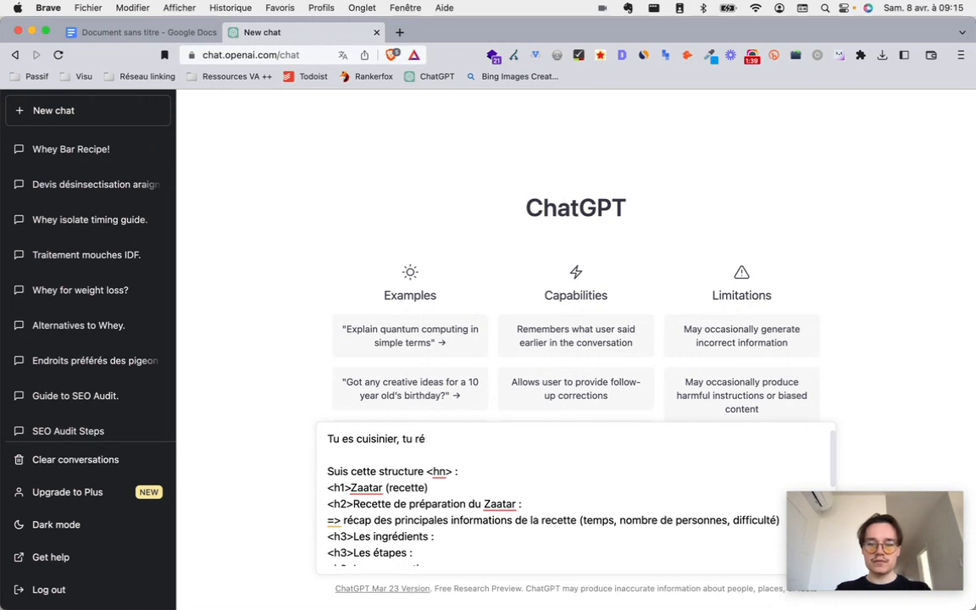
{"action": "type", "text": "figes pour un is"}
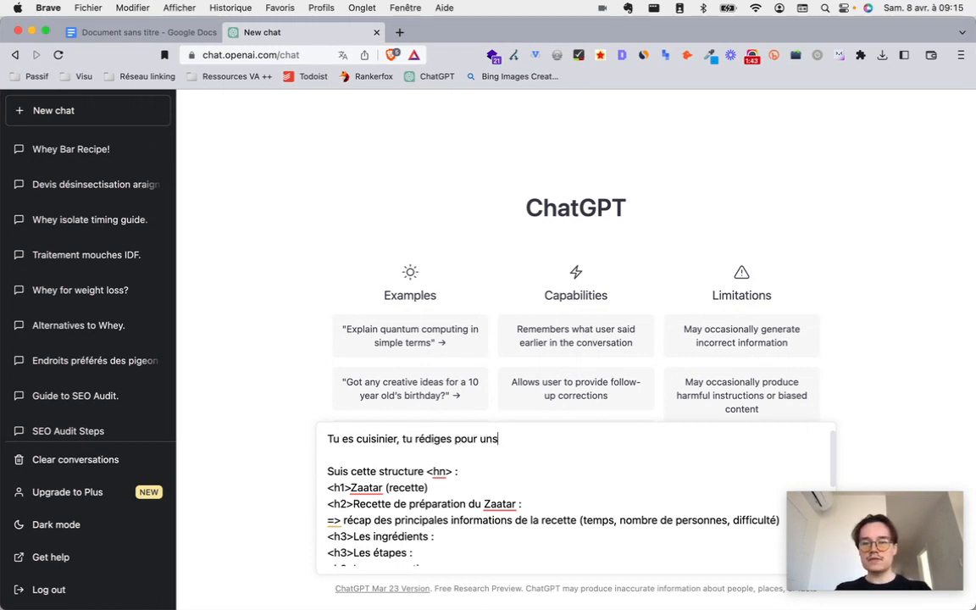
{"action": "type", "text": " site de r"}
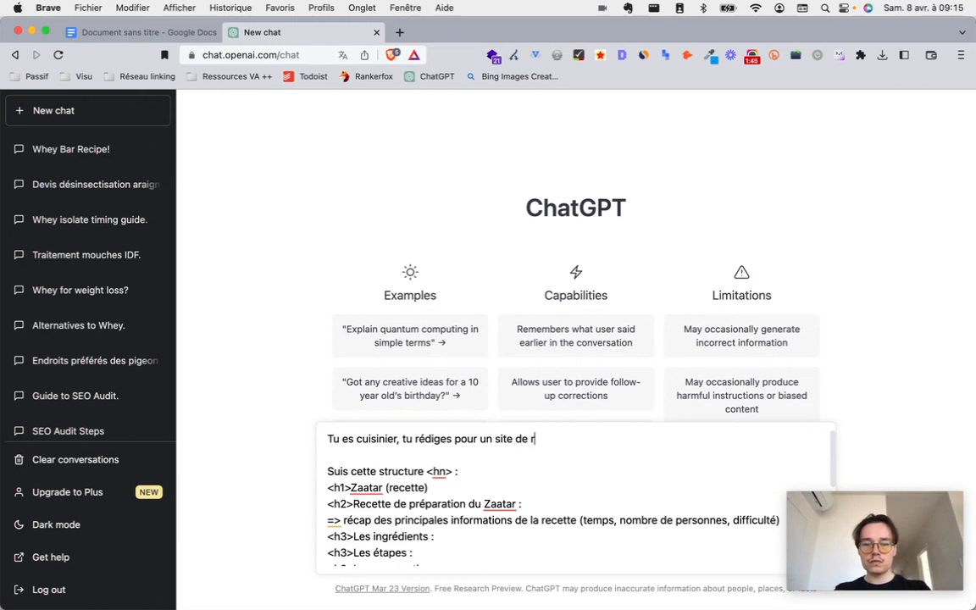
{"action": "type", "text": "ecettes ezn"}
{"action": "key", "text": "BackSpace"}
{"action": "key", "text": "BackSpace"}
{"action": "type", "text": "n"}
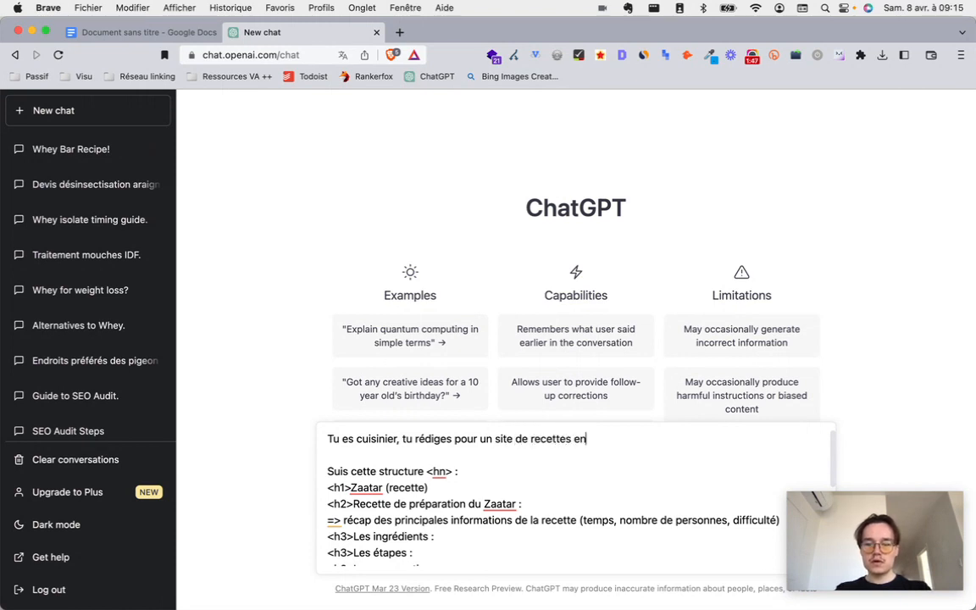
{"action": "type", "text": " lignes, basée"}
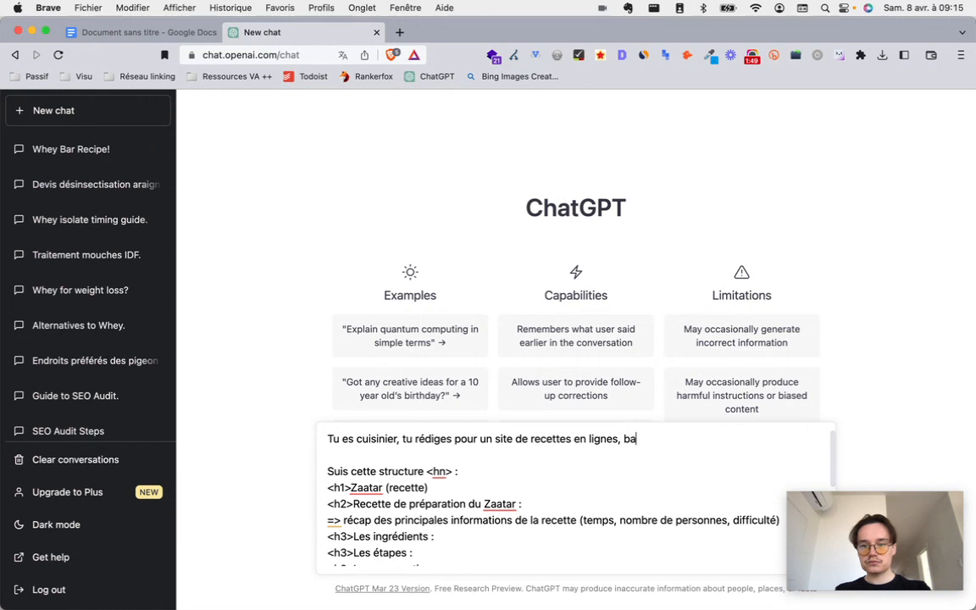
{"action": "key", "text": "BackSpace"}
{"action": "type", "text": "sur les épices "}
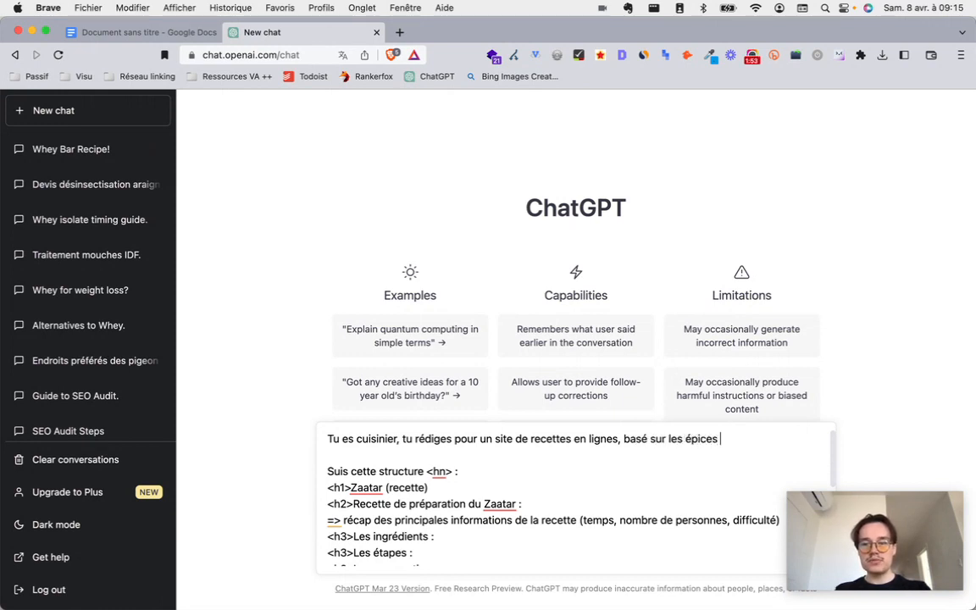
{"action": "type", "text": "et arômeds"}
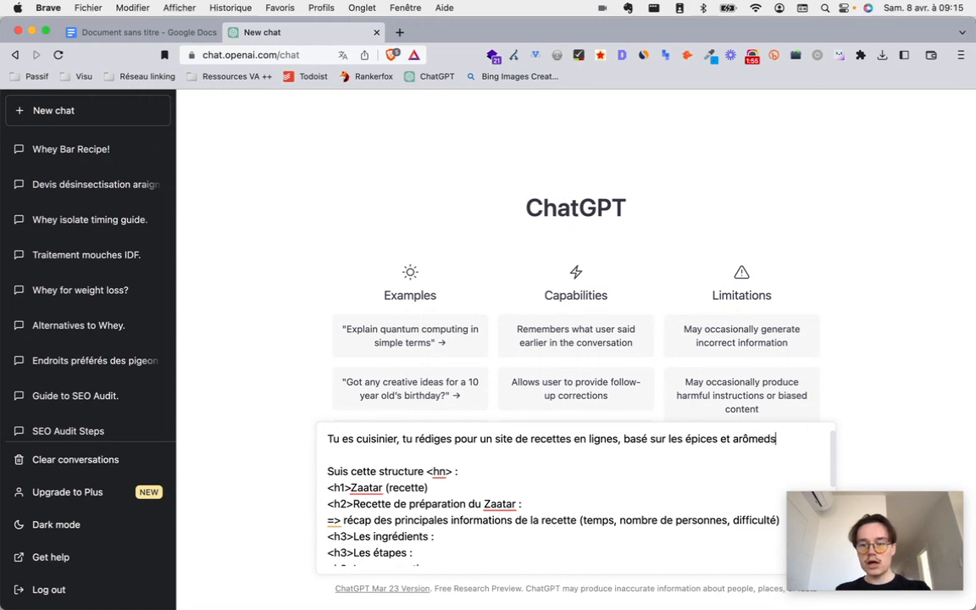
{"action": "key", "text": "BackSpace"}
{"action": "key", "text": "BackSpace"}
{"action": "type", "text": "s."}
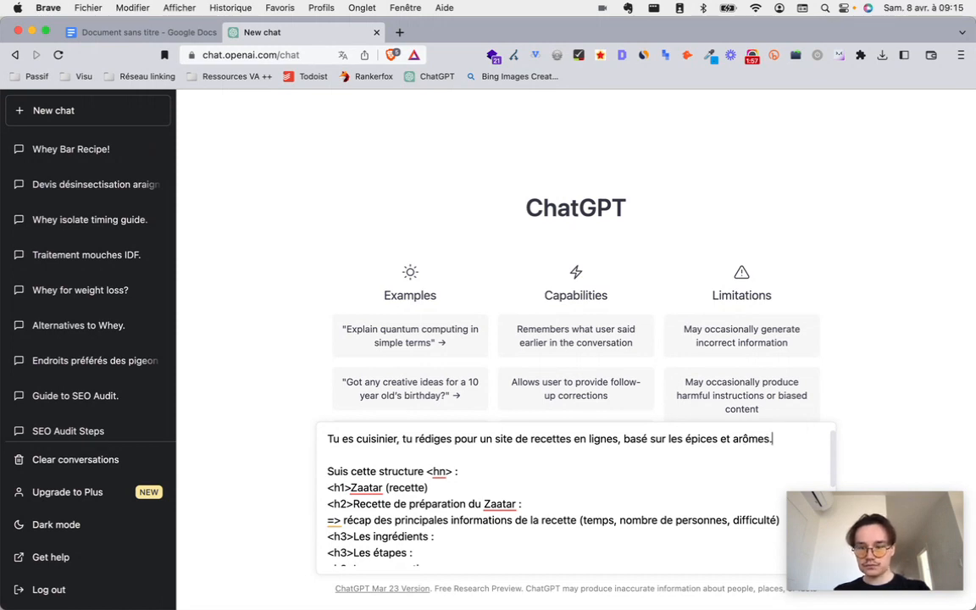
- Append the sentence "Rédige une recette ayant pour titre "Préparation traditionnelle du Zaatar"." to the end of the prompt's opening paragraph
{"action": "type", "text": " Ré"}
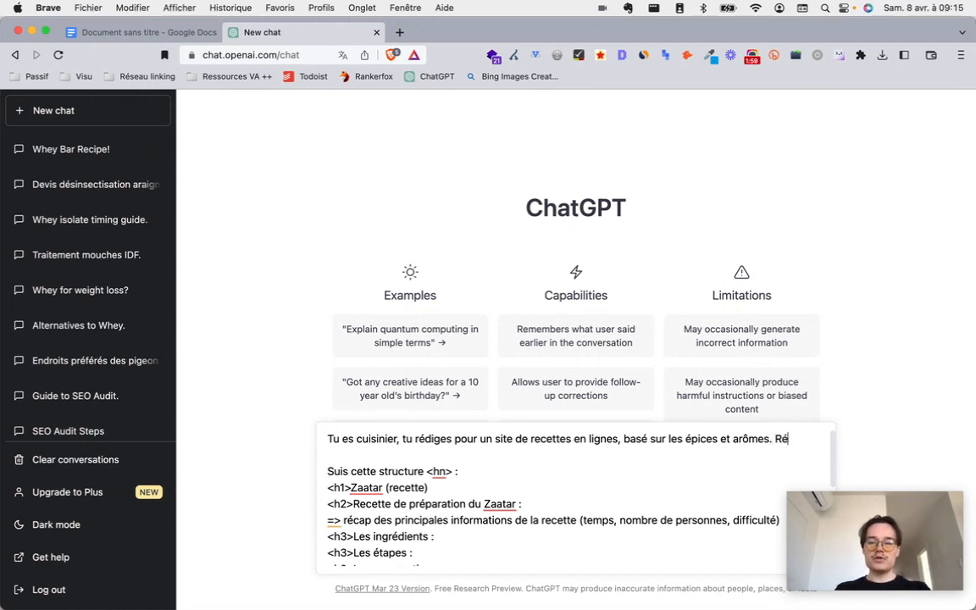
{"action": "type", "text": "dige une recette "}
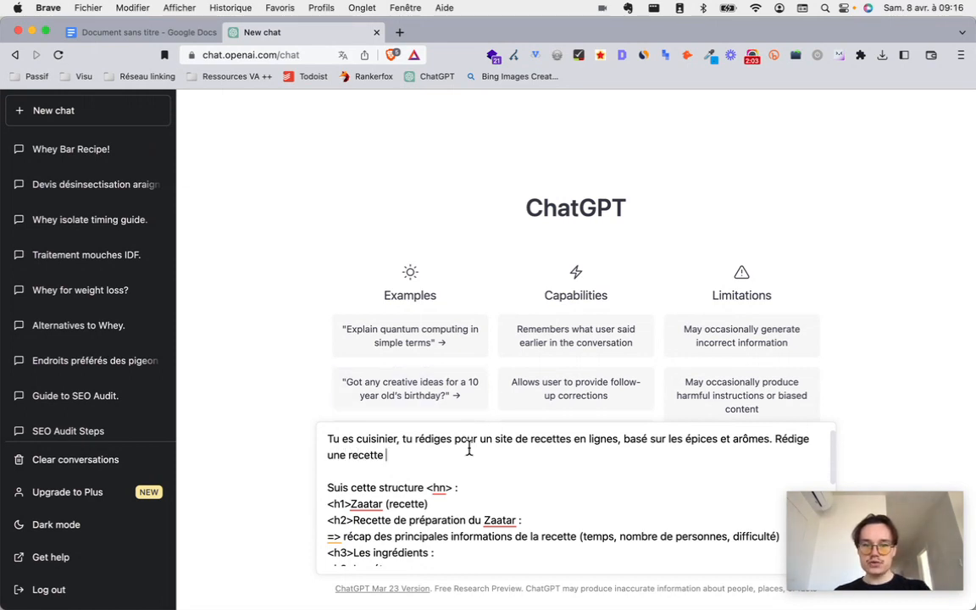
{"action": "type", "text": "ayant pour t"}
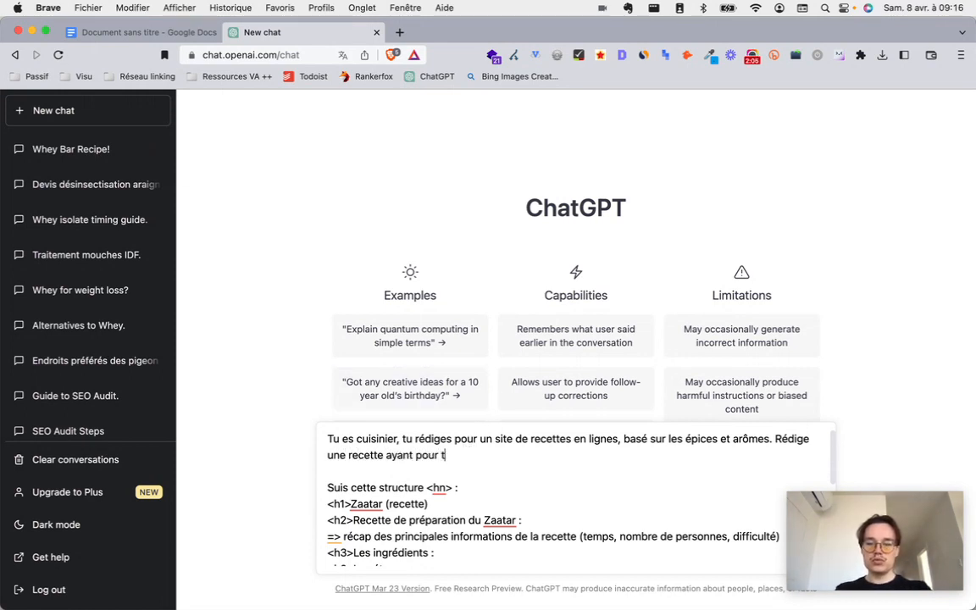
{"action": "type", "text": "itre \"Pré"}
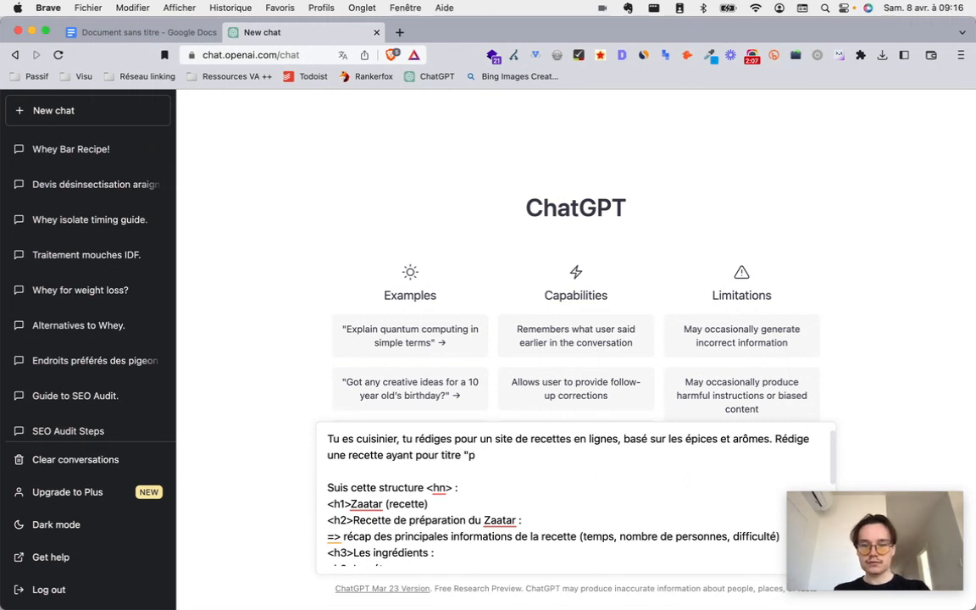
{"action": "type", "text": "paration tradis"}
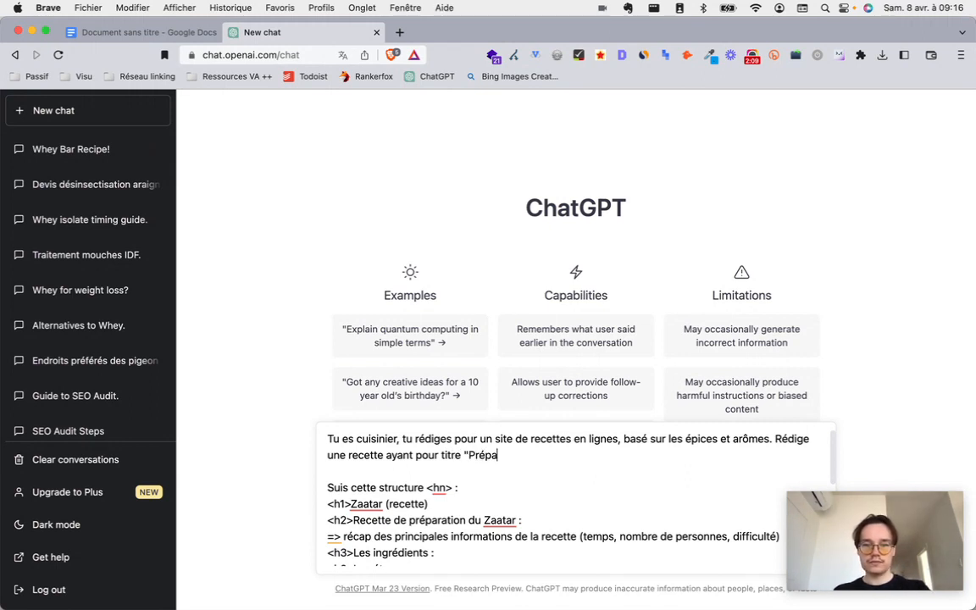
{"action": "key", "text": "BackSpace"}
{"action": "type", "text": "tionnelle du Zaatar\"."}
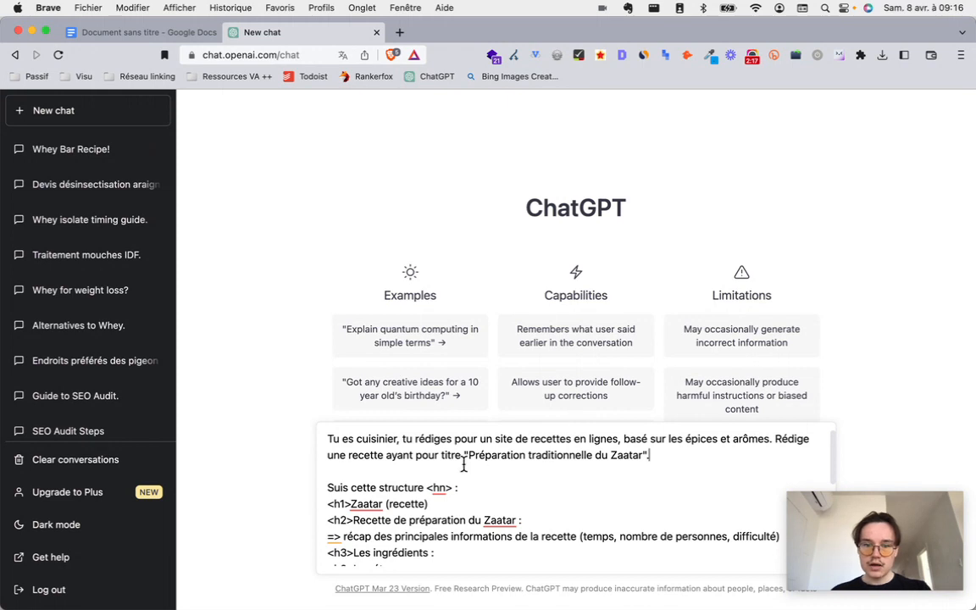
- Add the tone instruction "Parle avec ironie" on its own line between the opening paragraph and "Suis cette structure <hn> :", followed by a new line
{"action": "scroll", "coordinate": [440, 461], "scroll_direction": "down", "scroll_amount": 2}
{"action": "scroll", "coordinate": [504, 474], "scroll_direction": "down", "scroll_amount": 3}
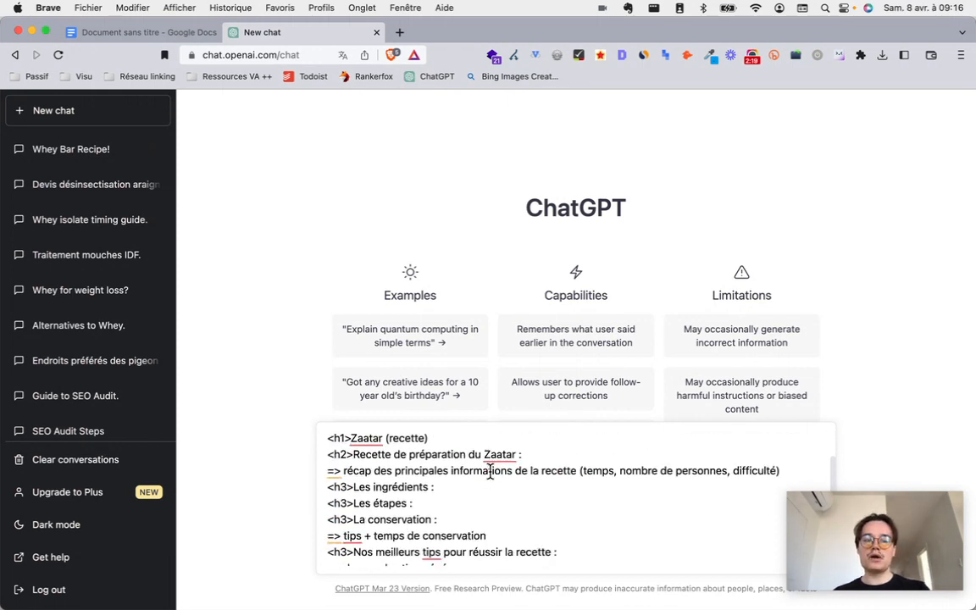
{"action": "scroll", "coordinate": [656, 477], "scroll_direction": "up", "scroll_amount": 5}
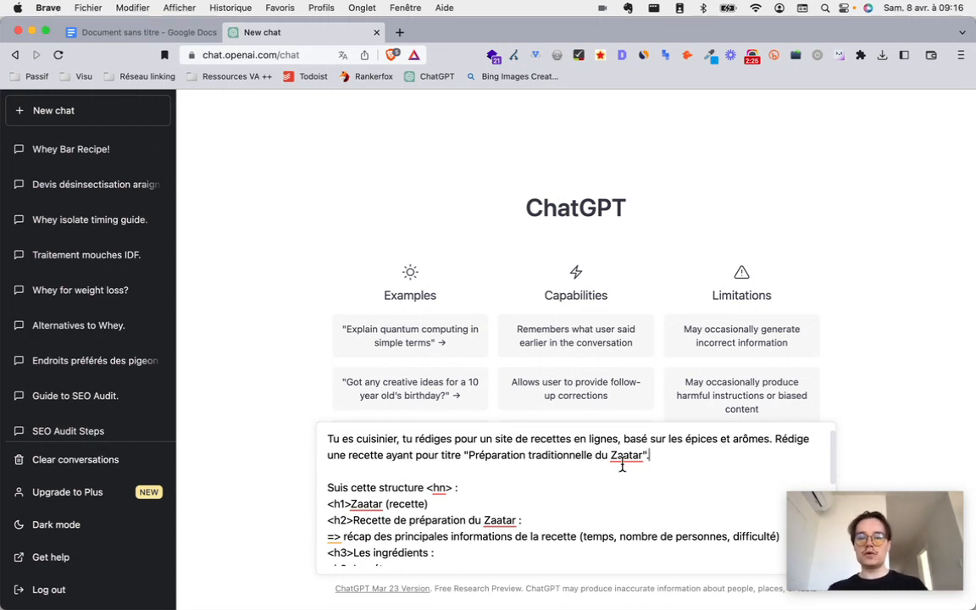
{"action": "key", "text": "shift+Return"}
{"action": "key", "text": "shift+Return"}
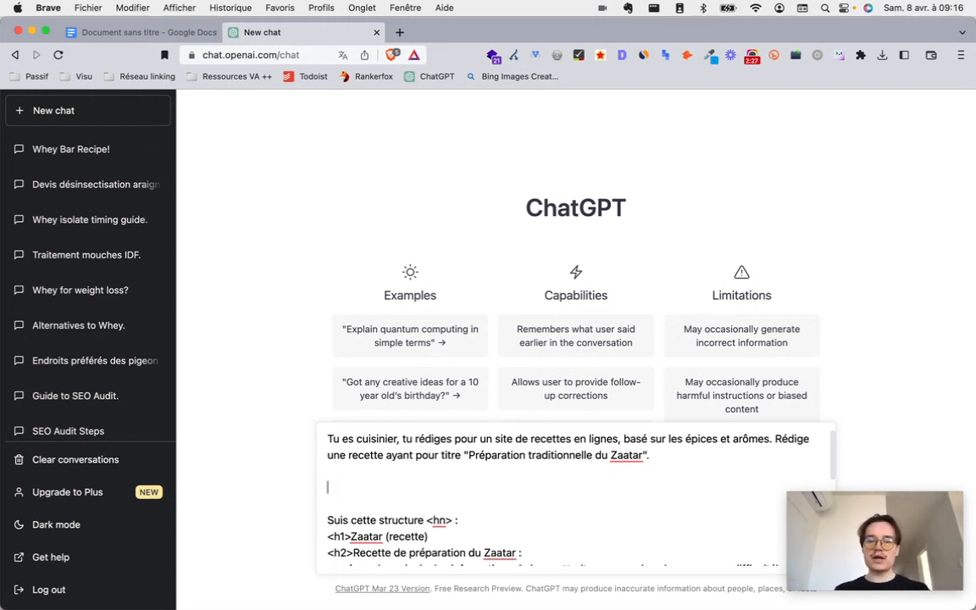
{"action": "scroll", "coordinate": [481, 490], "scroll_direction": "down", "scroll_amount": 1}
{"action": "scroll", "coordinate": [479, 490], "scroll_direction": "up", "scroll_amount": 1}
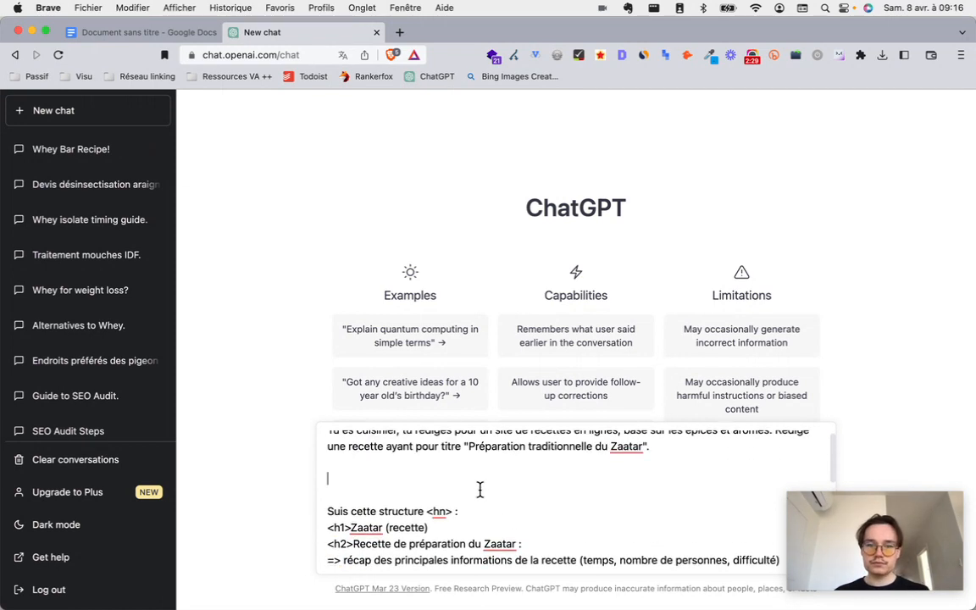
{"action": "type", "text": "Parle "}
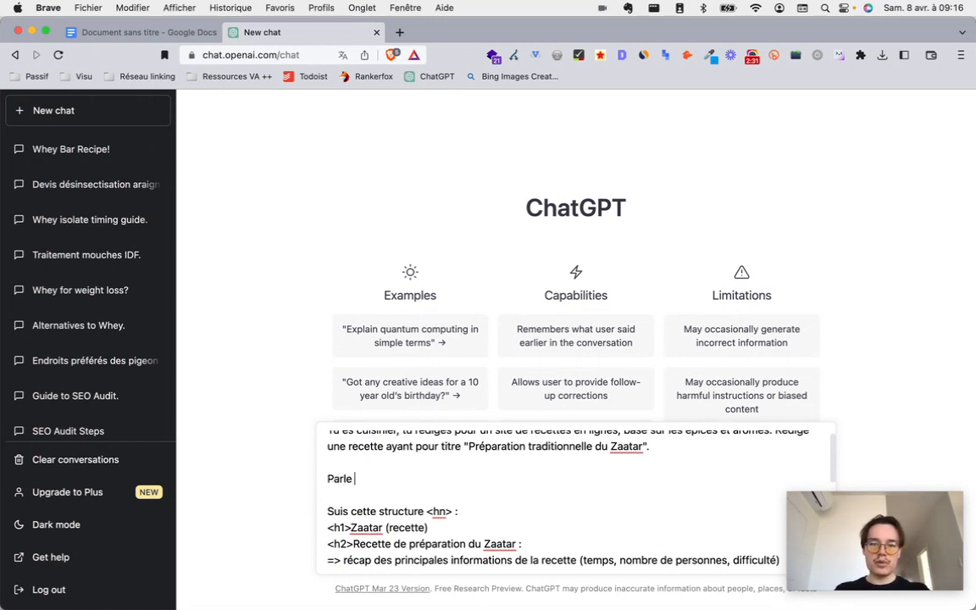
{"action": "type", "text": "avec iro"}
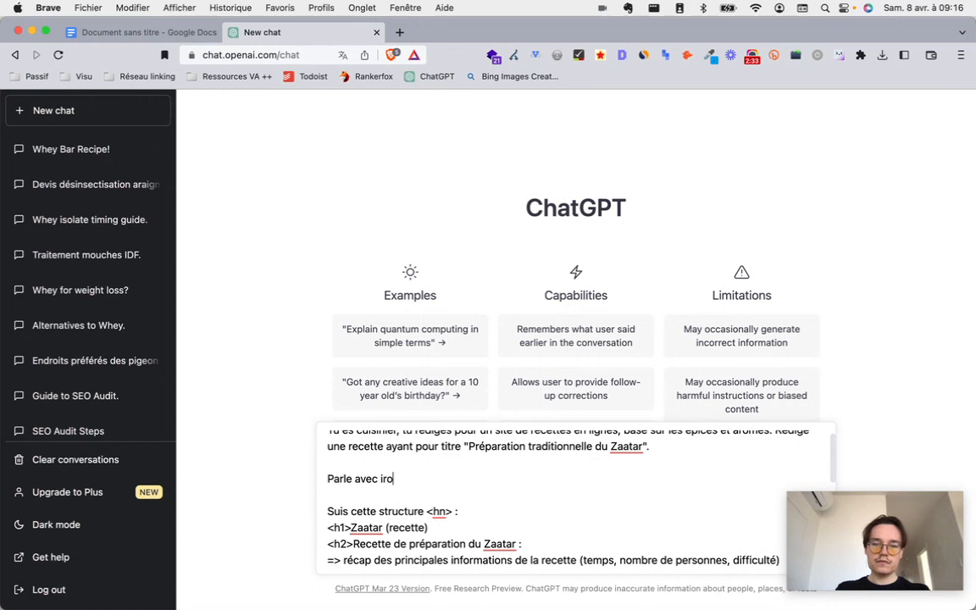
{"action": "type", "text": "nie"}
{"action": "key", "text": "BackSpace"}
{"action": "key", "text": "BackSpace"}
{"action": "type", "text": "ie"}
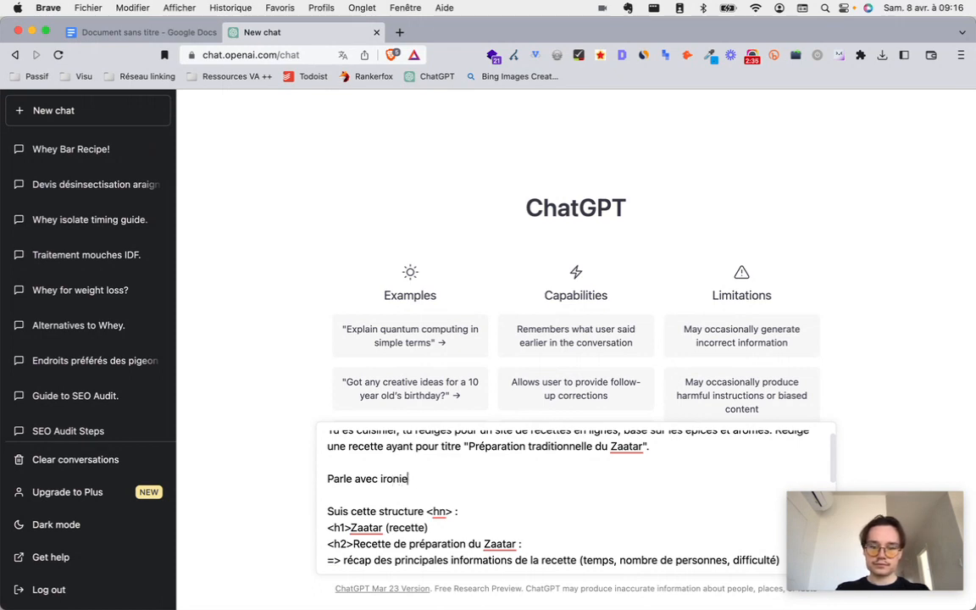
{"action": "key", "text": "Return"}
{"action": "type", "text": "Pren"}
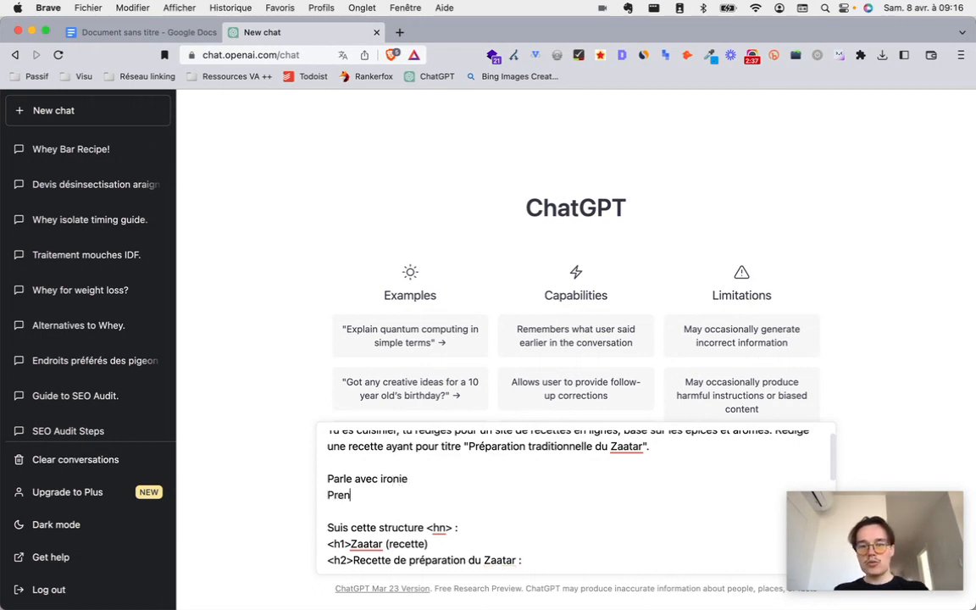
{"action": "type", "text": "d en compt"}
{"action": "key", "text": "BackSpace"}
{"action": "key", "text": "BackSpace"}
{"action": "key", "text": "BackSpace"}
{"action": "key", "text": "BackSpace"}
{"action": "key", "text": "BackSpace"}
{"action": "key", "text": "BackSpace"}
{"action": "key", "text": "BackSpace"}
{"action": "key", "text": "BackSpace"}
{"action": "key", "text": "BackSpace"}
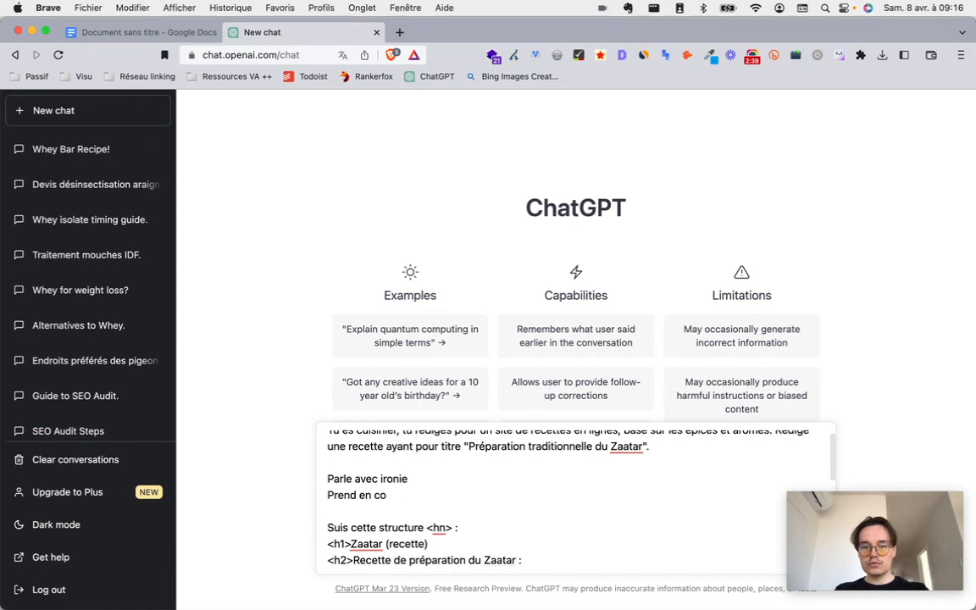
{"action": "key", "text": "BackSpace"}
{"action": "key", "text": "BackSpace"}
{"action": "key", "text": "BackSpace"}
{"action": "key", "text": "BackSpace"}
- Write "Tes lecteurs chercheront à obtenir une recette de préparation traditionnelle simple à suivre" on the line below the tone instruction
{"action": "type", "text": "Tes lecteurs chercheront à obtenir une "}
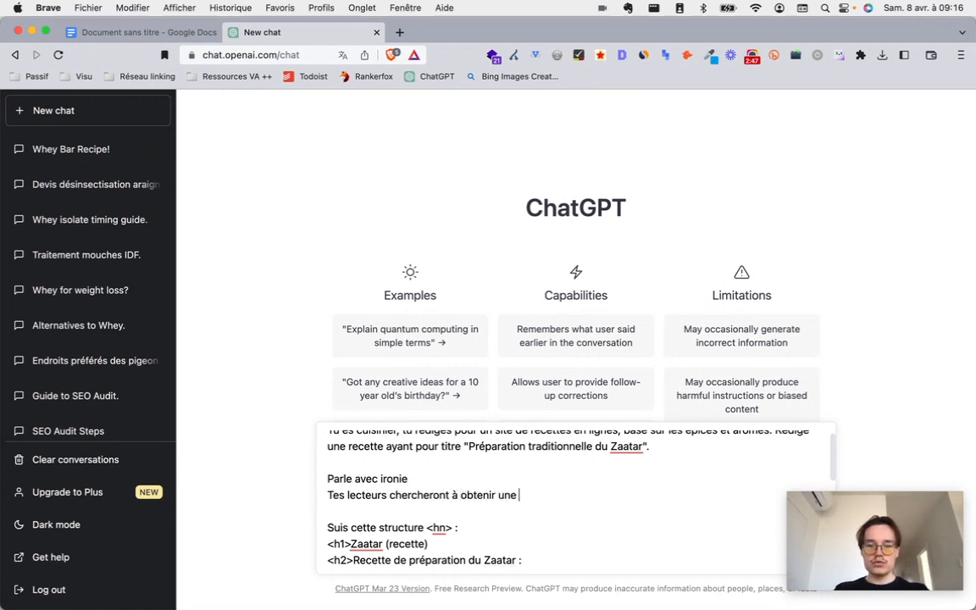
{"action": "type", "text": "recette de préparation traditionnelle simple à suivre"}
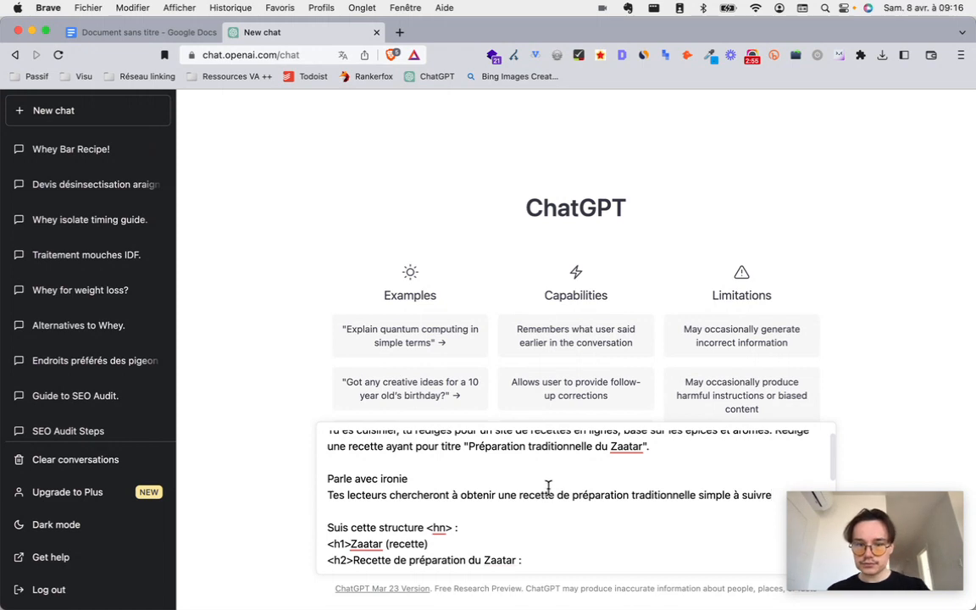
- Extend the line "Parle avec ironie" with ", de manière décontractée"
{"action": "scroll", "coordinate": [549, 488], "scroll_direction": "down", "scroll_amount": 2}
{"action": "scroll", "coordinate": [549, 488], "scroll_direction": "up", "scroll_amount": 3}
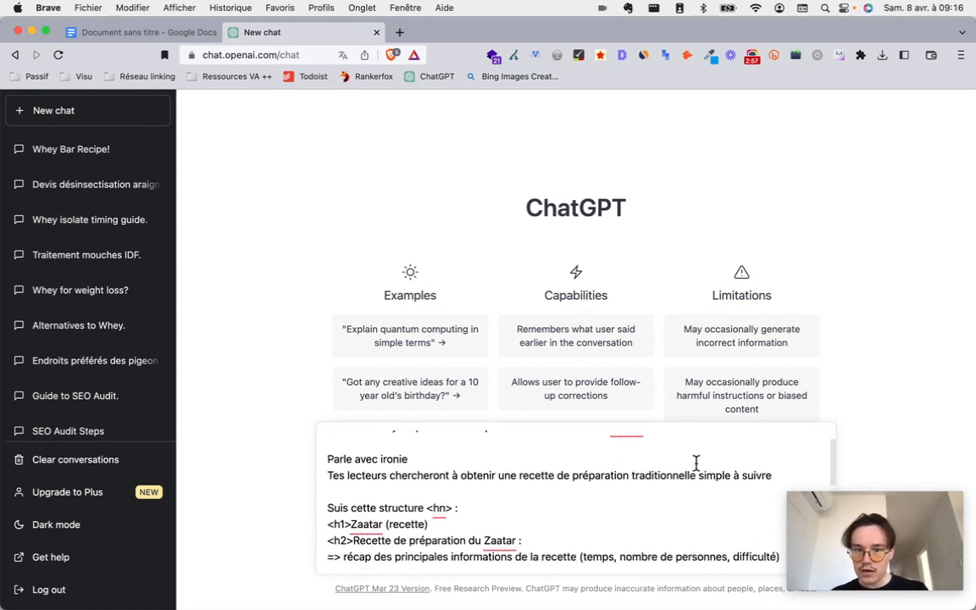
{"action": "scroll", "coordinate": [696, 463], "scroll_direction": "up", "scroll_amount": 1}
{"action": "left_click", "coordinate": [549, 465]}
{"action": "type", "text": ", de manière déocn"}
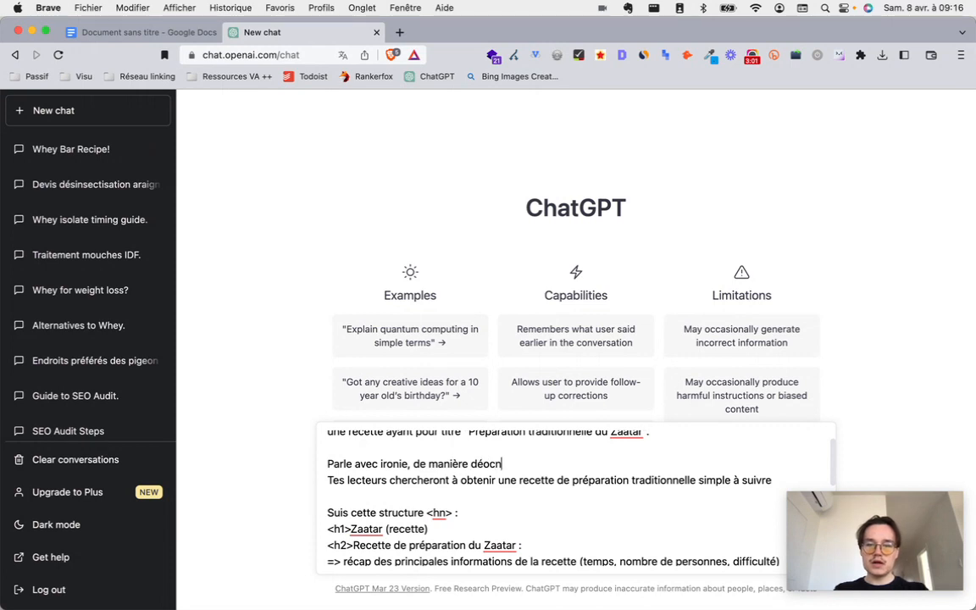
{"action": "key", "text": "BackSpace"}
{"action": "key", "text": "BackSpace"}
{"action": "key", "text": "BackSpace"}
{"action": "type", "text": "contractée"}
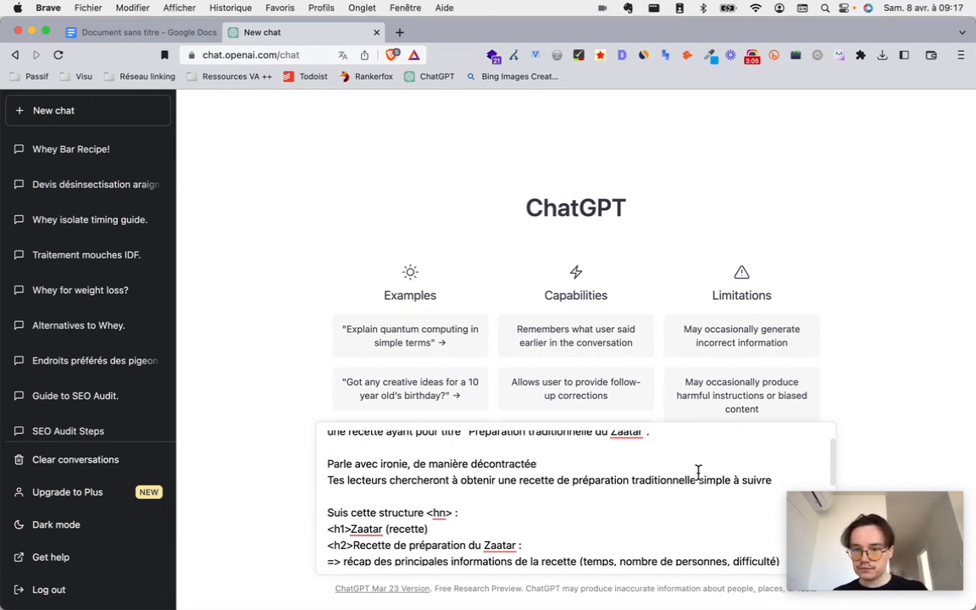
- Add below the <h1> line "=> résume les principales information de la recette (difficulté, nombre de personnes, temps de préparation)."
{"action": "scroll", "coordinate": [698, 470], "scroll_direction": "down", "scroll_amount": 1}
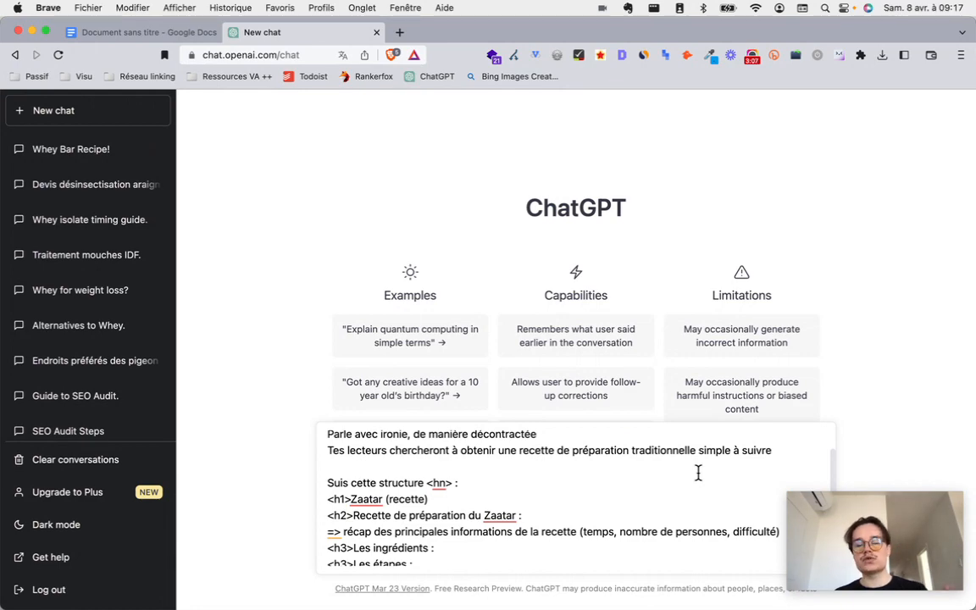
{"action": "scroll", "coordinate": [699, 472], "scroll_direction": "down", "scroll_amount": 5}
{"action": "scroll", "coordinate": [698, 472], "scroll_direction": "up", "scroll_amount": 5}
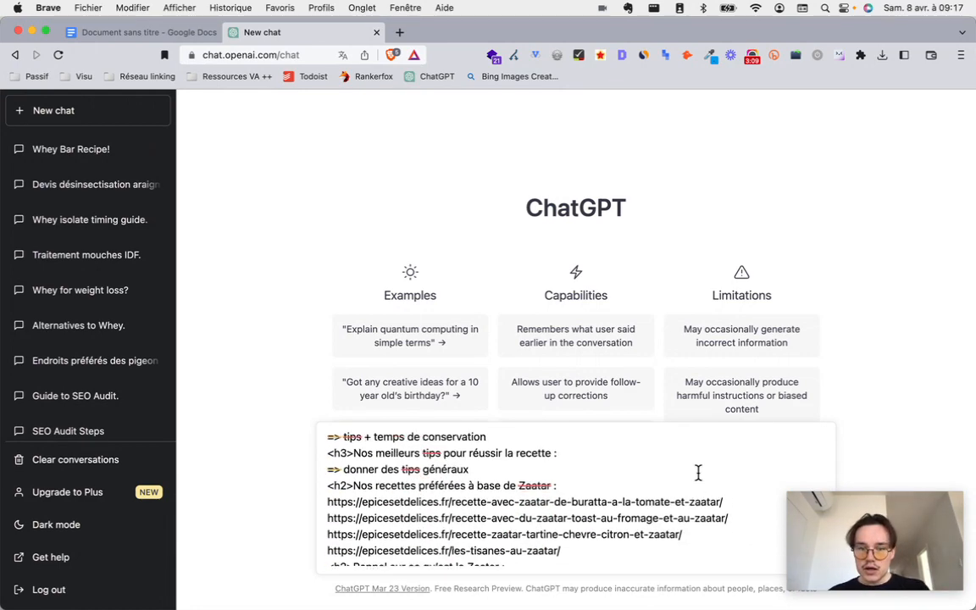
{"action": "scroll", "coordinate": [698, 472], "scroll_direction": "down", "scroll_amount": 2}
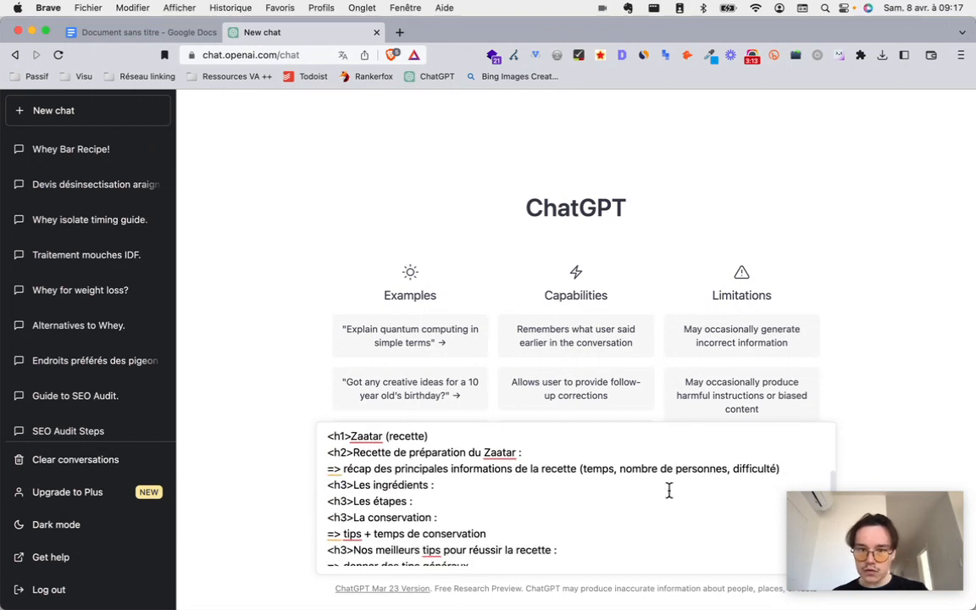
{"action": "scroll", "coordinate": [561, 515], "scroll_direction": "up", "scroll_amount": 3}
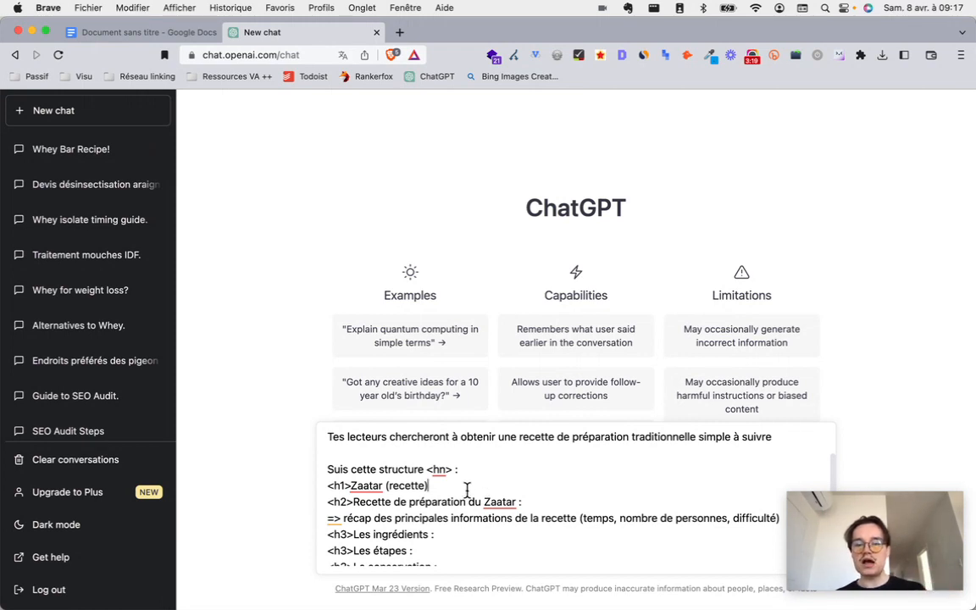
{"action": "scroll", "coordinate": [641, 480], "scroll_direction": "down", "scroll_amount": 1}
{"action": "key", "text": "shift+Return"}
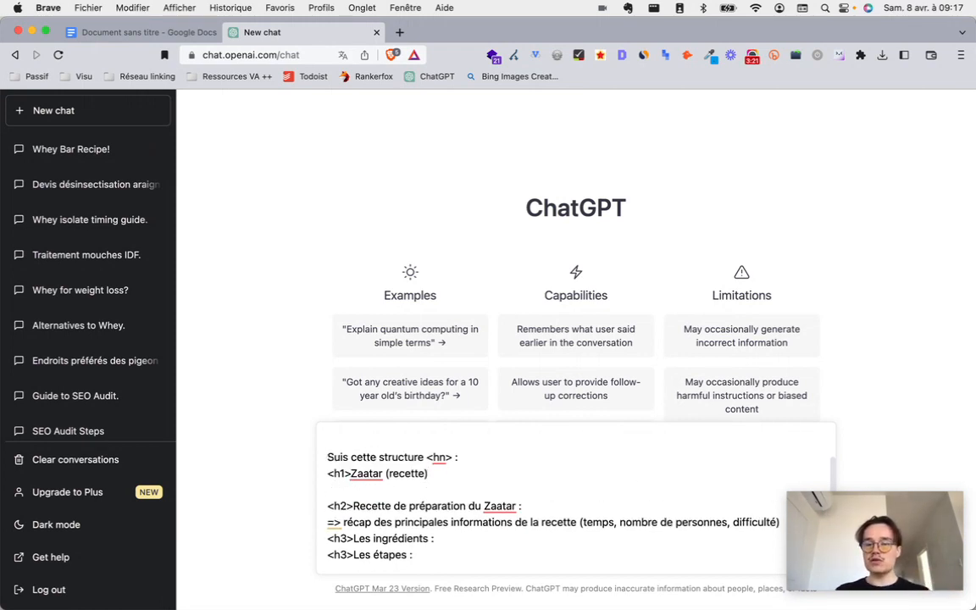
{"action": "type", "text": "=> ré"}
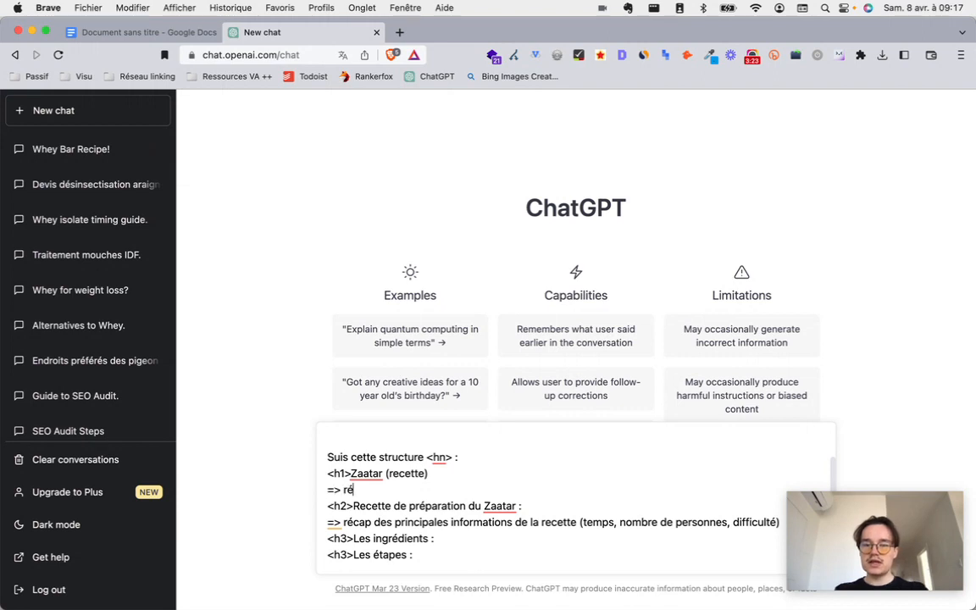
{"action": "type", "text": "sume les princi"}
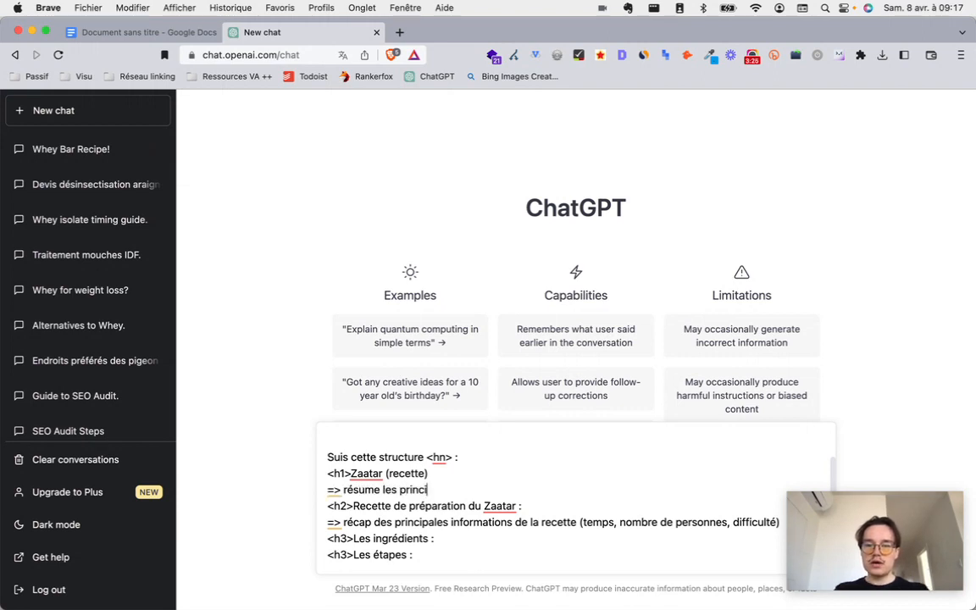
{"action": "type", "text": "pales informationd"}
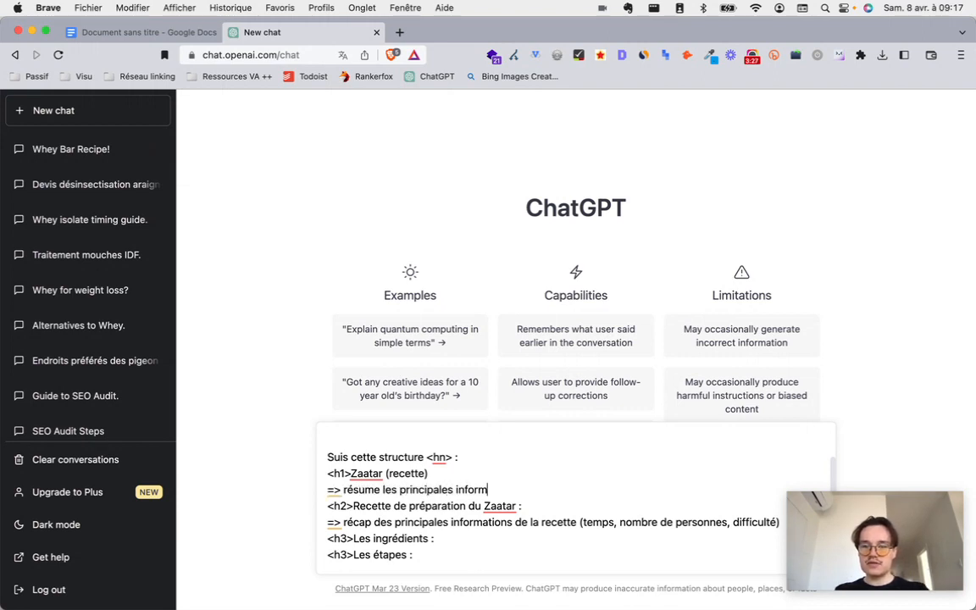
{"action": "key", "text": "BackSpace"}
{"action": "key", "text": "BackSpace"}
{"action": "type", "text": "n de la recette (difficulté, npmbr"}
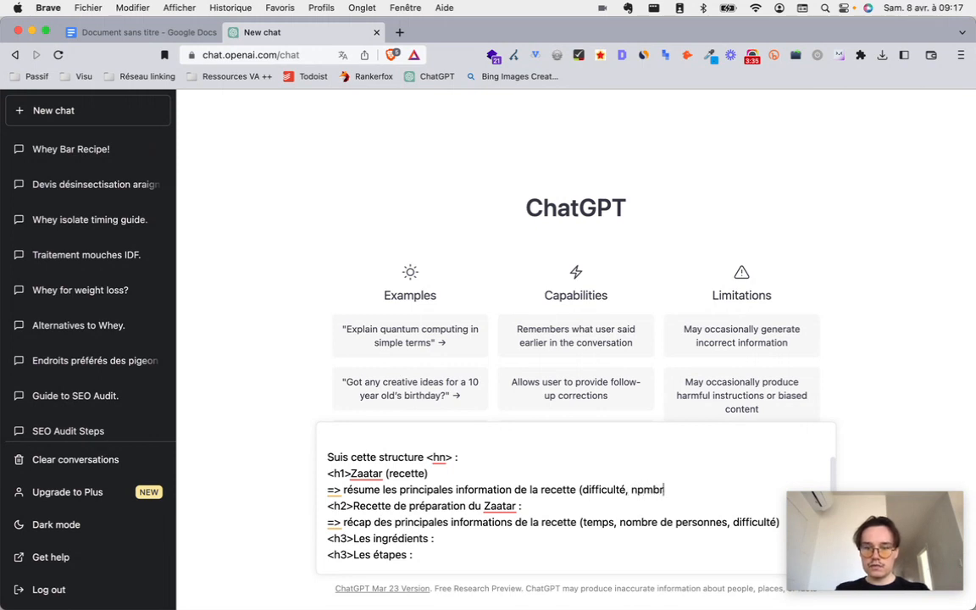
{"action": "type", "text": "d de personnes,"}
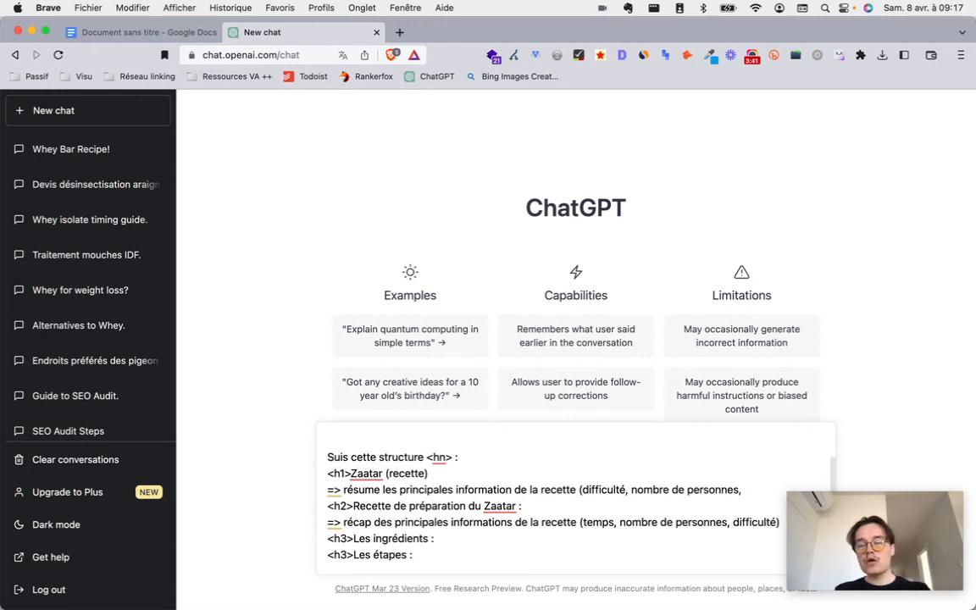
{"action": "type", "text": " temps de pré"}
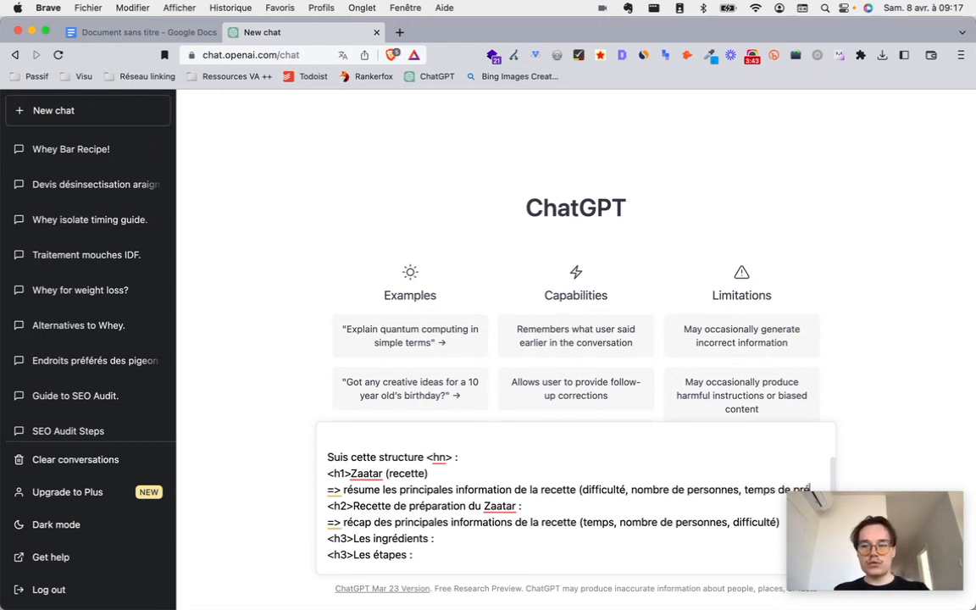
{"action": "type", "text": "paration)."}
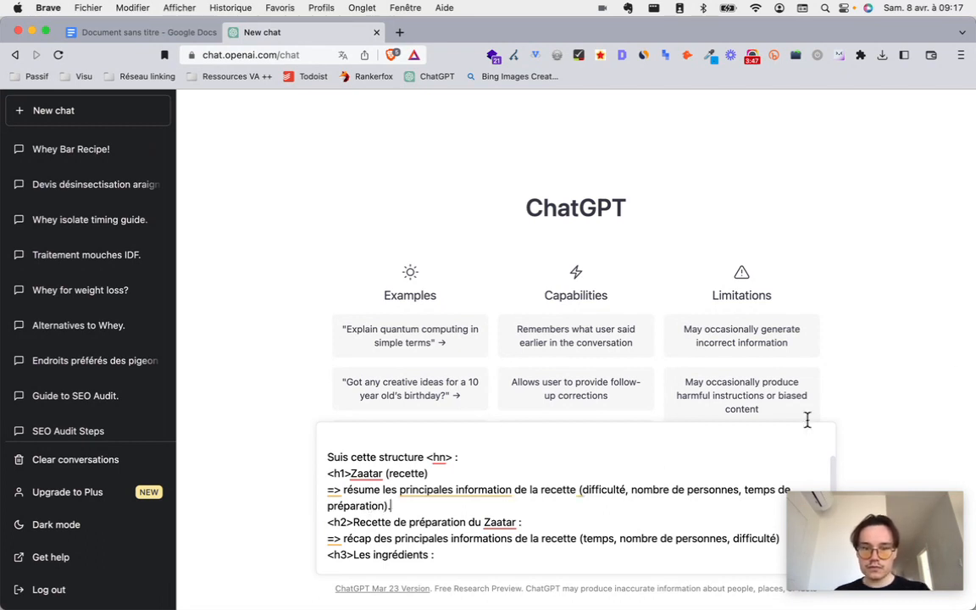
- Insert ", sous forme de liste à puce" after "résume" in the instruction under the <h1> line
{"action": "type", "text": ", so"}
{"action": "left_click", "coordinate": [664, 479]}
{"action": "type", "text": "us "}
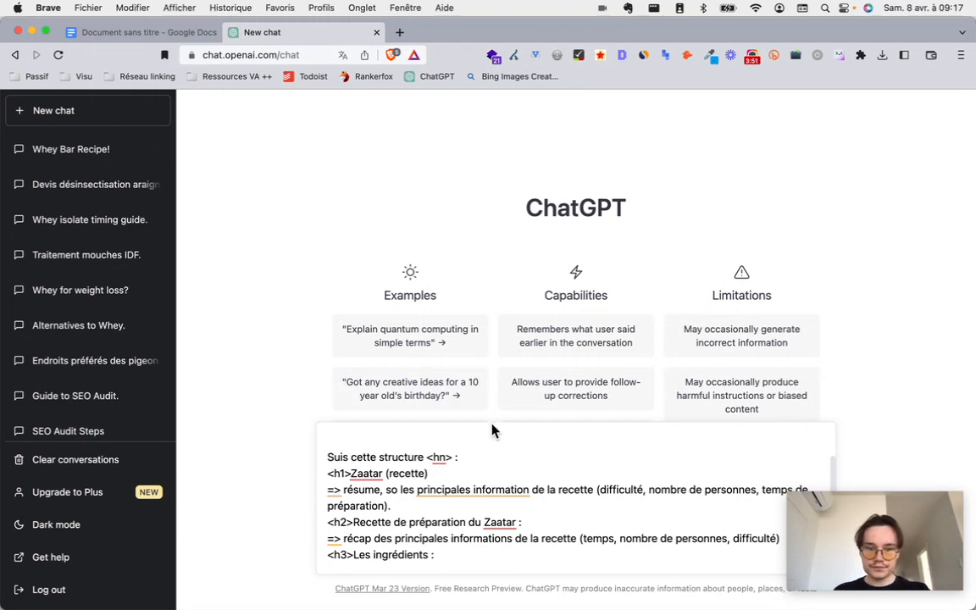
{"action": "type", "text": "us forme de lisrte"}
{"action": "key", "text": "BackSpace"}
{"action": "key", "text": "BackSpace"}
{"action": "key", "text": "BackSpace"}
{"action": "type", "text": "te à puce"}
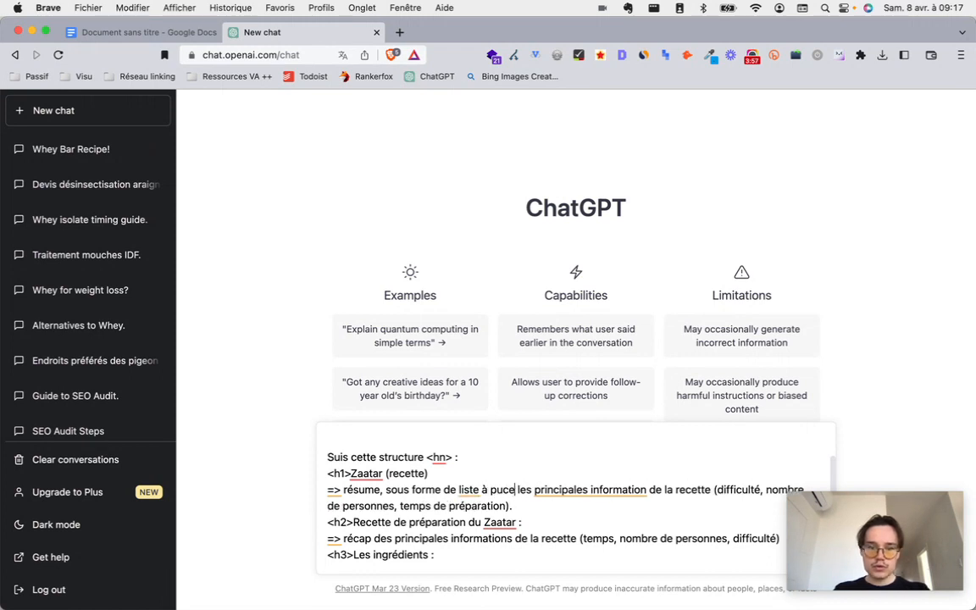
{"action": "scroll", "coordinate": [610, 560], "scroll_direction": "down", "scroll_amount": 5}
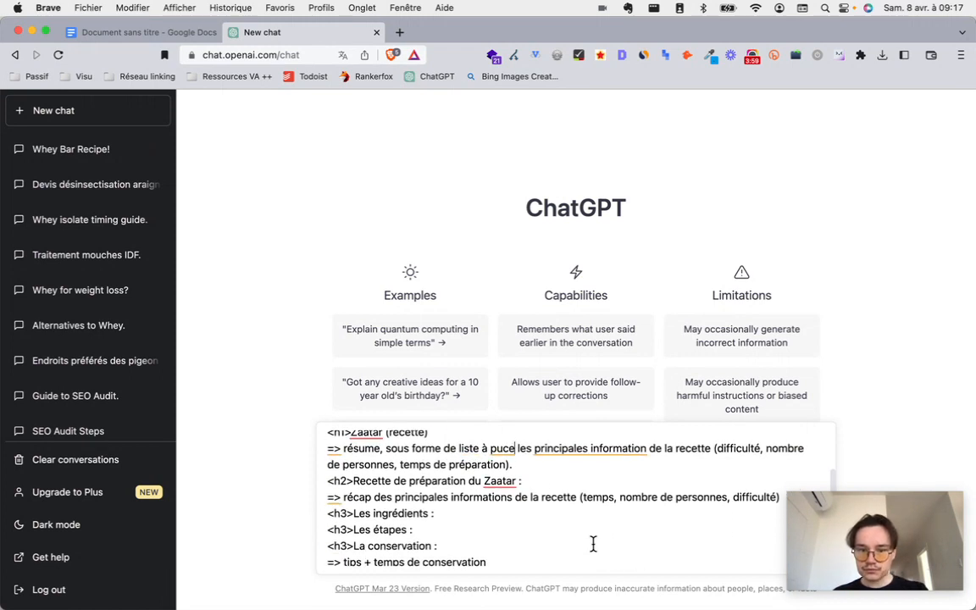
- Move the "=> résume, sous forme de liste à puce" instruction from under the <h1> to under "<h2>Recette de préparation du Zaatar", replacing the "=> récap" line
{"action": "triple_click", "coordinate": [603, 463]}
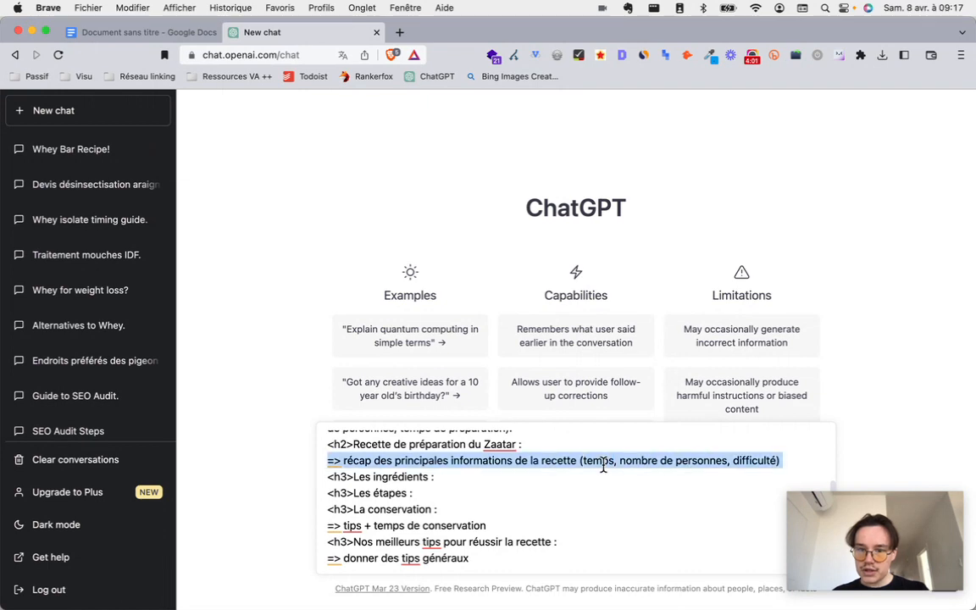
{"action": "scroll", "coordinate": [579, 484], "scroll_direction": "down", "scroll_amount": 1}
{"action": "scroll", "coordinate": [579, 486], "scroll_direction": "up", "scroll_amount": 2}
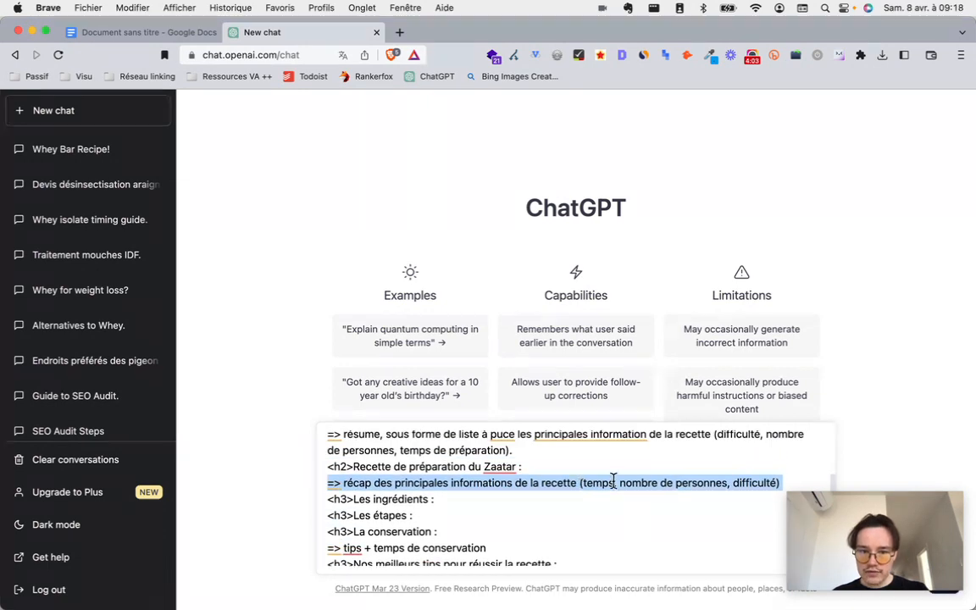
{"action": "triple_click", "coordinate": [398, 451]}
{"action": "key", "text": "super+c"}
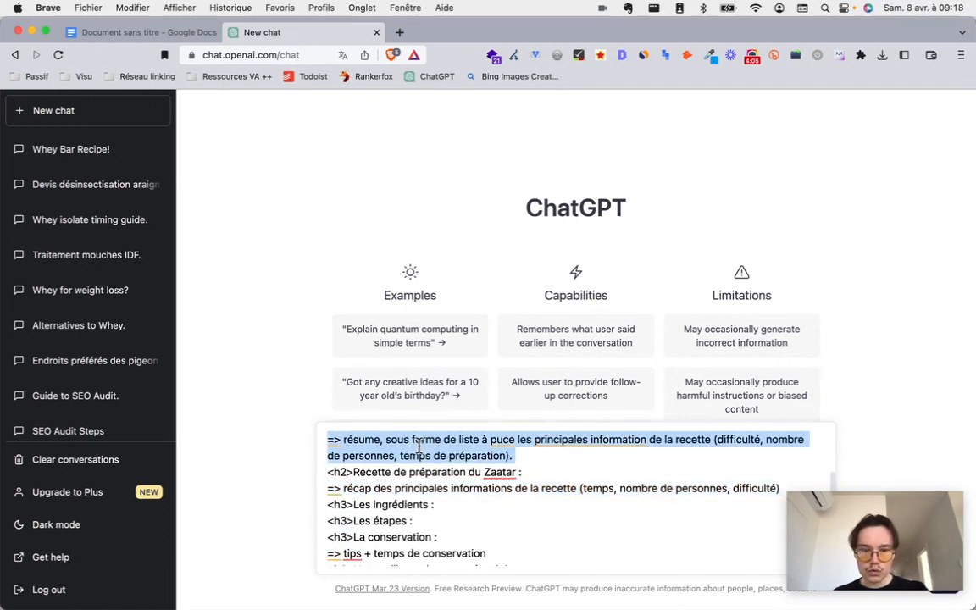
{"action": "key", "text": "BackSpace"}
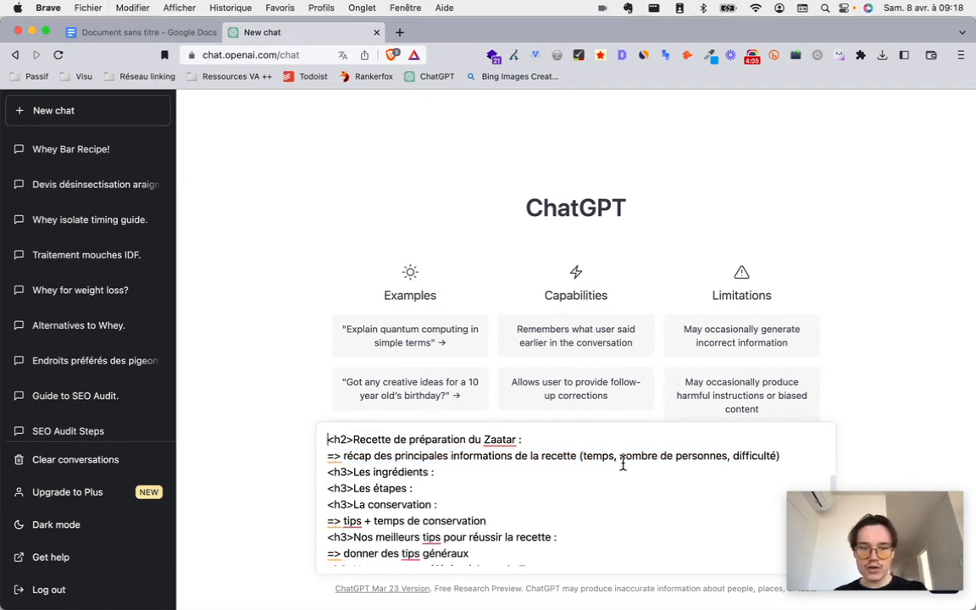
{"action": "triple_click", "coordinate": [569, 442]}
{"action": "key", "text": "BackSpace"}
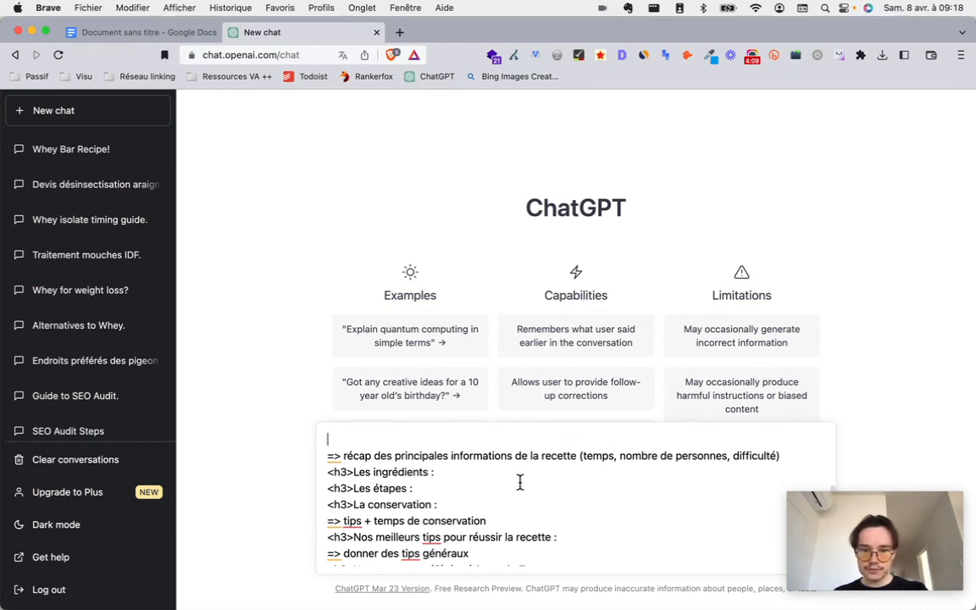
{"action": "key", "text": "super+v"}
{"action": "key", "text": "BackSpace"}
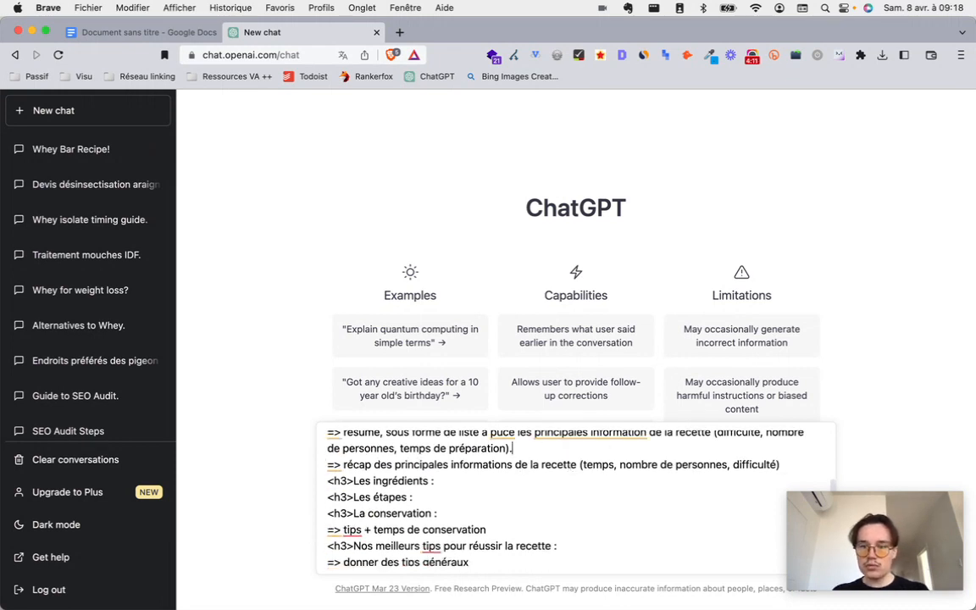
{"action": "triple_click", "coordinate": [594, 464]}
{"action": "key", "text": "BackSpace"}
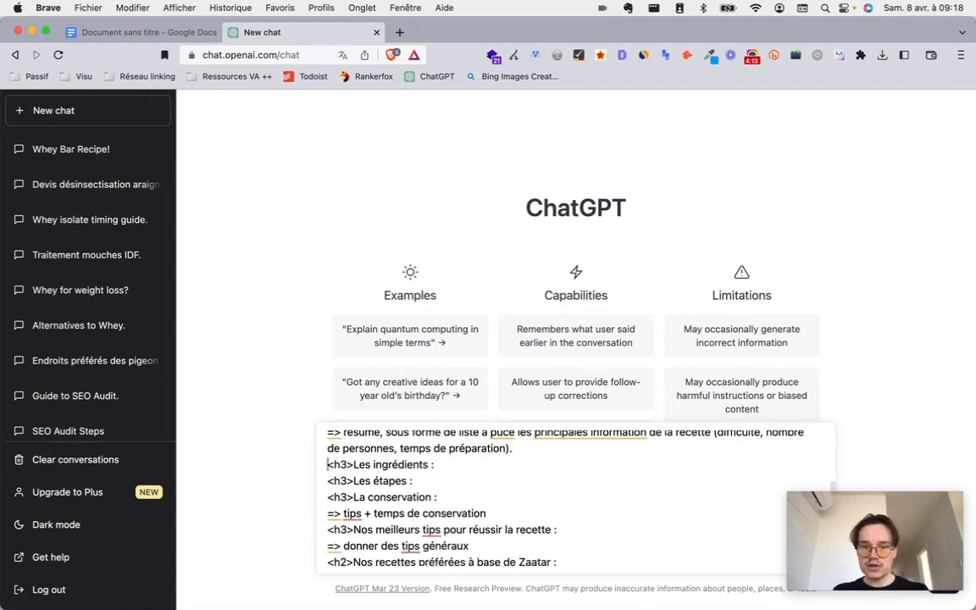
- Review the <h3> sections of the outline, from "Les ingrédients" to "Nos meilleurs tips pour réussir la recette"
{"action": "scroll", "coordinate": [551, 486], "scroll_direction": "up", "scroll_amount": 1}
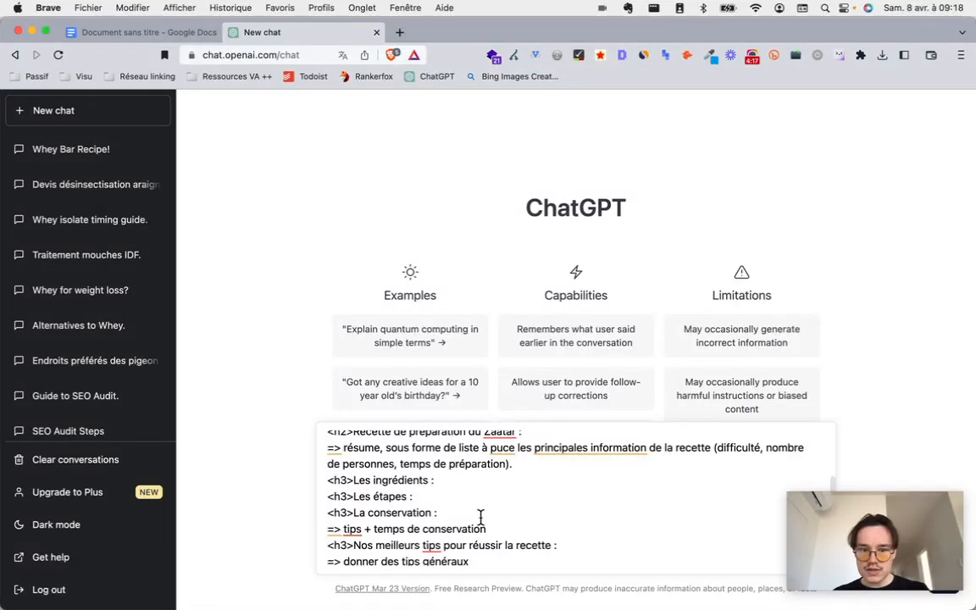
{"action": "scroll", "coordinate": [566, 518], "scroll_direction": "down", "scroll_amount": 2}
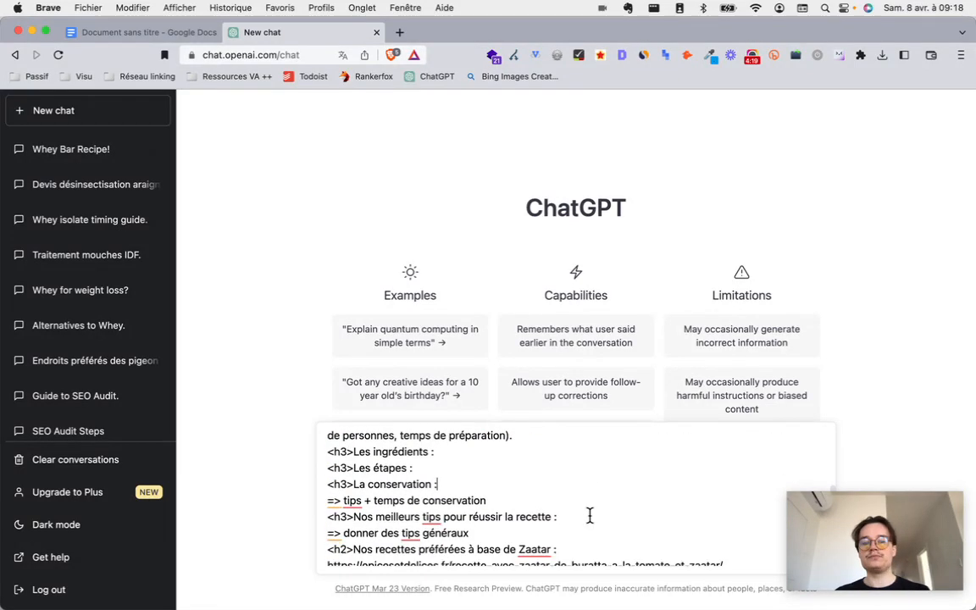
{"action": "scroll", "coordinate": [475, 474], "scroll_direction": "up", "scroll_amount": 3}
{"action": "scroll", "coordinate": [475, 479], "scroll_direction": "down", "scroll_amount": 2}
{"action": "scroll", "coordinate": [476, 479], "scroll_direction": "down", "scroll_amount": 3}
{"action": "double_click", "coordinate": [364, 492]}
{"action": "left_click_drag", "start_coordinate": [363, 492], "coordinate": [551, 492]}
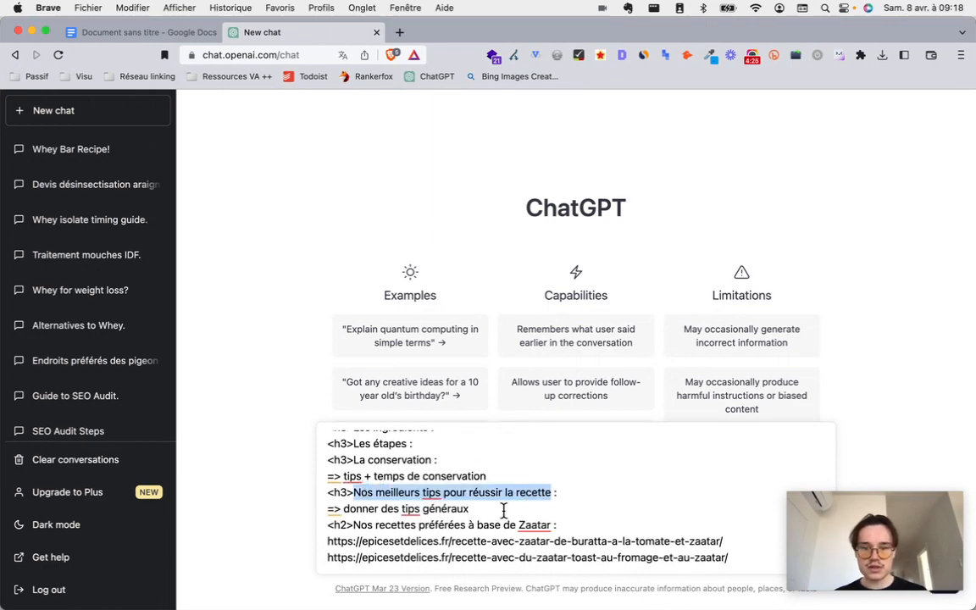
{"action": "scroll", "coordinate": [503, 511], "scroll_direction": "down", "scroll_amount": 2}
- Add the line "Parle à la première personne du pluriel" below the tone instruction "Parle avec ironie, de manière décontractée"
{"action": "scroll", "coordinate": [503, 511], "scroll_direction": "up", "scroll_amount": 10}
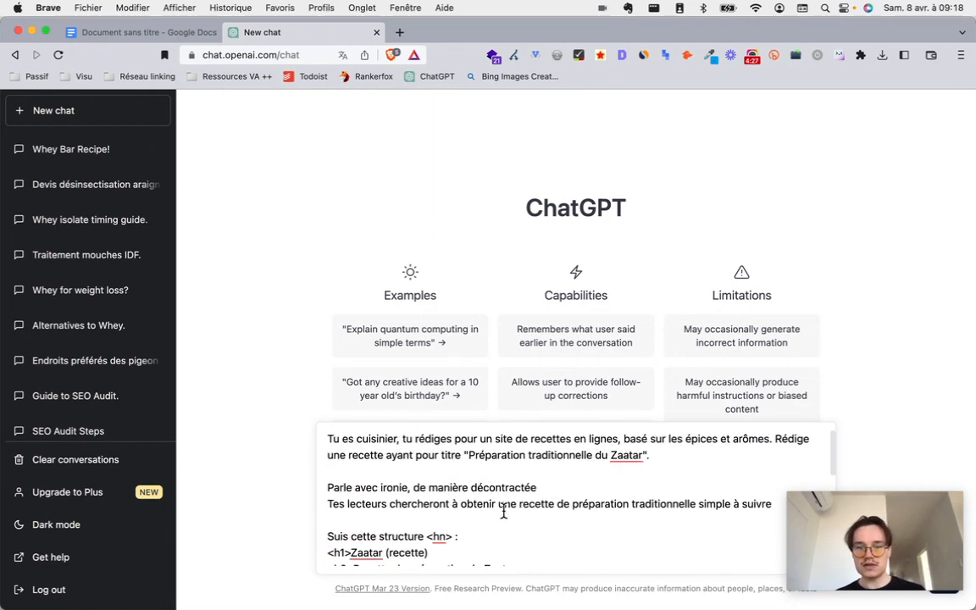
{"action": "left_click", "coordinate": [562, 487]}
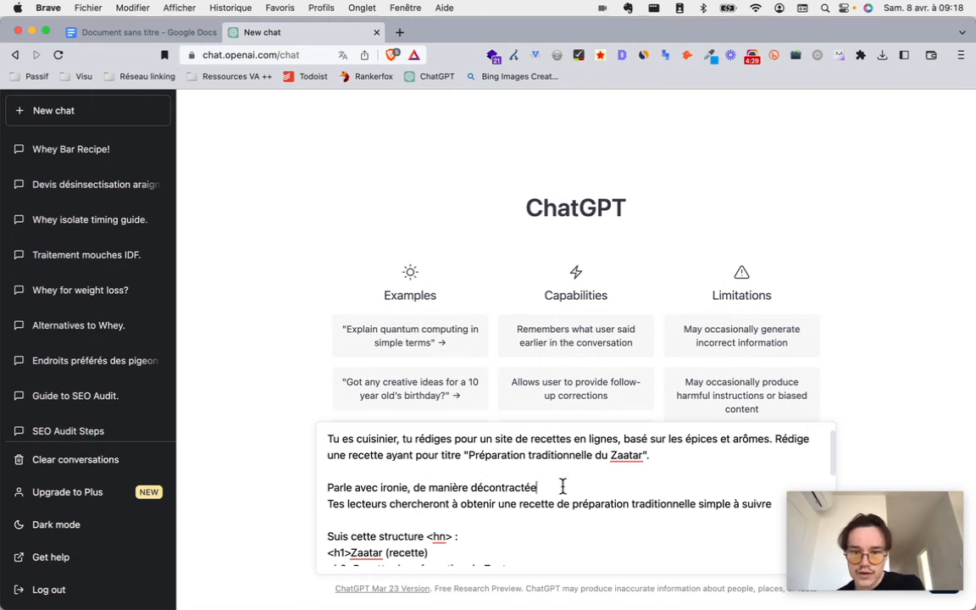
{"action": "key", "text": "shift+Return"}
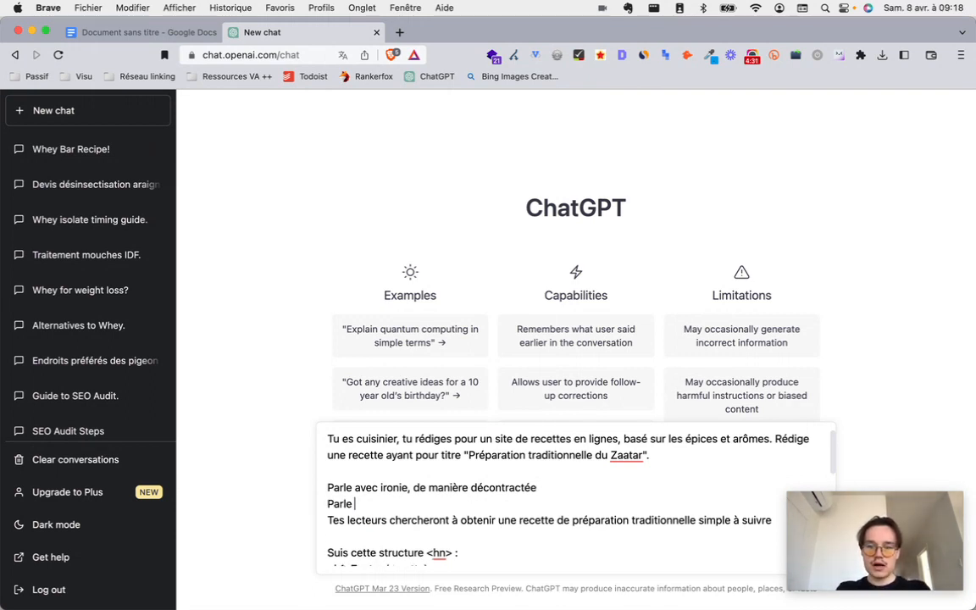
{"action": "type", "text": "Parle à la premi"}
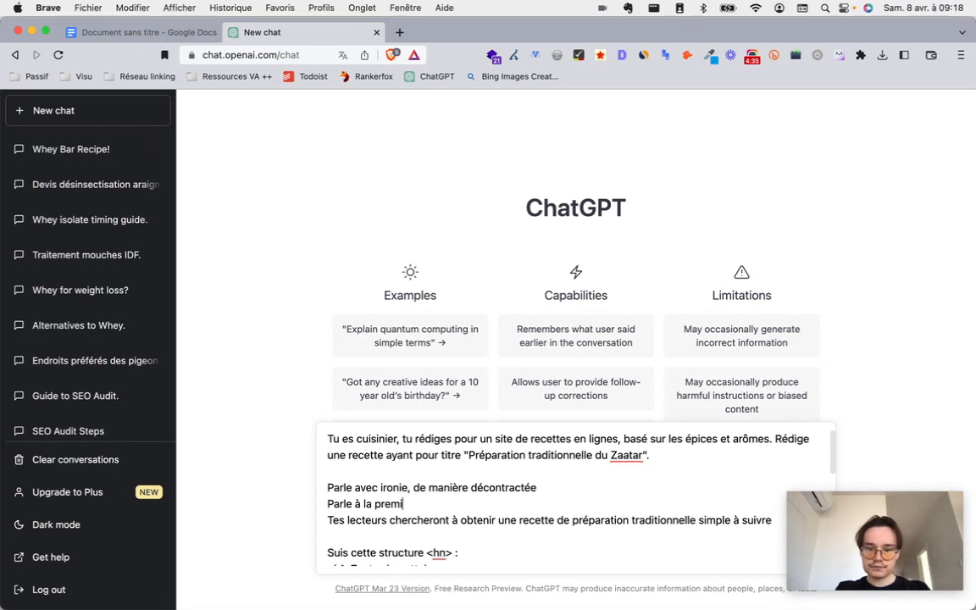
{"action": "type", "text": "ère personne du pl"}
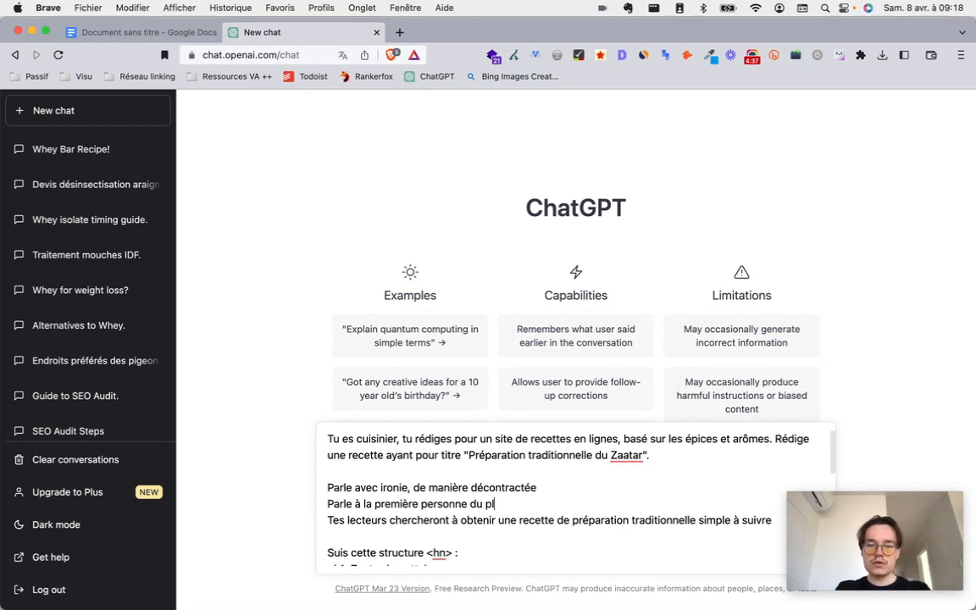
- Add the line "Parle directement aux lecteurs avec le "vous"" below the first-person-plural instruction
{"action": "scroll", "coordinate": [625, 495], "scroll_direction": "down", "scroll_amount": 5}
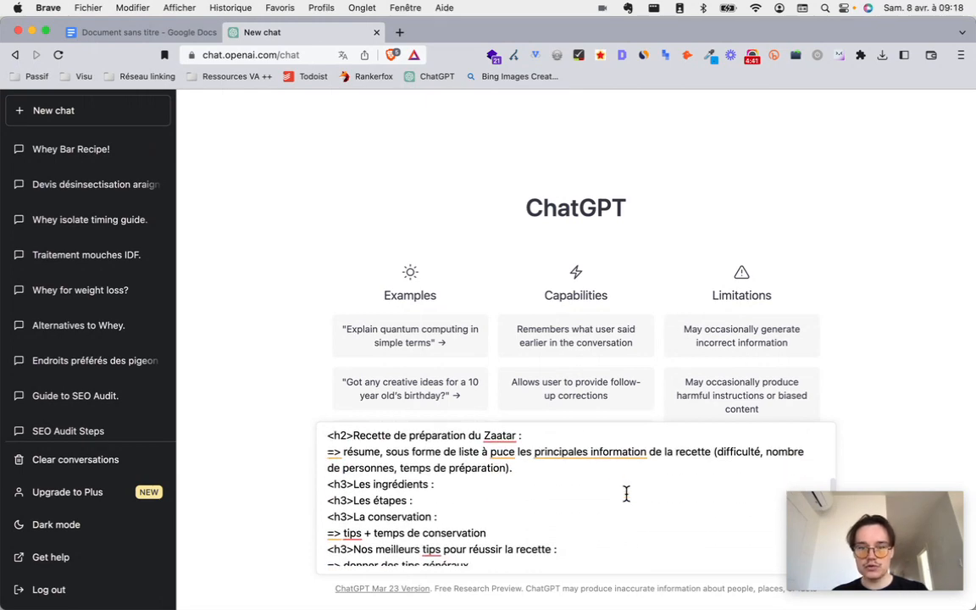
{"action": "scroll", "coordinate": [625, 495], "scroll_direction": "down", "scroll_amount": 3}
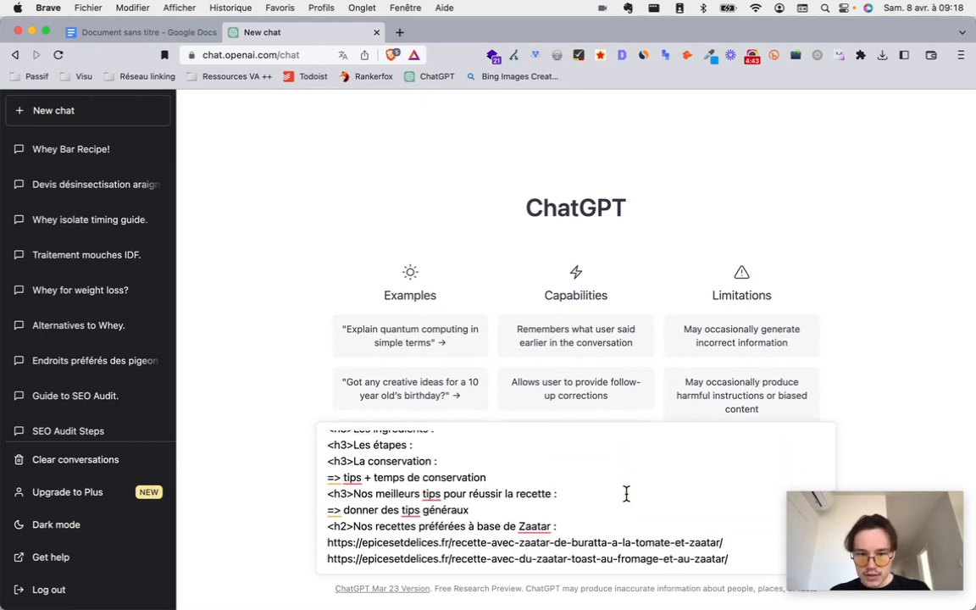
{"action": "scroll", "coordinate": [626, 494], "scroll_direction": "up", "scroll_amount": 8}
{"action": "left_click", "coordinate": [588, 494]}
{"action": "key", "text": "Return"}
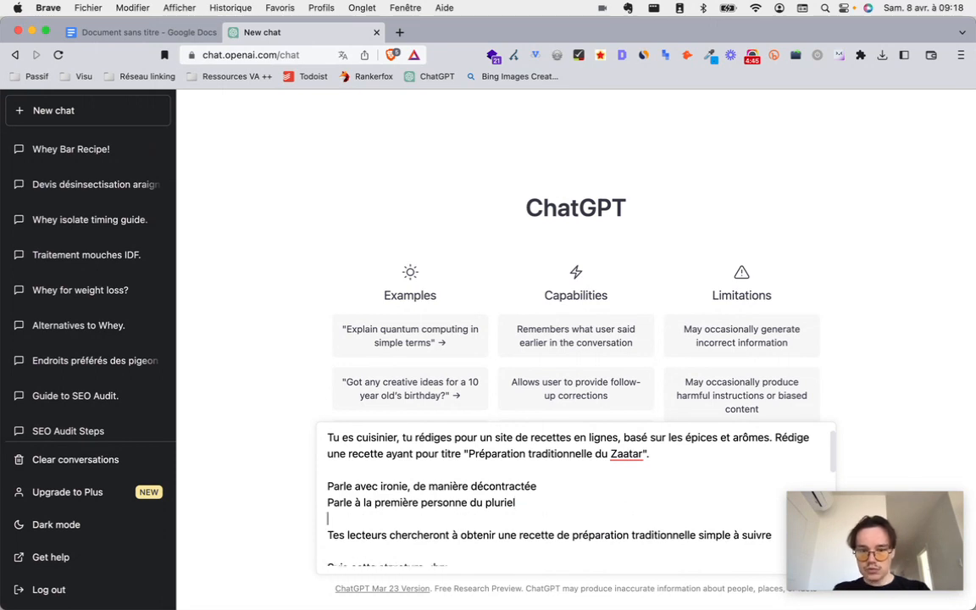
{"action": "type", "text": "Parle directe"}
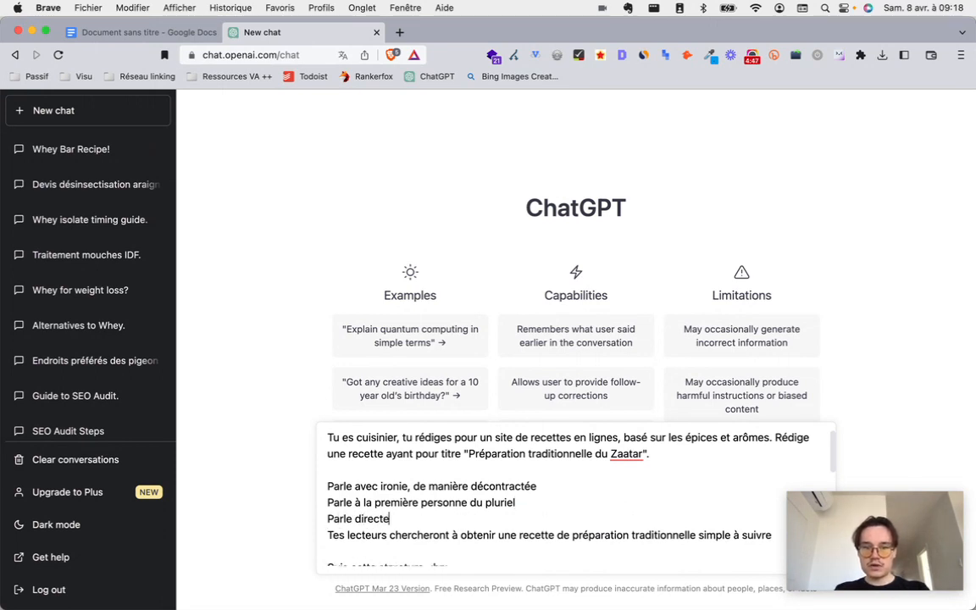
{"action": "type", "text": "ment aux lect"}
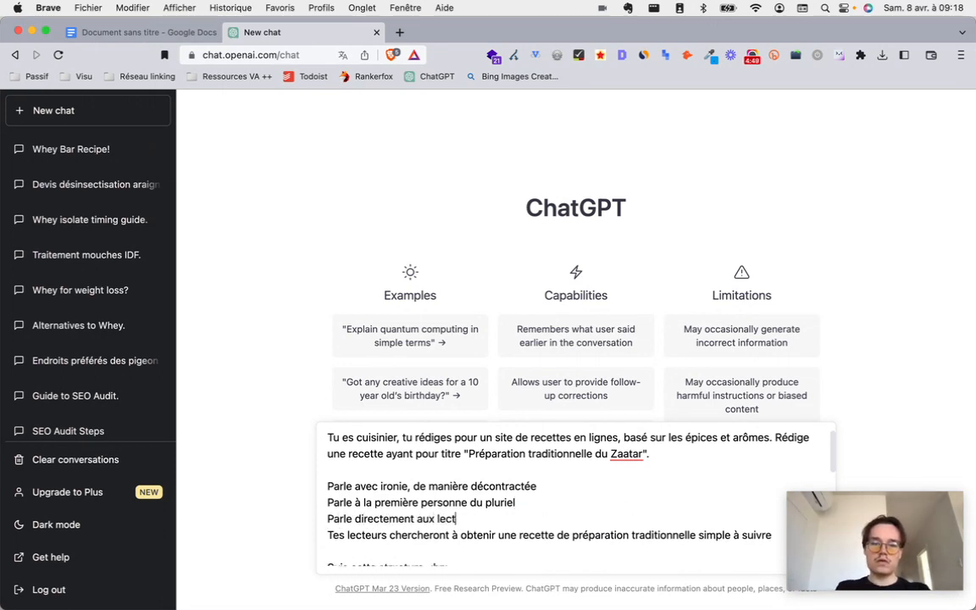
{"action": "type", "text": "eurs avec le \"vous\""}
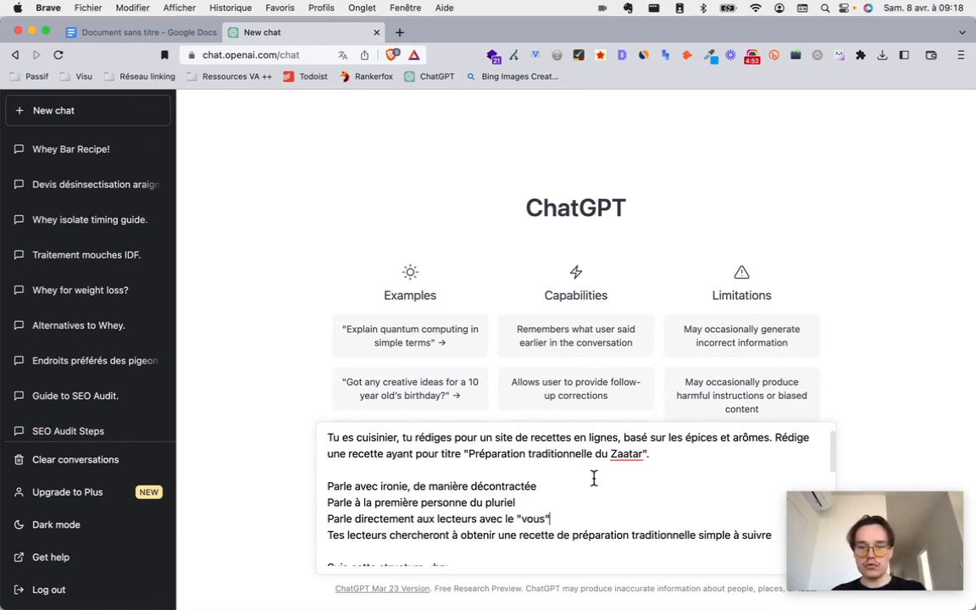
- Review the "<h2>Nos recettes préférées à base de Zaatar" section and the recipe URLs listed under it
{"action": "scroll", "coordinate": [593, 479], "scroll_direction": "down", "scroll_amount": 5}
{"action": "scroll", "coordinate": [593, 478], "scroll_direction": "down", "scroll_amount": 5}
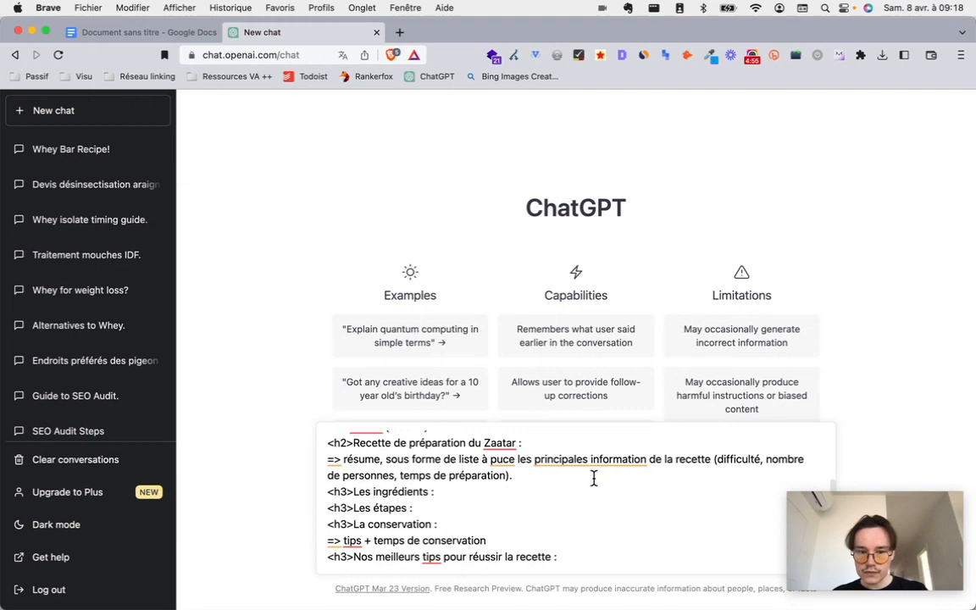
{"action": "scroll", "coordinate": [593, 477], "scroll_direction": "down", "scroll_amount": 1}
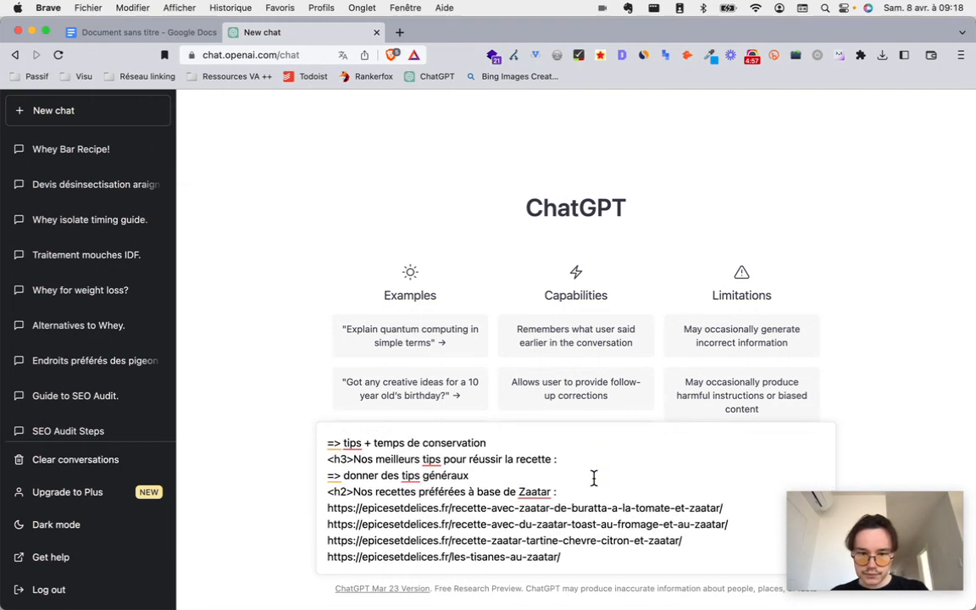
{"action": "scroll", "coordinate": [599, 475], "scroll_direction": "down", "scroll_amount": 1}
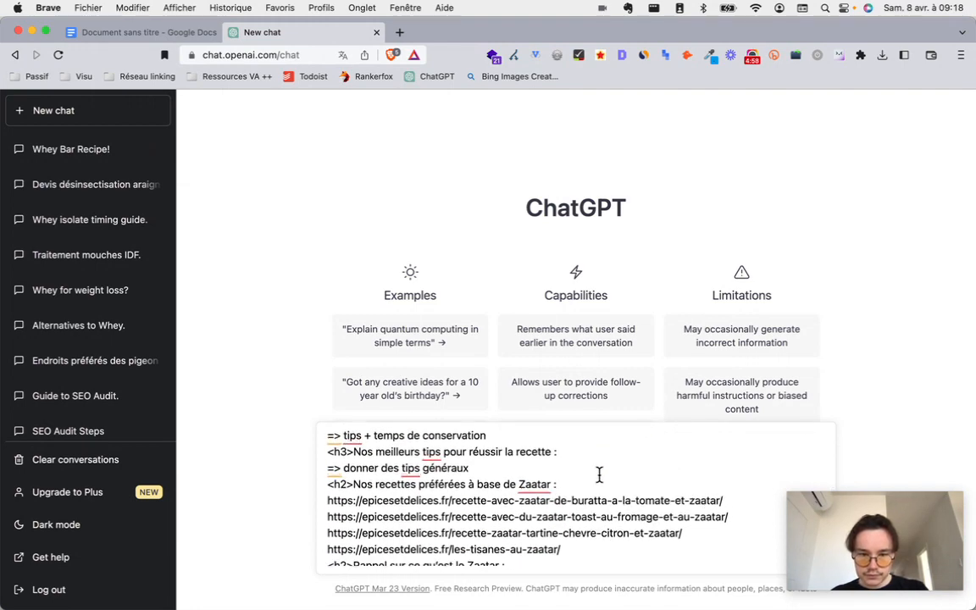
{"action": "triple_click", "coordinate": [354, 463]}
{"action": "double_click", "coordinate": [438, 481]}
{"action": "triple_click", "coordinate": [438, 481]}
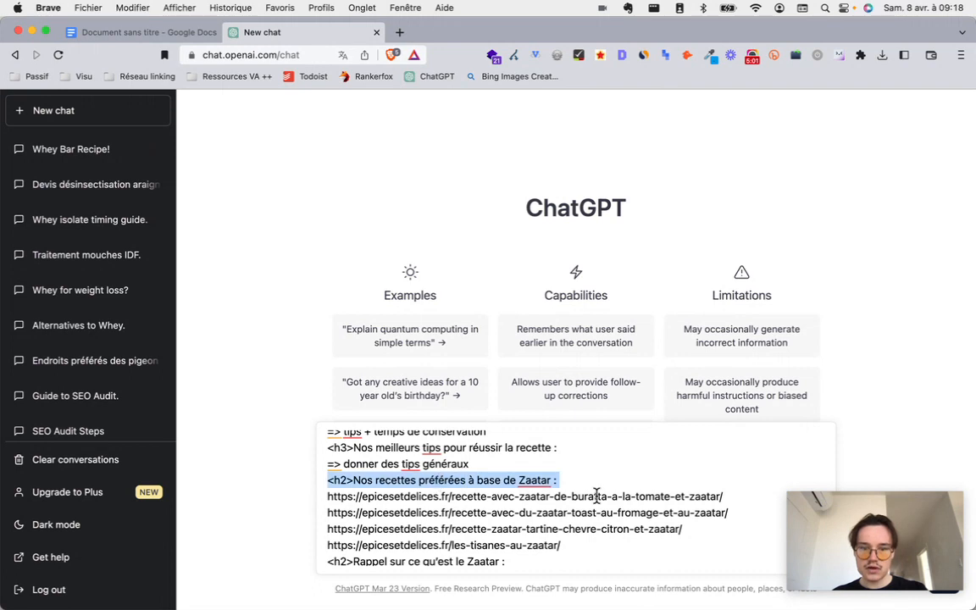
{"action": "left_click_drag", "start_coordinate": [328, 496], "coordinate": [543, 539]}
{"action": "triple_click", "coordinate": [543, 544]}
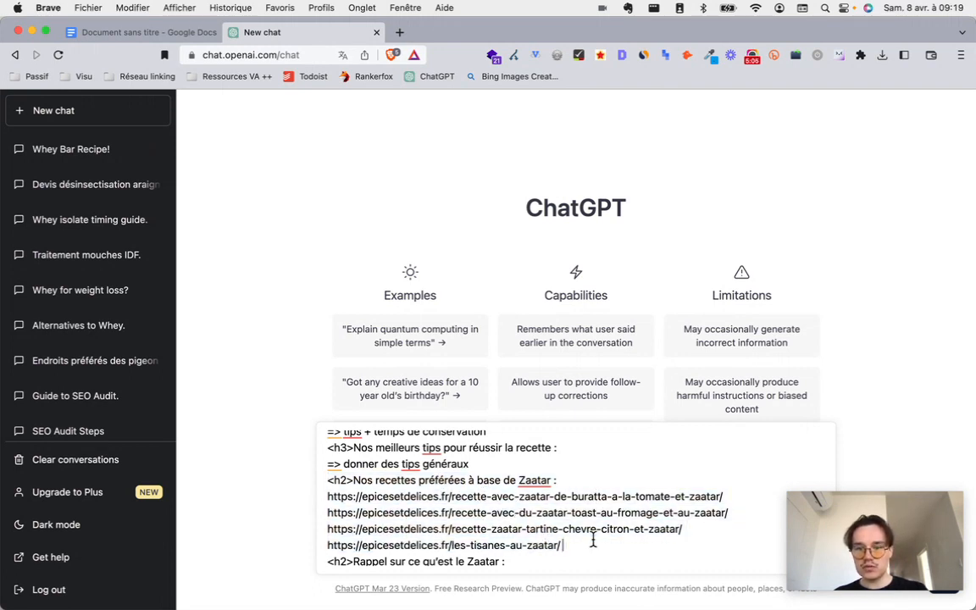
{"action": "triple_click", "coordinate": [553, 495]}
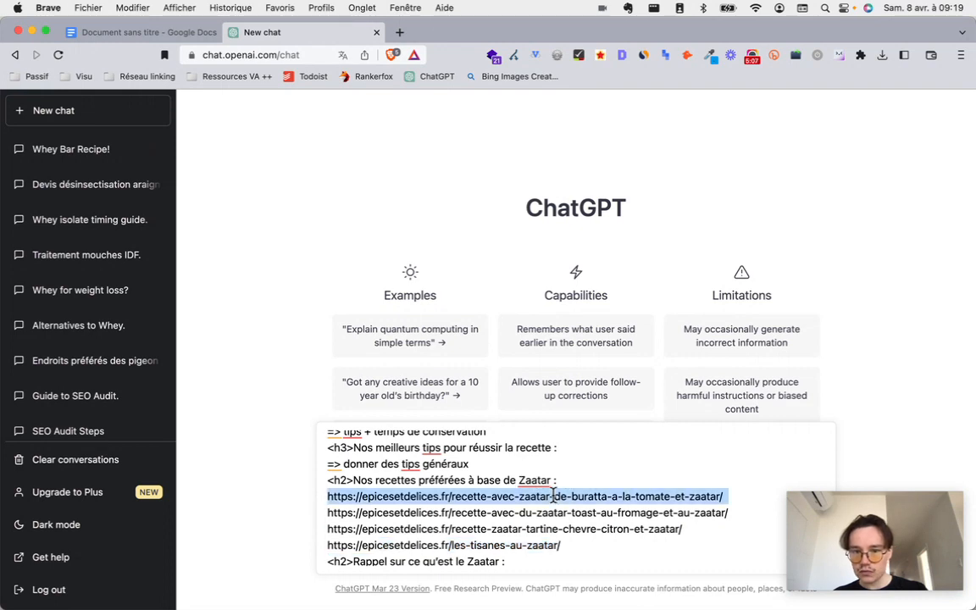
- Insert "Parler des autres recettes du site, sans les détailler :" between "<h2>Nos recettes préférées à base de Zaatar" and its recipe URLs
{"action": "left_click", "coordinate": [591, 477]}
{"action": "key", "text": "Return"}
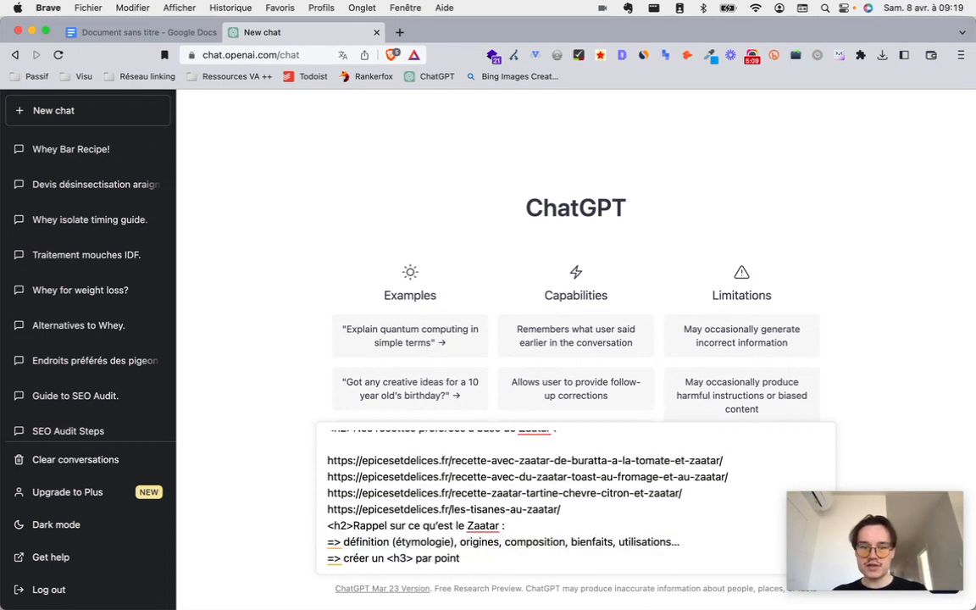
{"action": "type", "text": "Faire des "}
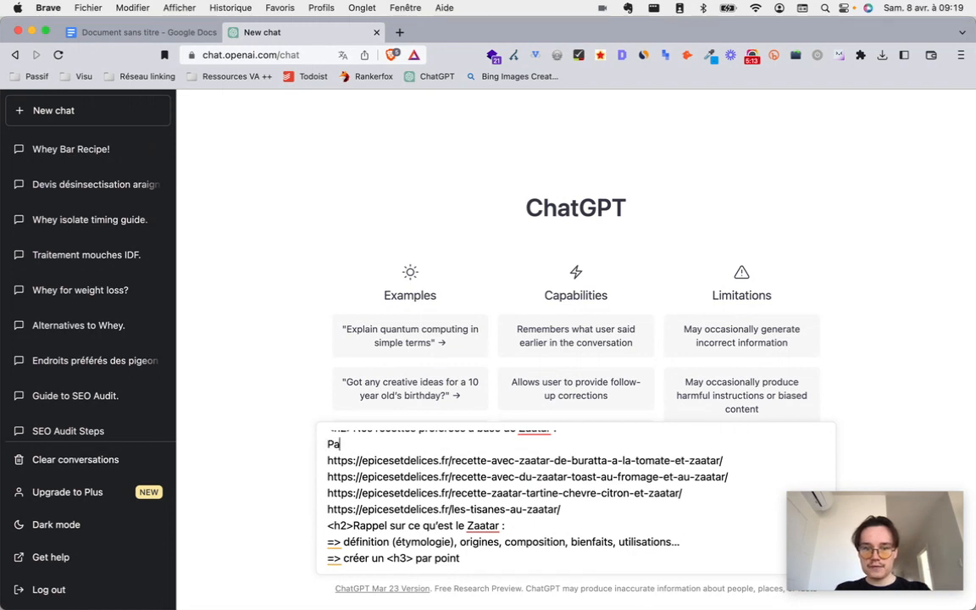
{"action": "type", "text": "Parler des autres recettes du site :"}
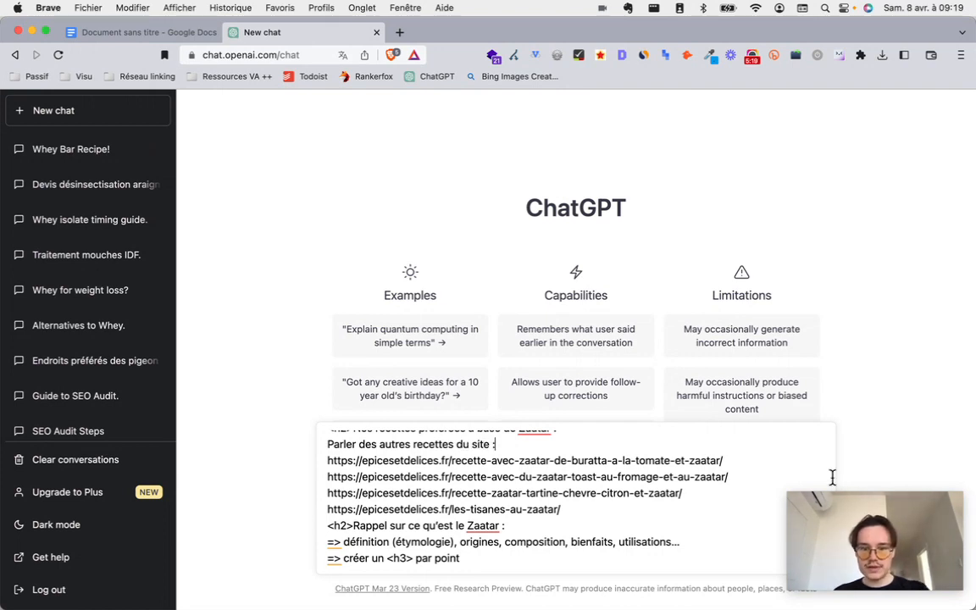
{"action": "type", "text": " sans les détailler"}
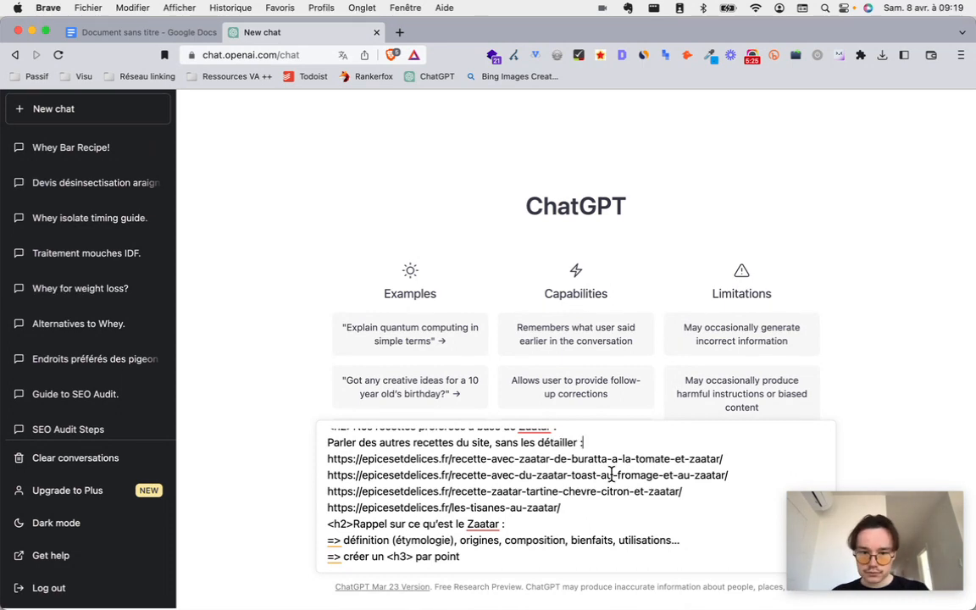
- Review the "<h2>Rappel sur ce qu'est le Zaatar" section with its two instructions, and return to the beginning of the prompt
{"action": "triple_click", "coordinate": [438, 526]}
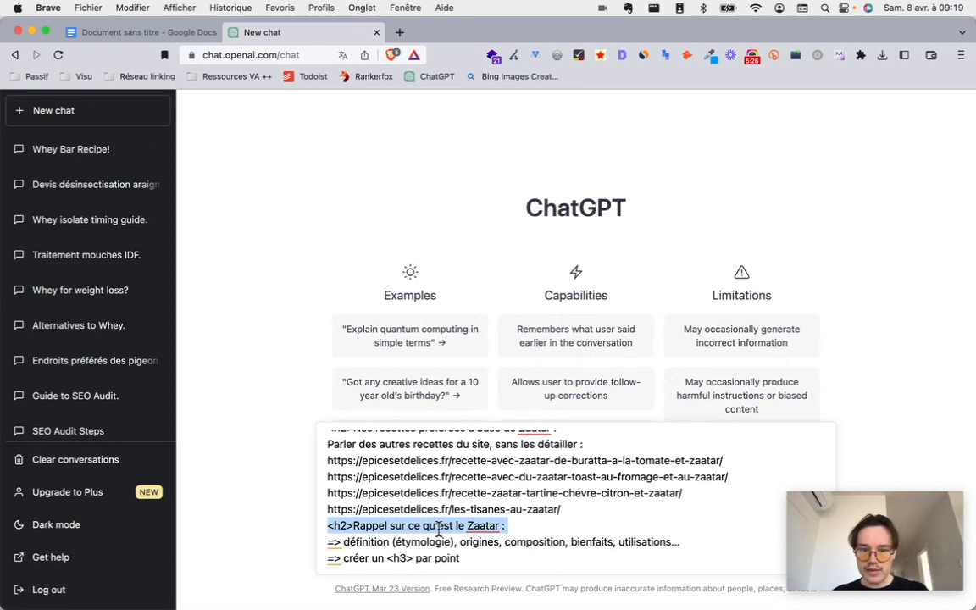
{"action": "triple_click", "coordinate": [585, 543]}
{"action": "triple_click", "coordinate": [407, 558]}
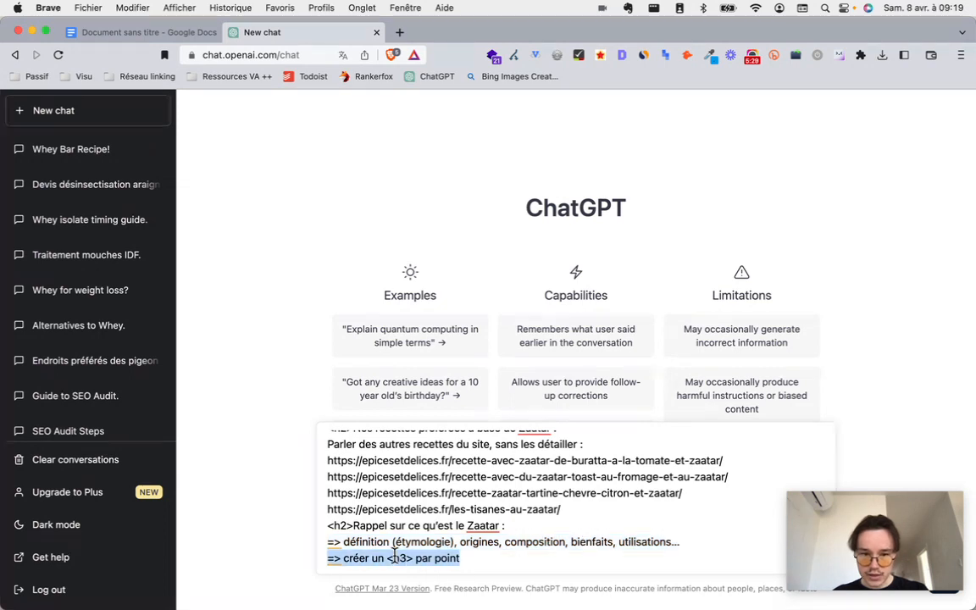
{"action": "triple_click", "coordinate": [404, 559]}
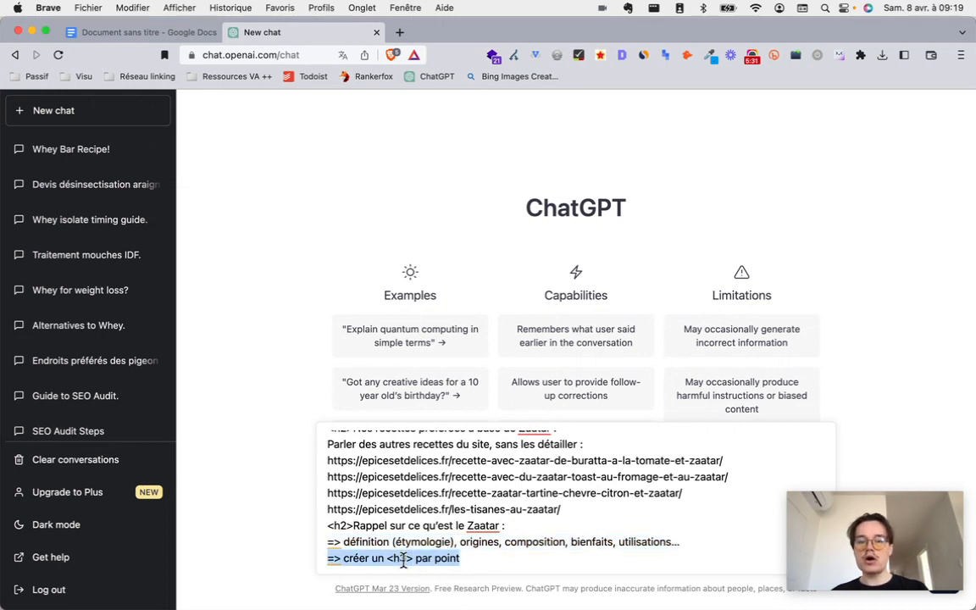
{"action": "scroll", "coordinate": [537, 556], "scroll_direction": "up", "scroll_amount": 2}
{"action": "scroll", "coordinate": [537, 556], "scroll_direction": "up", "scroll_amount": 5}
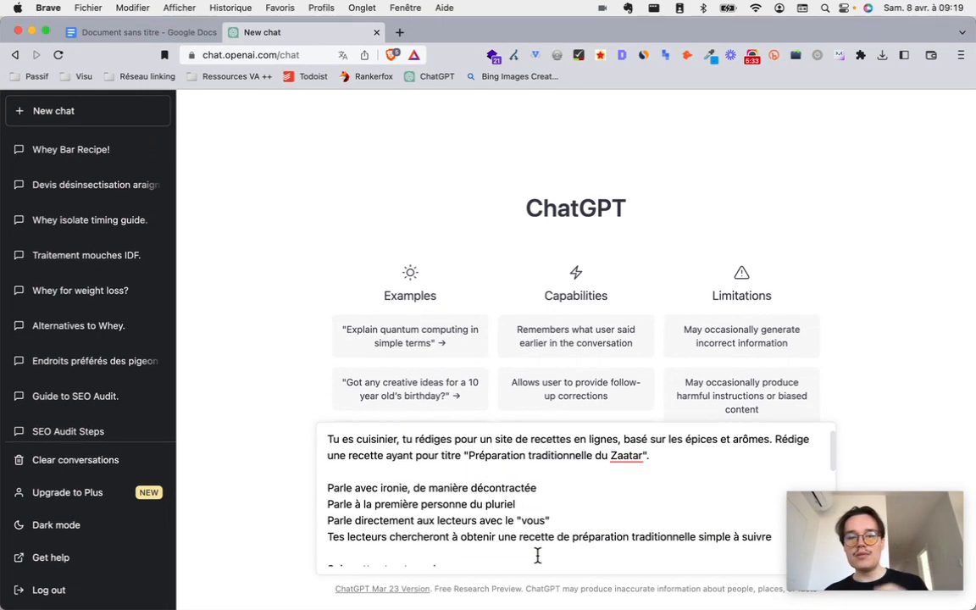
- Check the end of the prompt and submit it to generate the Zaatar recipe article
{"action": "scroll", "coordinate": [537, 556], "scroll_direction": "down", "scroll_amount": 4}
{"action": "scroll", "coordinate": [538, 556], "scroll_direction": "down", "scroll_amount": 5}
{"action": "left_click", "coordinate": [517, 548]}
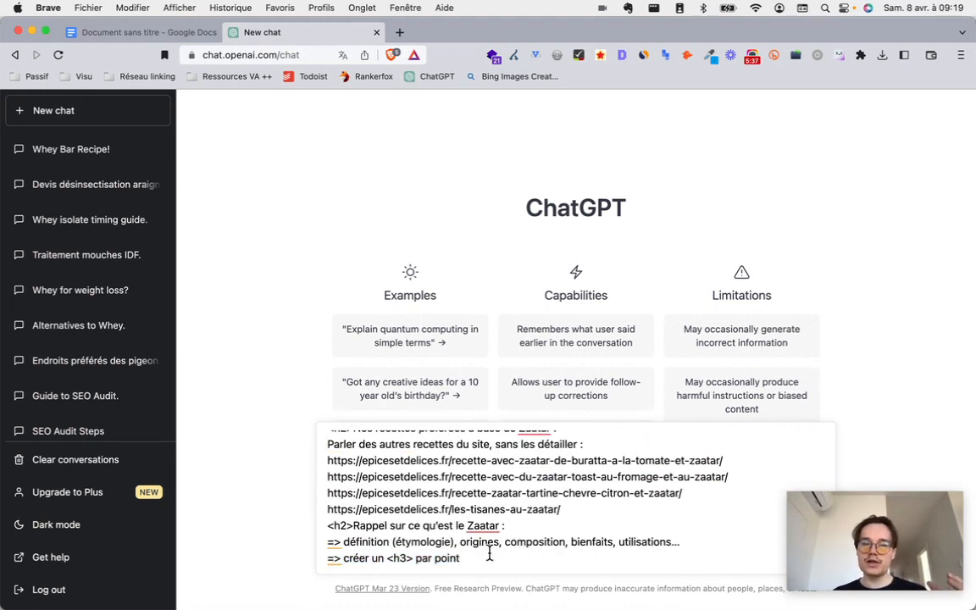
{"action": "key", "text": "Return"}
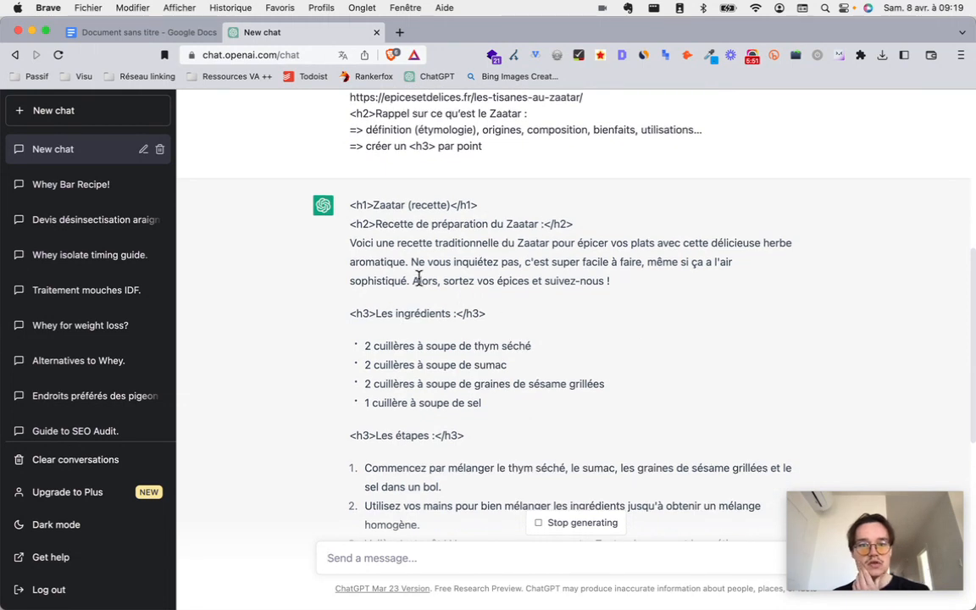
- Review the generated introduction and the "Les ingrédients" list in the response
{"action": "left_click_drag", "start_coordinate": [413, 280], "coordinate": [779, 286]}
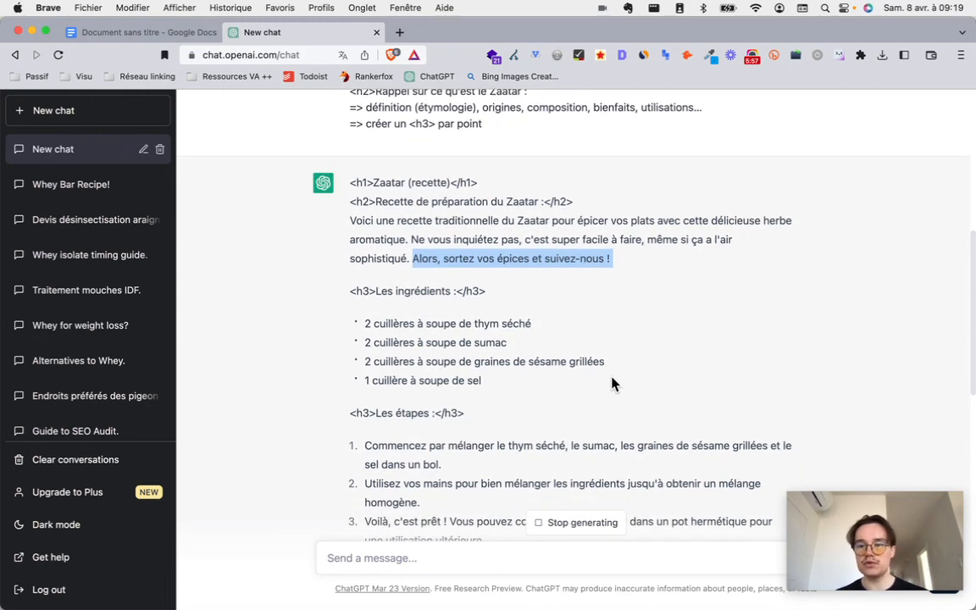
{"action": "scroll", "coordinate": [612, 379], "scroll_direction": "up", "scroll_amount": 8}
{"action": "scroll", "coordinate": [612, 378], "scroll_direction": "down", "scroll_amount": 5}
{"action": "scroll", "coordinate": [612, 383], "scroll_direction": "down", "scroll_amount": 3}
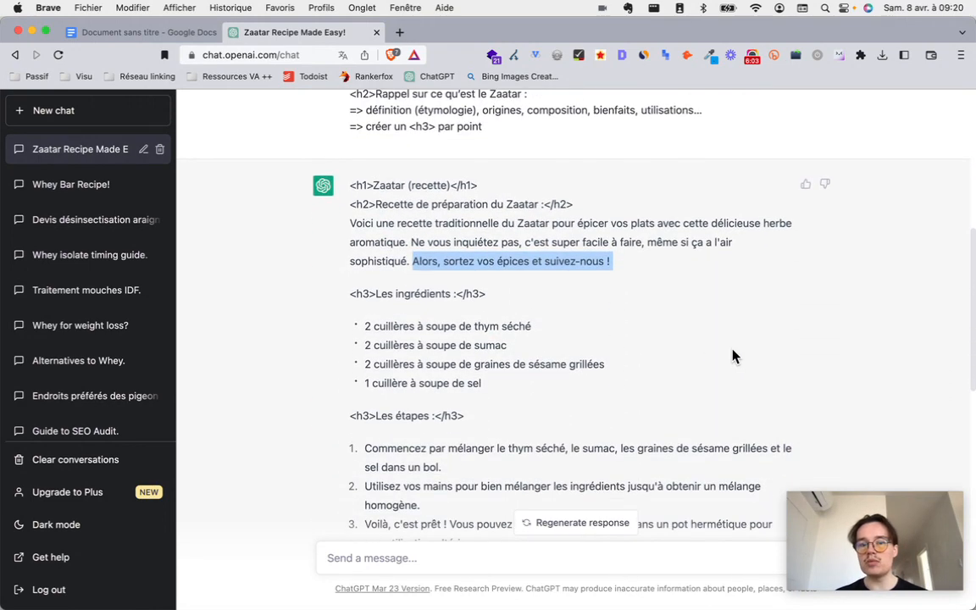
{"action": "left_click_drag", "start_coordinate": [363, 325], "coordinate": [508, 345]}
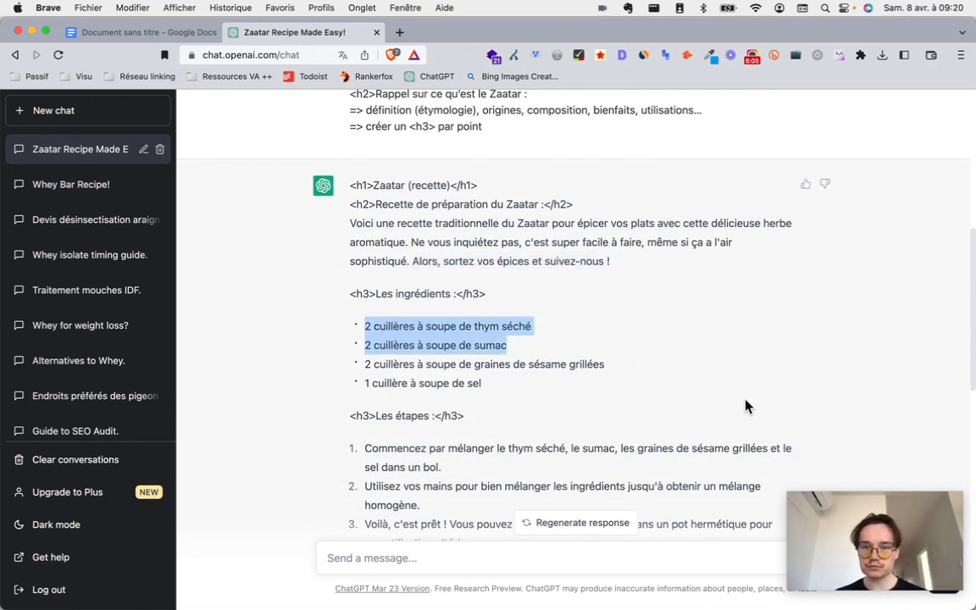
{"action": "scroll", "coordinate": [745, 405], "scroll_direction": "down", "scroll_amount": 1}
{"action": "scroll", "coordinate": [710, 320], "scroll_direction": "down", "scroll_amount": 2}
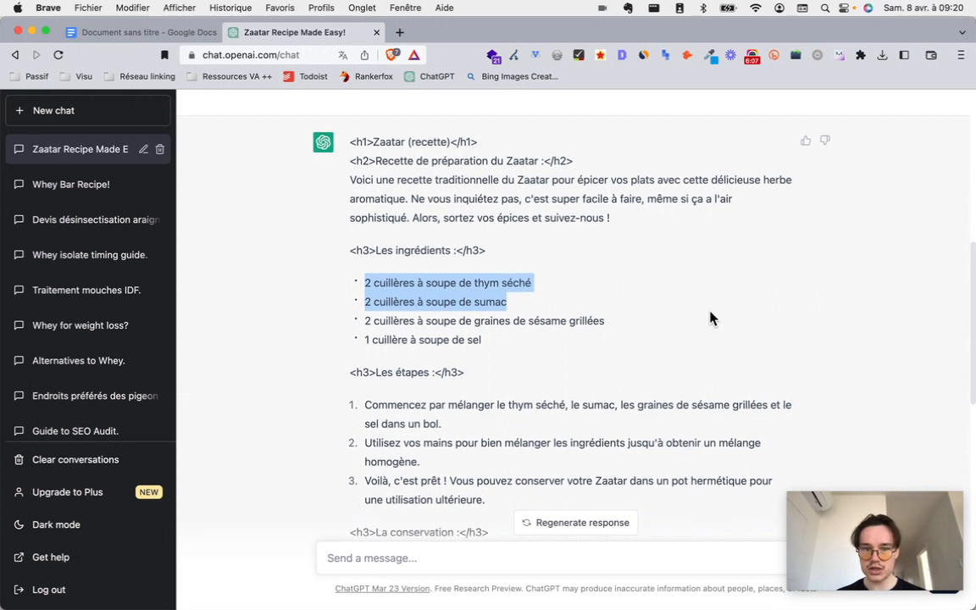
{"action": "triple_click", "coordinate": [610, 282]}
{"action": "scroll", "coordinate": [608, 254], "scroll_direction": "down", "scroll_amount": 3}
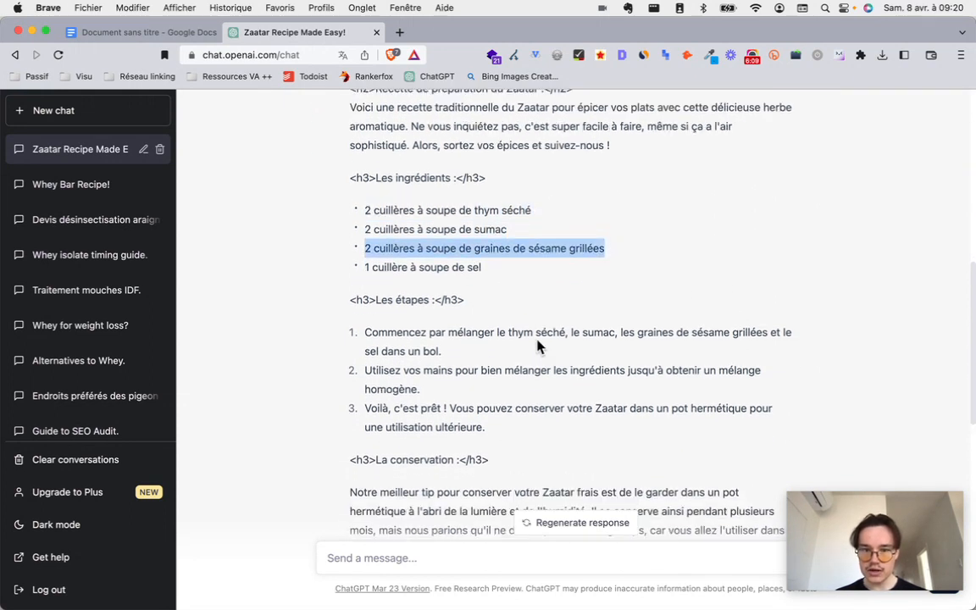
- Review the numbered instructions under "Les étapes" and compare the response with the structure requested in the prompt
{"action": "double_click", "coordinate": [418, 283]}
{"action": "left_click_drag", "start_coordinate": [418, 283], "coordinate": [644, 393]}
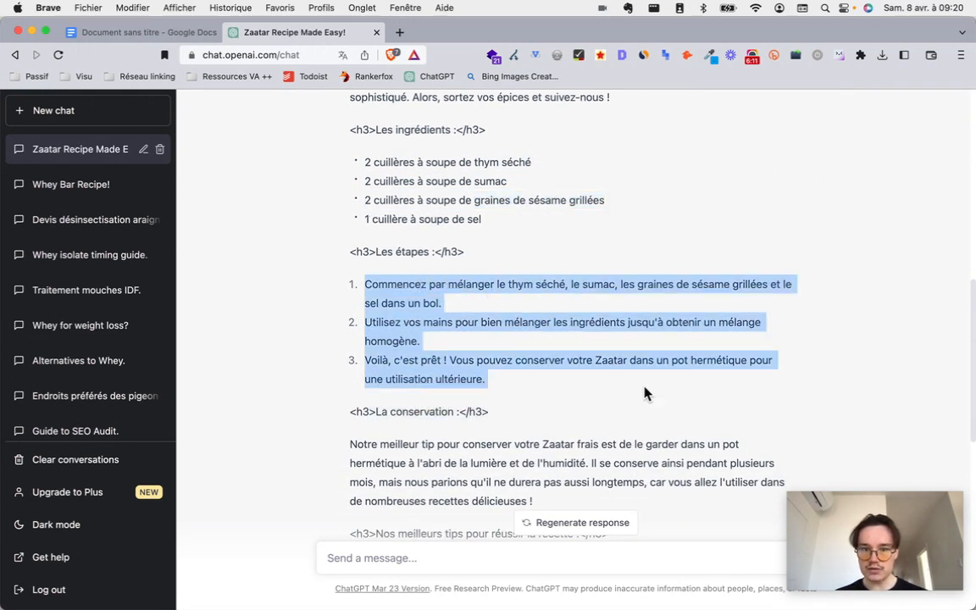
{"action": "scroll", "coordinate": [644, 393], "scroll_direction": "down", "scroll_amount": 5}
{"action": "scroll", "coordinate": [644, 393], "scroll_direction": "up", "scroll_amount": 15}
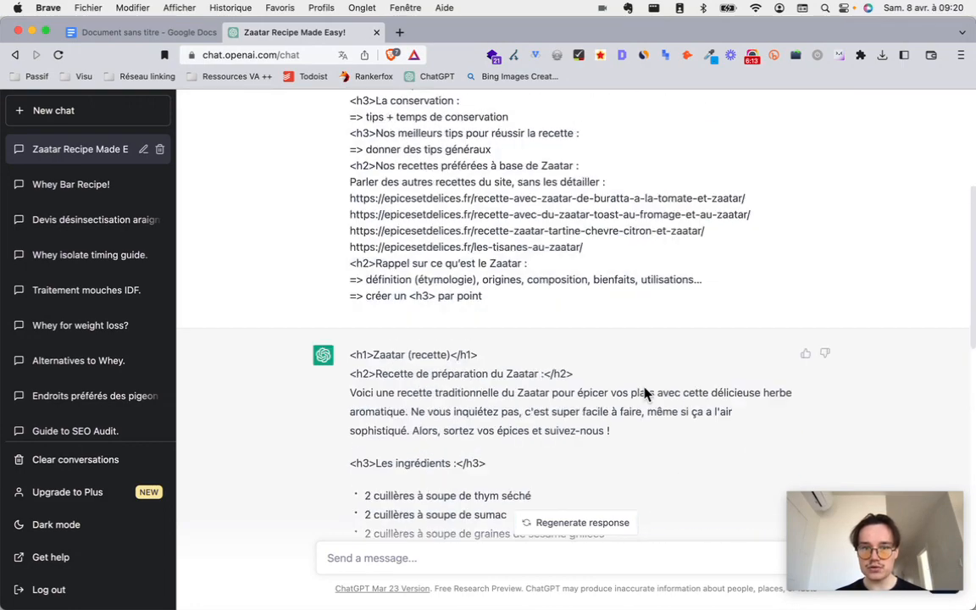
{"action": "scroll", "coordinate": [644, 394], "scroll_direction": "down", "scroll_amount": 10}
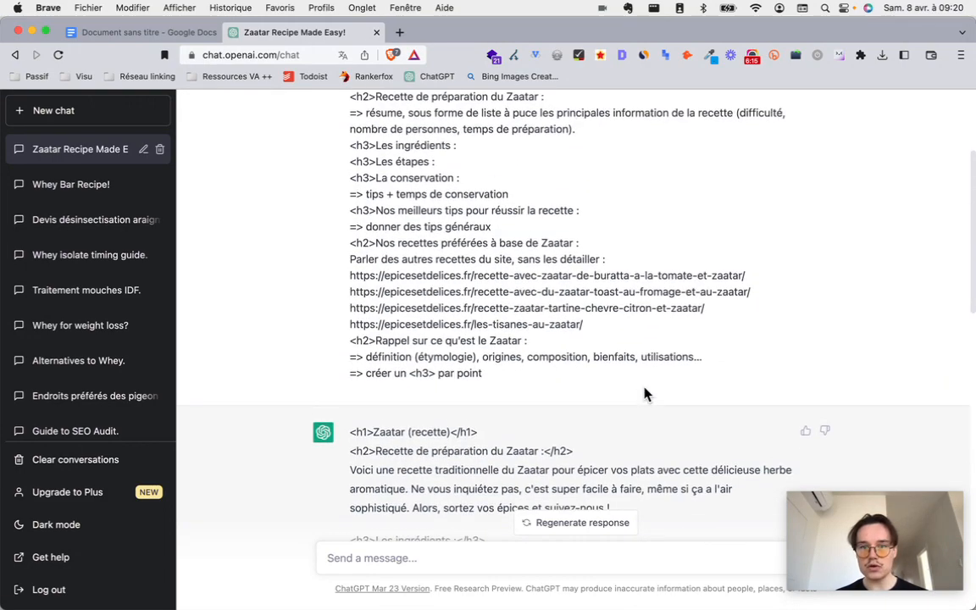
{"action": "scroll", "coordinate": [644, 393], "scroll_direction": "down", "scroll_amount": 1}
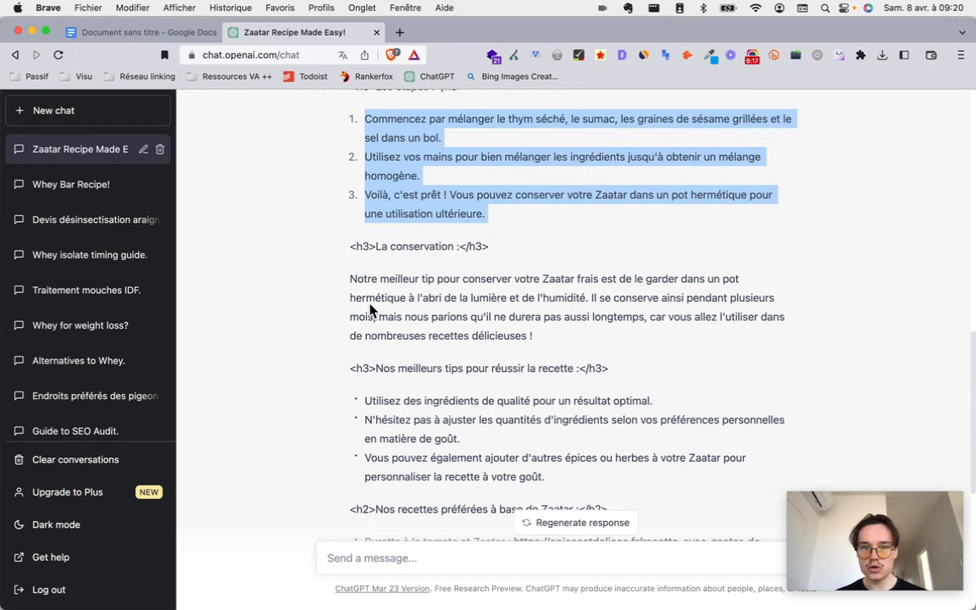
- Examine the storage advice paragraph under "La conservation" in the generated article
{"action": "left_click_drag", "start_coordinate": [347, 285], "coordinate": [631, 279]}
{"action": "left_click_drag", "start_coordinate": [515, 278], "coordinate": [761, 296]}
{"action": "triple_click", "coordinate": [674, 314]}
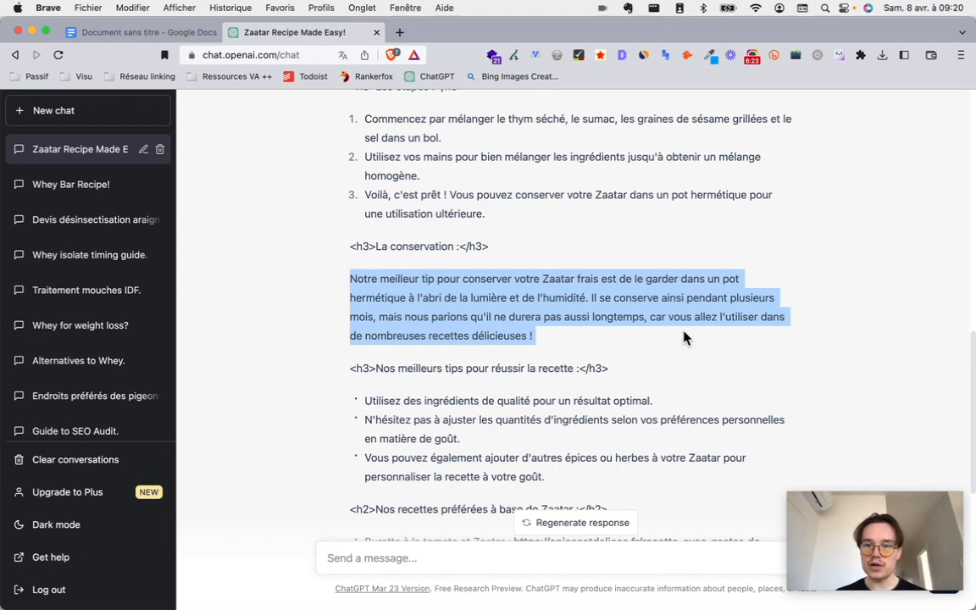
{"action": "scroll", "coordinate": [685, 337], "scroll_direction": "down", "scroll_amount": 1}
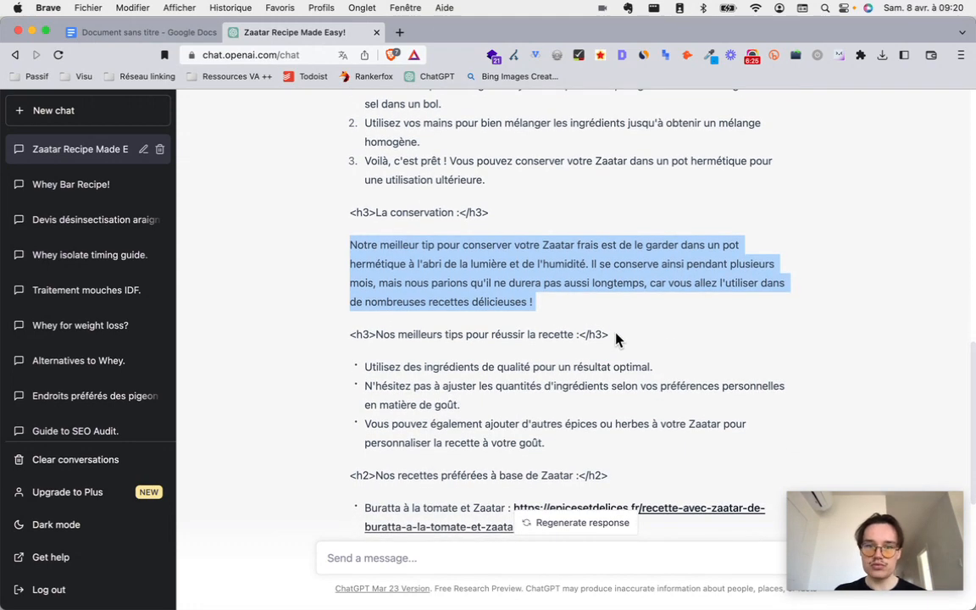
{"action": "scroll", "coordinate": [384, 277], "scroll_direction": "down", "scroll_amount": 1}
{"action": "left_click", "coordinate": [382, 254]}
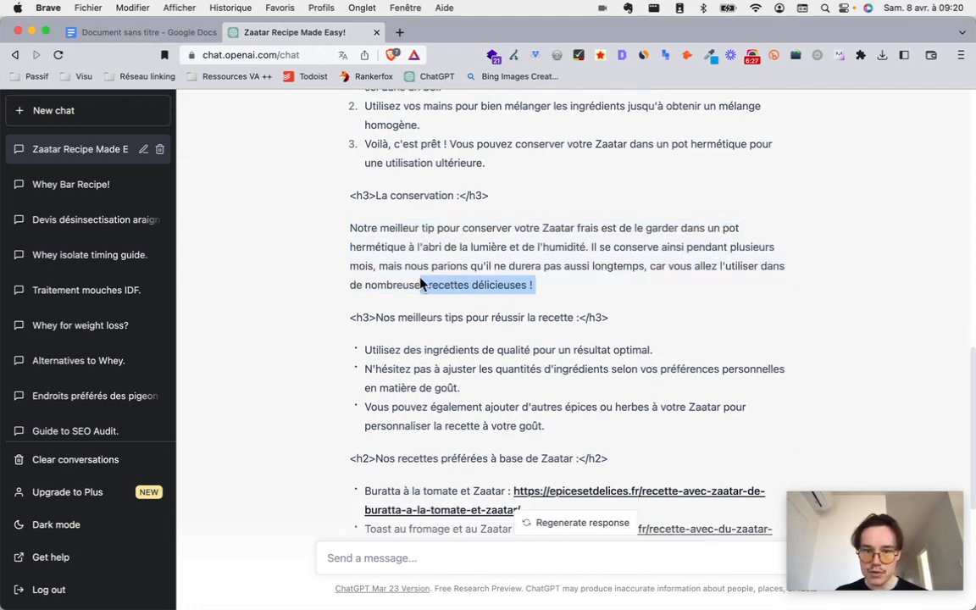
{"action": "triple_click", "coordinate": [423, 277]}
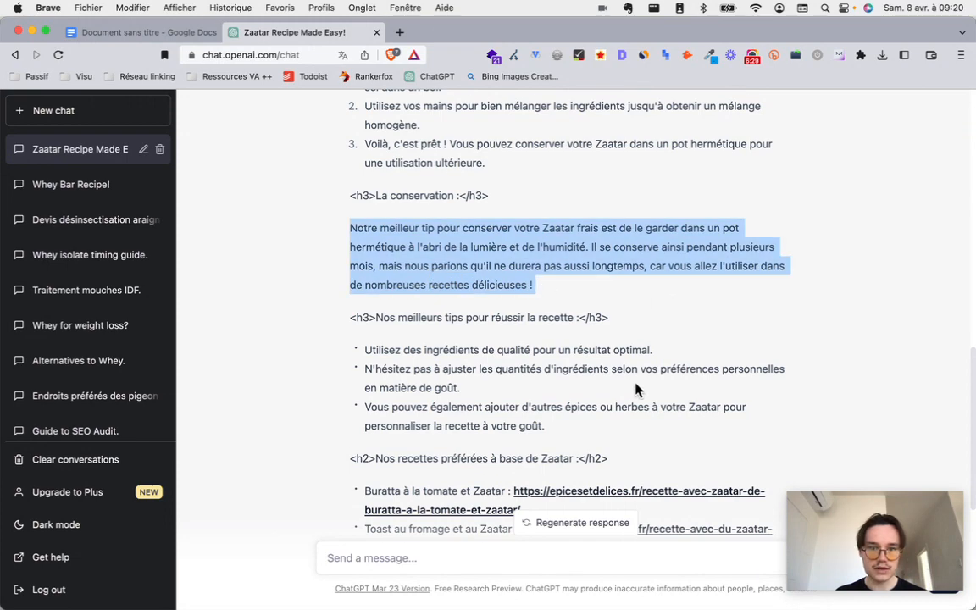
{"action": "scroll", "coordinate": [634, 385], "scroll_direction": "down", "scroll_amount": 1}
{"action": "scroll", "coordinate": [633, 385], "scroll_direction": "down", "scroll_amount": 4}
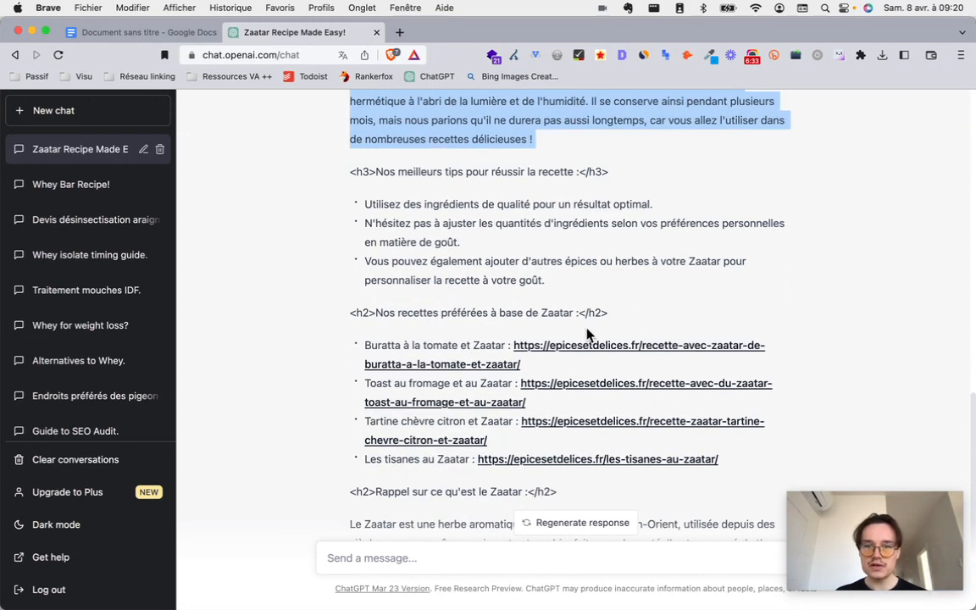
- Examine the recipe links under "Nos recettes préférées à base de Zaatar" and look back over the prompt and earlier sections
{"action": "scroll", "coordinate": [589, 355], "scroll_direction": "up", "scroll_amount": 1}
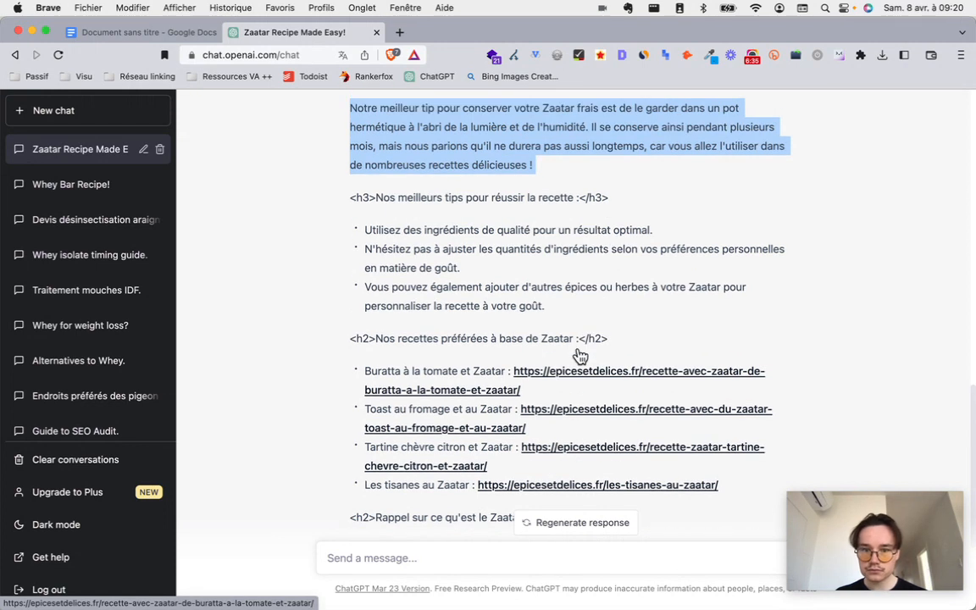
{"action": "left_click_drag", "start_coordinate": [463, 370], "coordinate": [628, 504]}
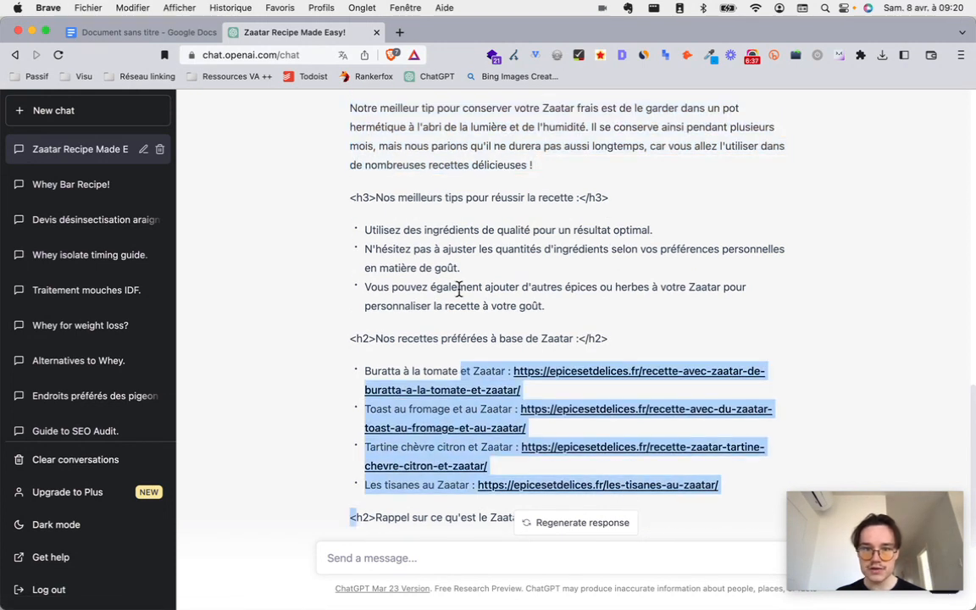
{"action": "triple_click", "coordinate": [439, 238]}
{"action": "scroll", "coordinate": [465, 273], "scroll_direction": "up", "scroll_amount": 10}
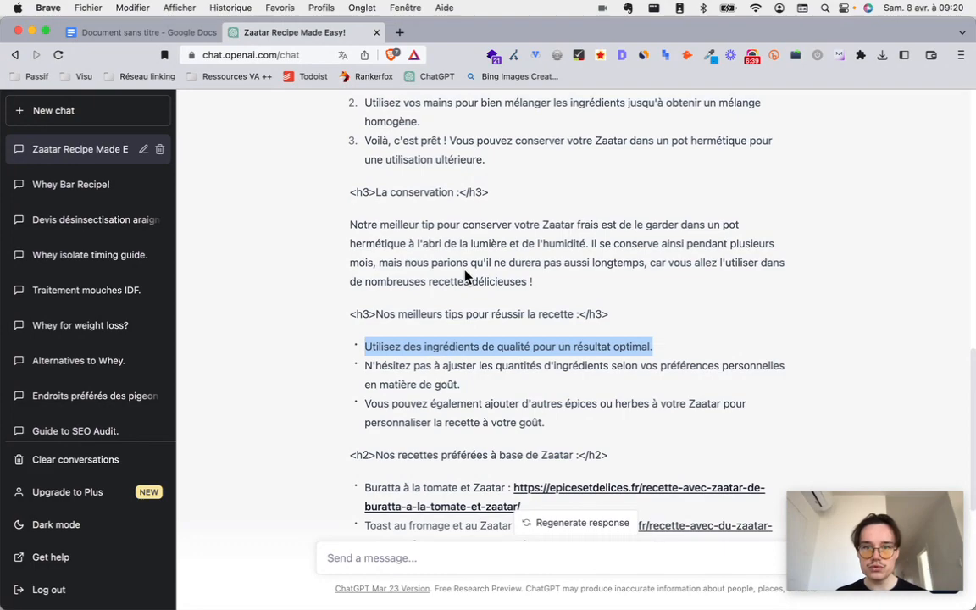
{"action": "scroll", "coordinate": [465, 275], "scroll_direction": "up", "scroll_amount": 2}
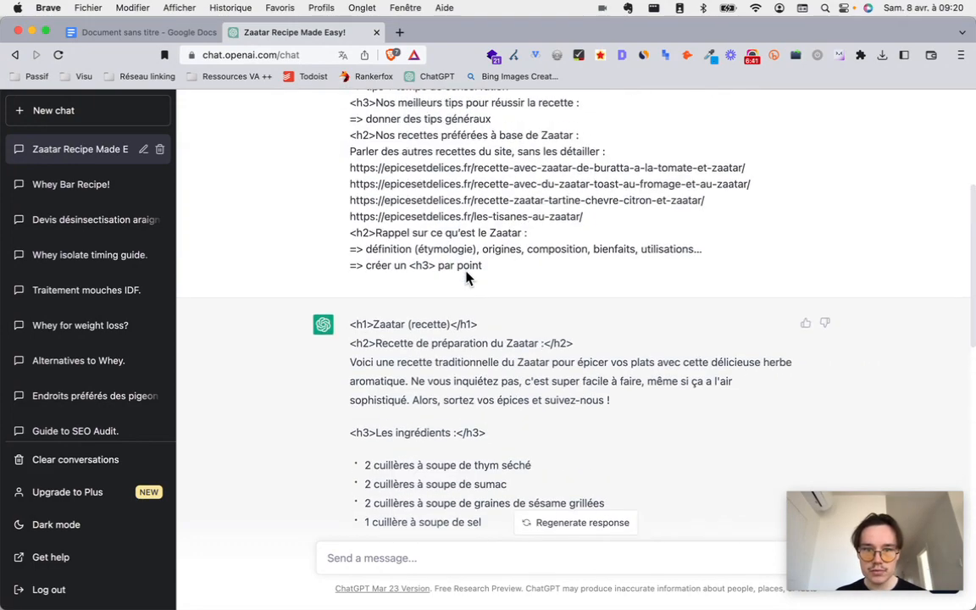
{"action": "scroll", "coordinate": [465, 273], "scroll_direction": "down", "scroll_amount": 8}
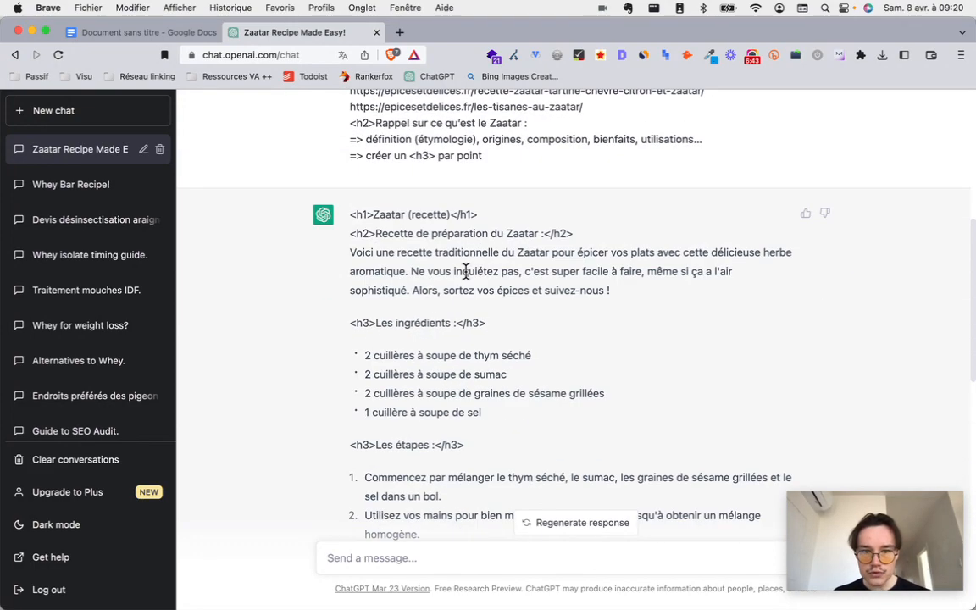
{"action": "scroll", "coordinate": [664, 338], "scroll_direction": "down", "scroll_amount": 2}
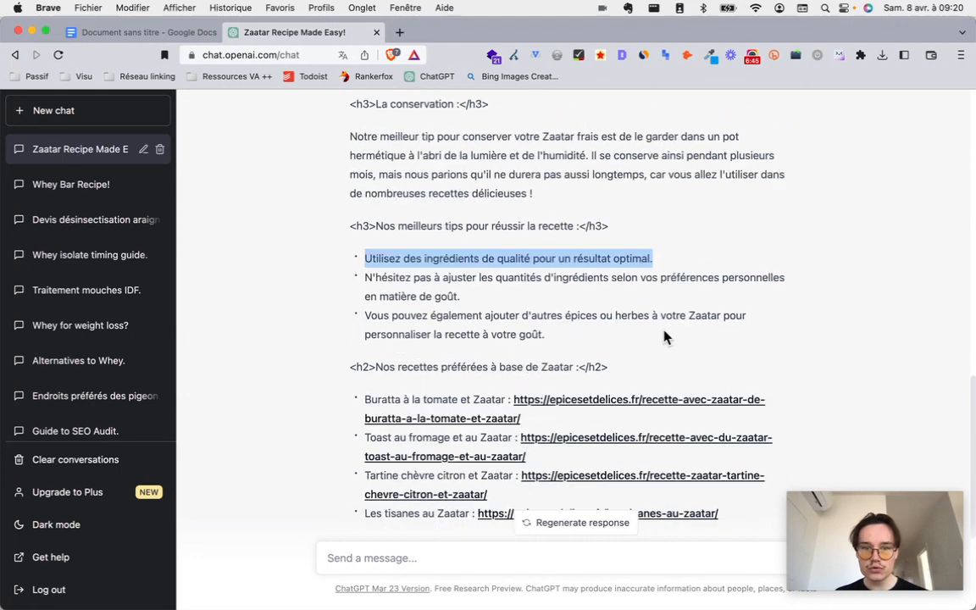
- Read through the three bullet tips under "Nos meilleurs tips pour réussir la recette"
{"action": "left_click", "coordinate": [506, 258], "text": "shift"}
{"action": "double_click", "coordinate": [518, 260]}
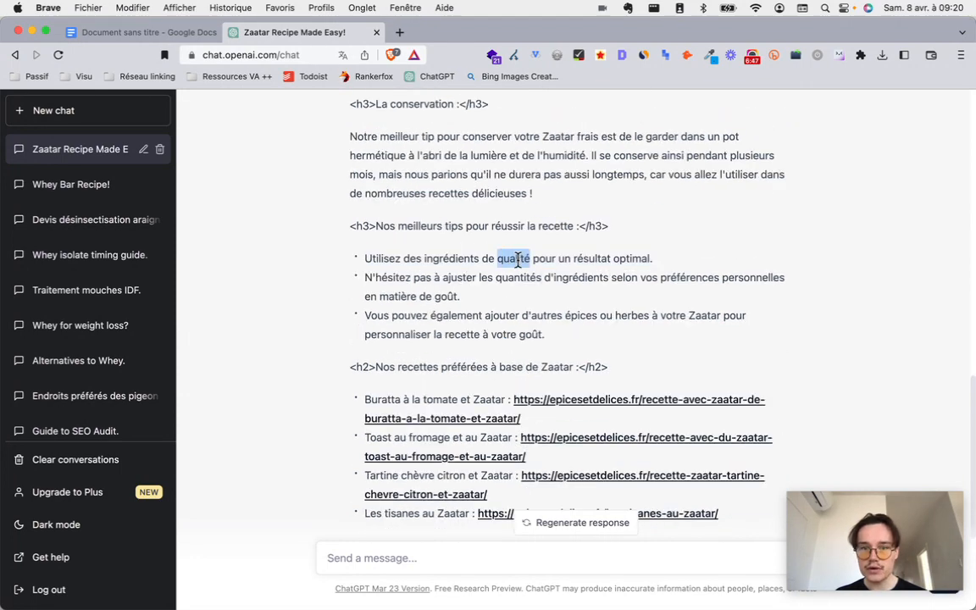
{"action": "left_click_drag", "start_coordinate": [480, 277], "coordinate": [591, 300]}
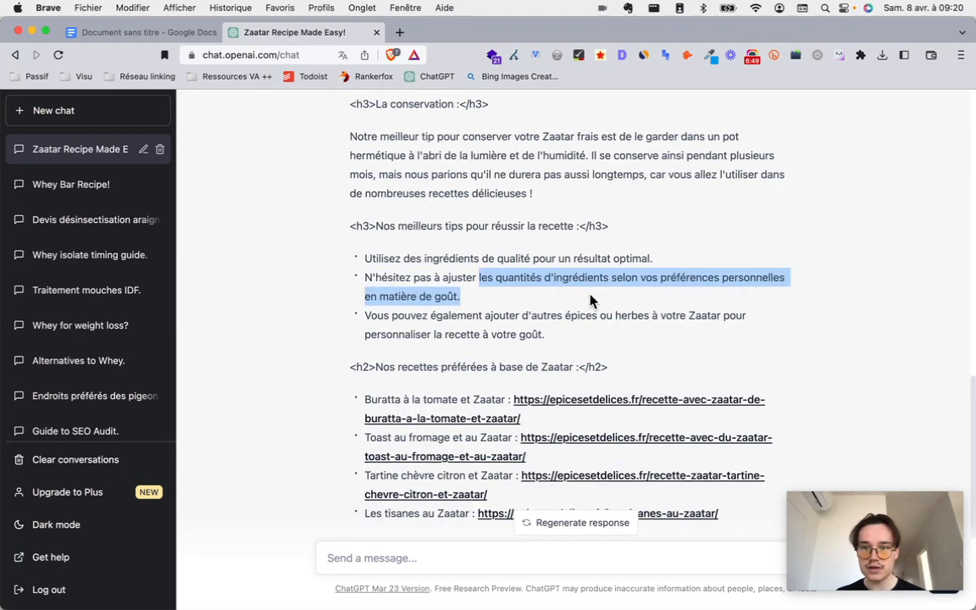
{"action": "triple_click", "coordinate": [592, 300]}
{"action": "triple_click", "coordinate": [559, 315]}
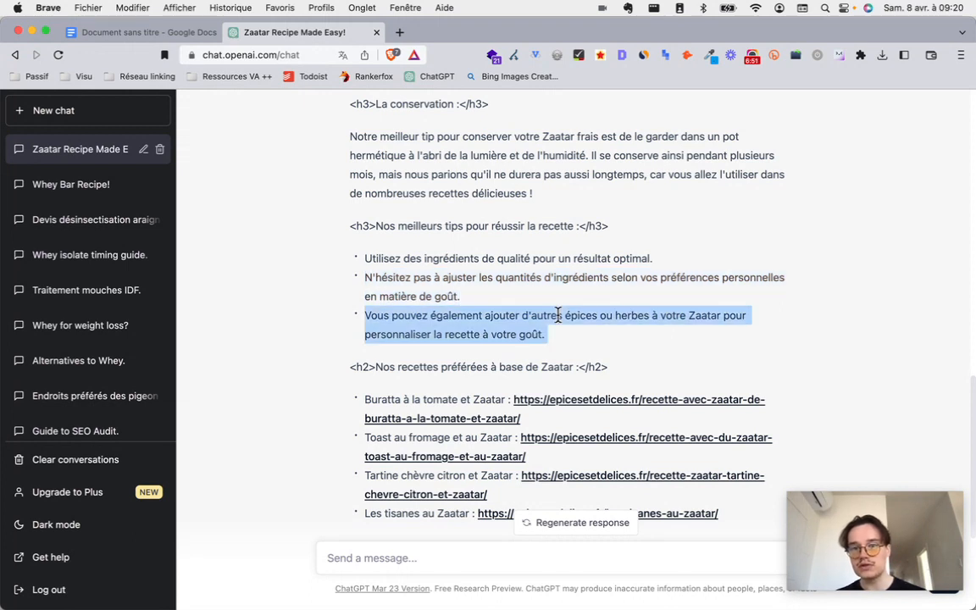
{"action": "triple_click", "coordinate": [581, 317]}
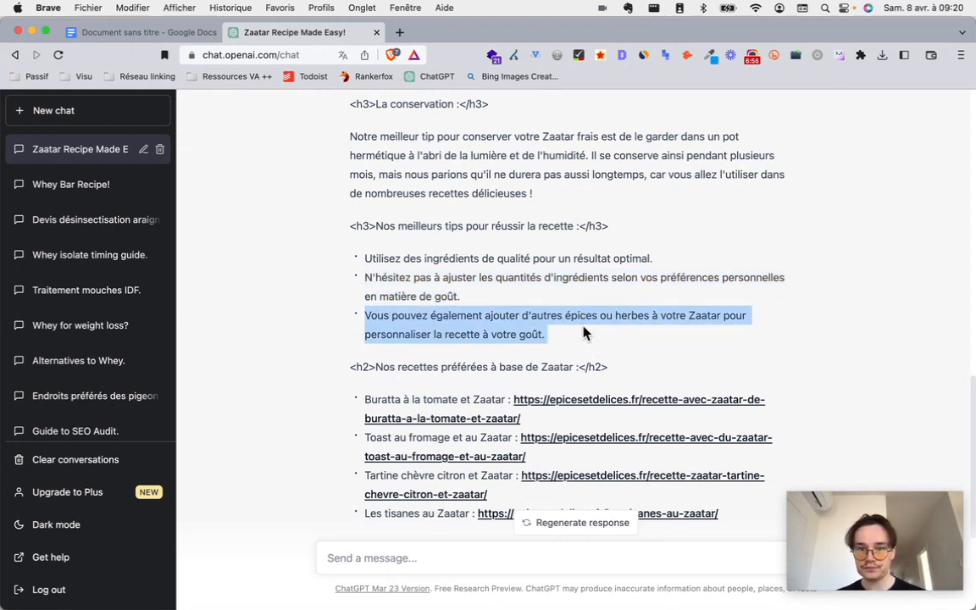
{"action": "double_click", "coordinate": [533, 336]}
{"action": "left_click", "coordinate": [626, 333]}
{"action": "scroll", "coordinate": [627, 333], "scroll_direction": "up", "scroll_amount": 1}
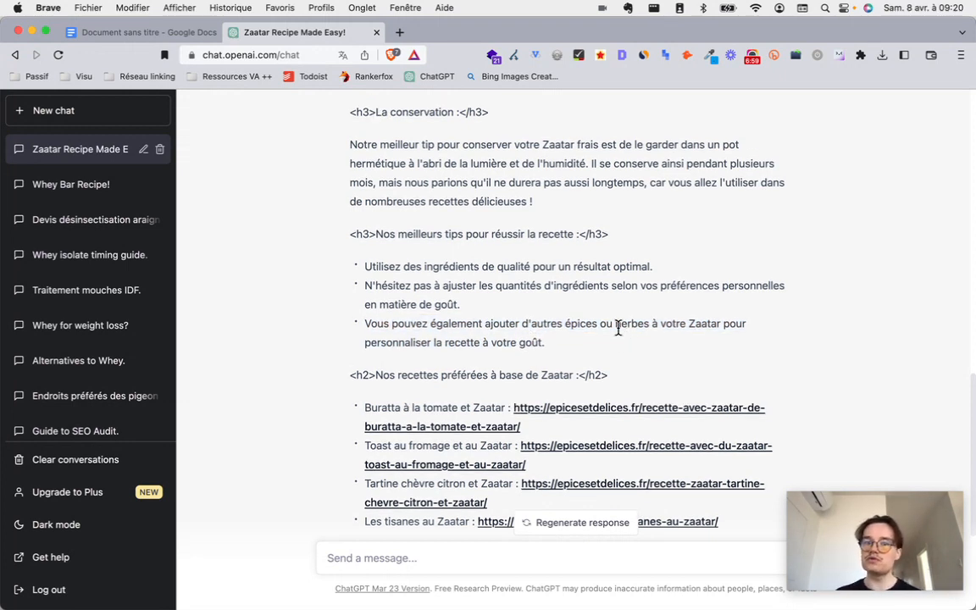
- Re-examine the submitted prompt's heading structure, especially the recipe URLs and the "Recette de préparation du Zaatar" summary instruction
{"action": "scroll", "coordinate": [617, 338], "scroll_direction": "up", "scroll_amount": 10}
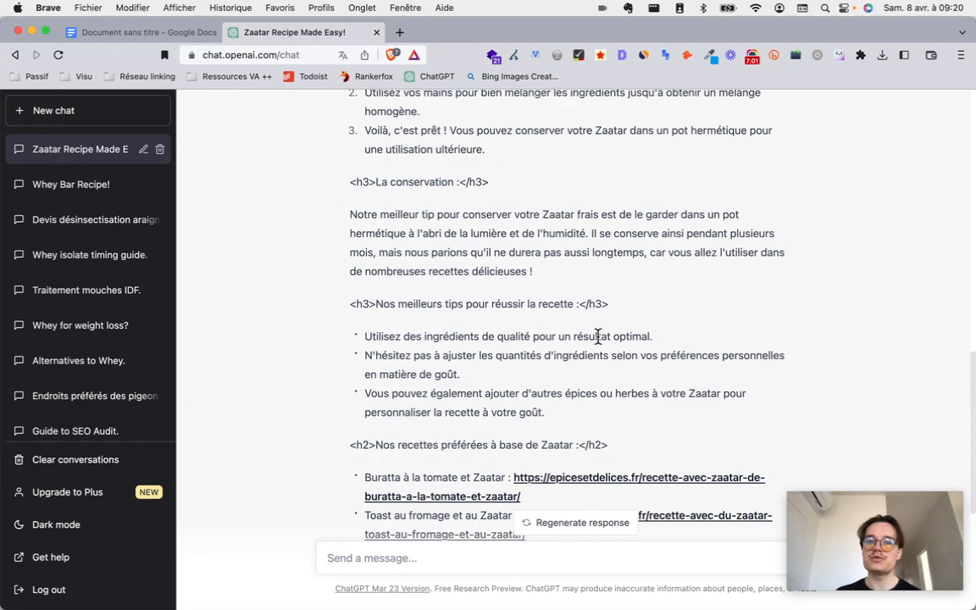
{"action": "scroll", "coordinate": [598, 356], "scroll_direction": "up", "scroll_amount": 7}
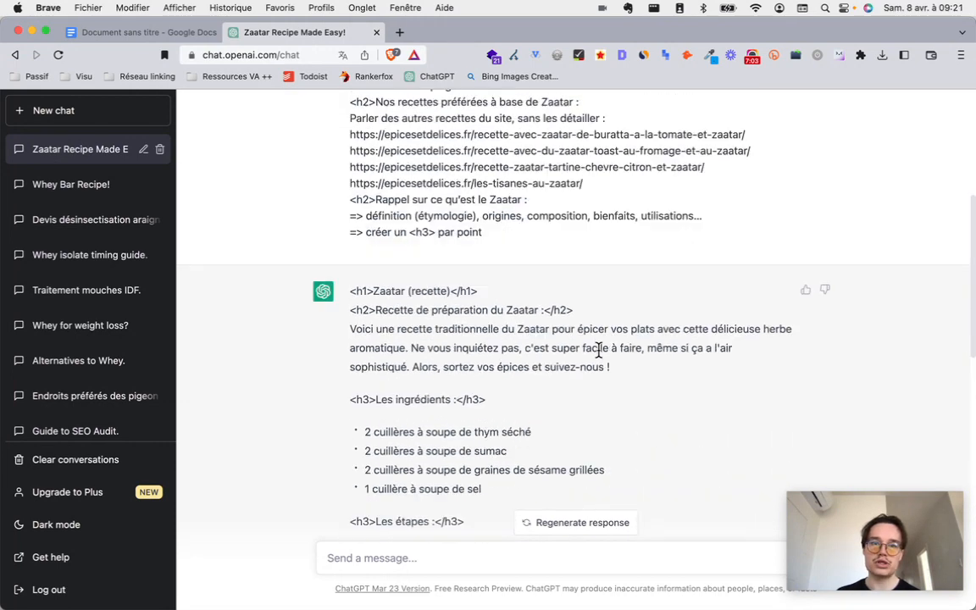
{"action": "scroll", "coordinate": [599, 355], "scroll_direction": "up", "scroll_amount": 1}
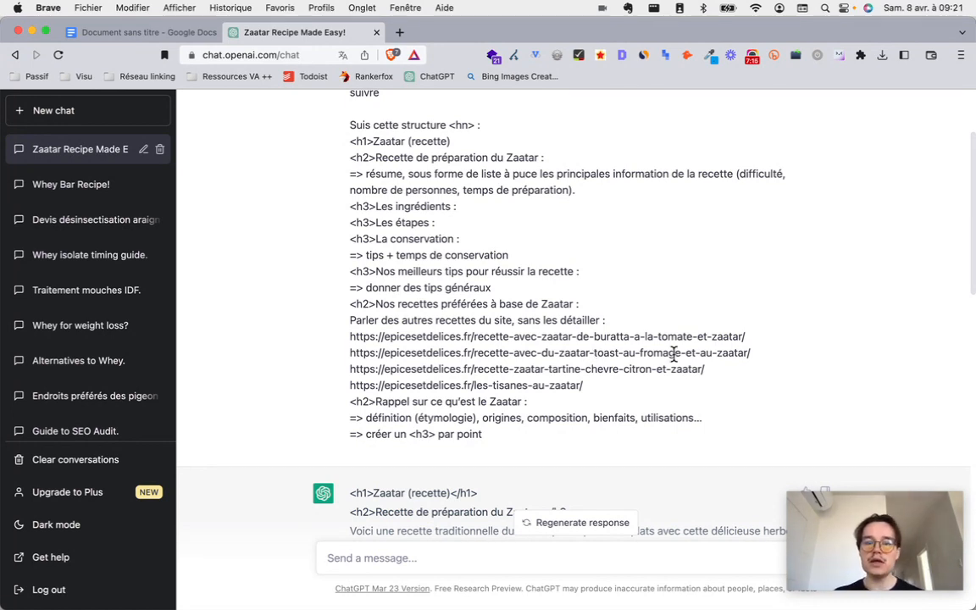
{"action": "double_click", "coordinate": [524, 337]}
{"action": "scroll", "coordinate": [579, 340], "scroll_direction": "down", "scroll_amount": 1}
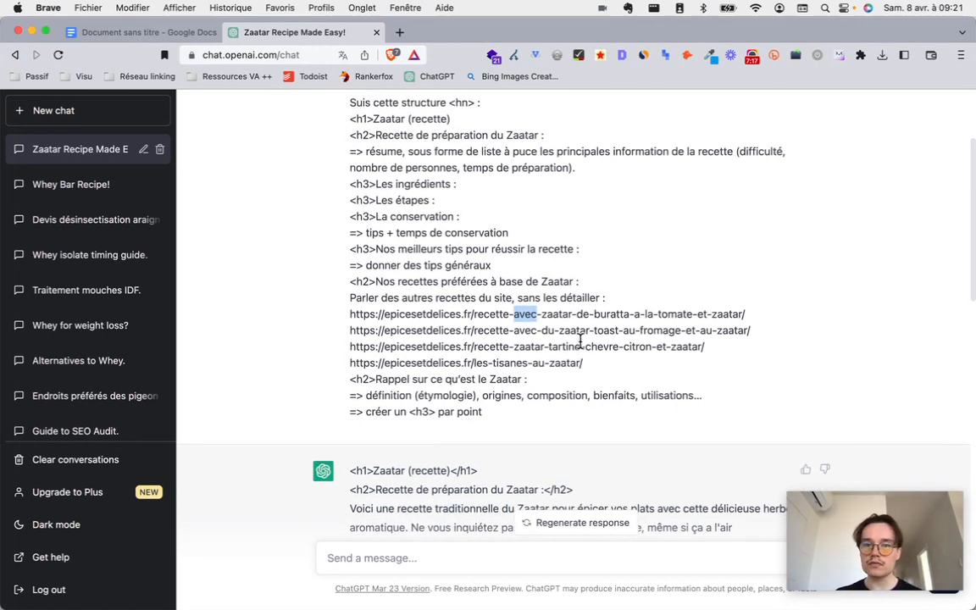
{"action": "scroll", "coordinate": [582, 347], "scroll_direction": "up", "scroll_amount": 1}
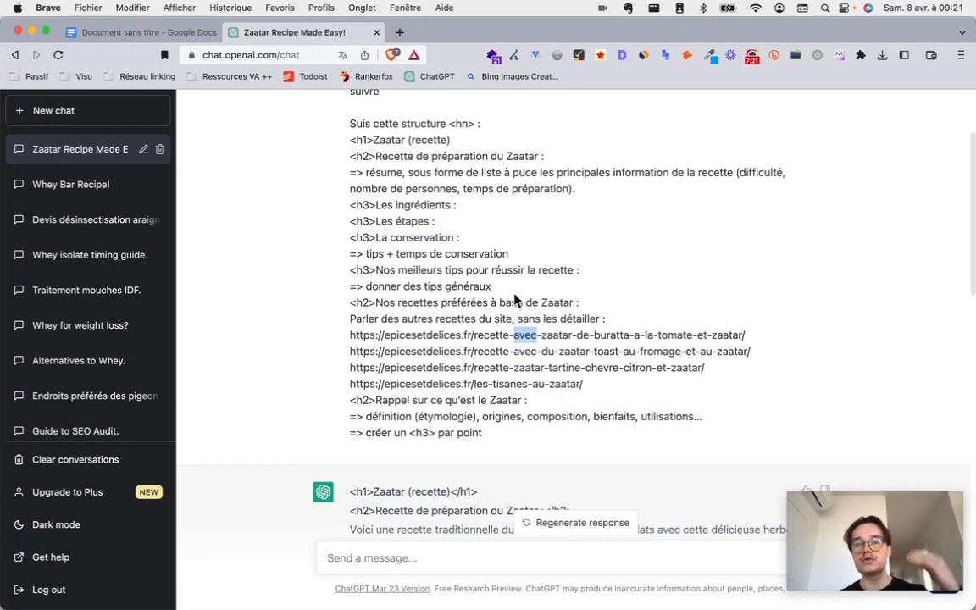
{"action": "triple_click", "coordinate": [356, 180]}
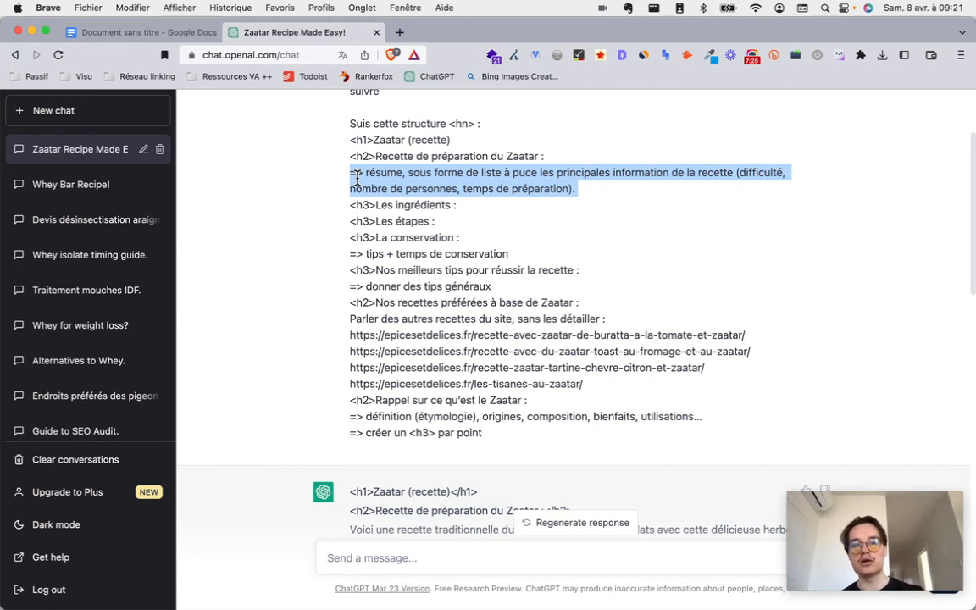
{"action": "triple_click", "coordinate": [388, 155]}
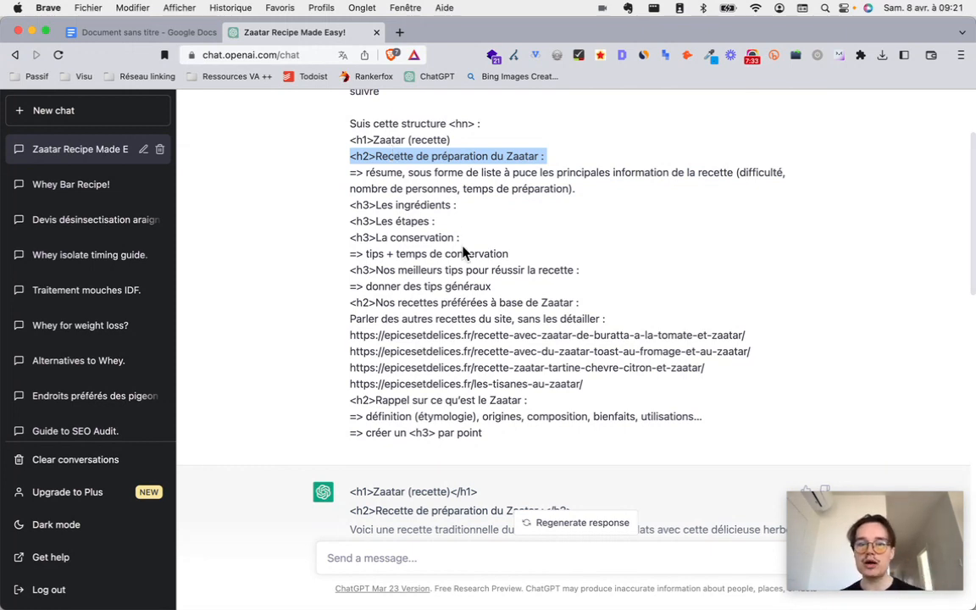
{"action": "scroll", "coordinate": [525, 265], "scroll_direction": "down", "scroll_amount": 1}
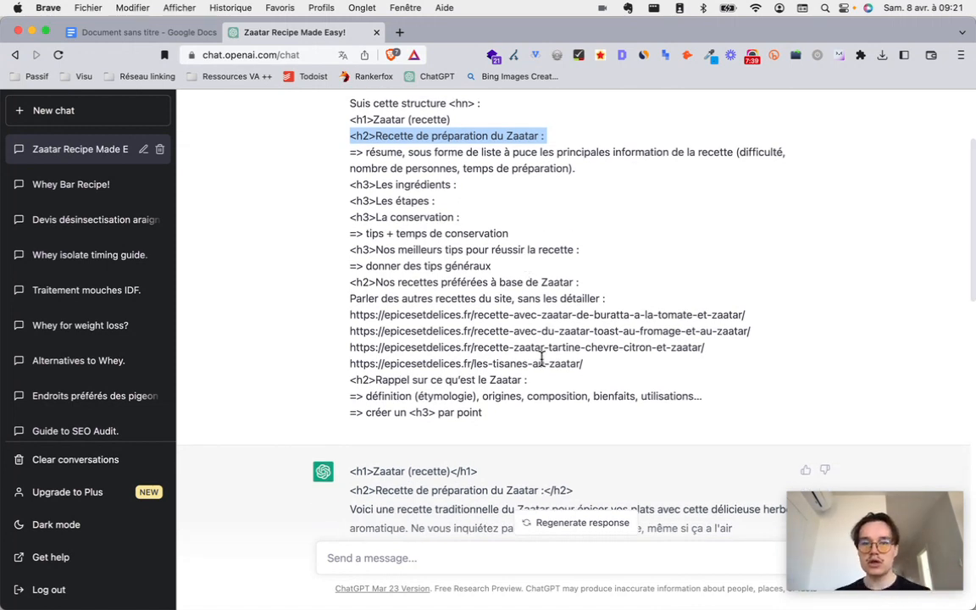
- Compare the prompt's "donner des tips généraux" instruction with the generated tips under "Nos meilleurs tips pour réussir la recette"
{"action": "scroll", "coordinate": [540, 359], "scroll_direction": "down", "scroll_amount": 5}
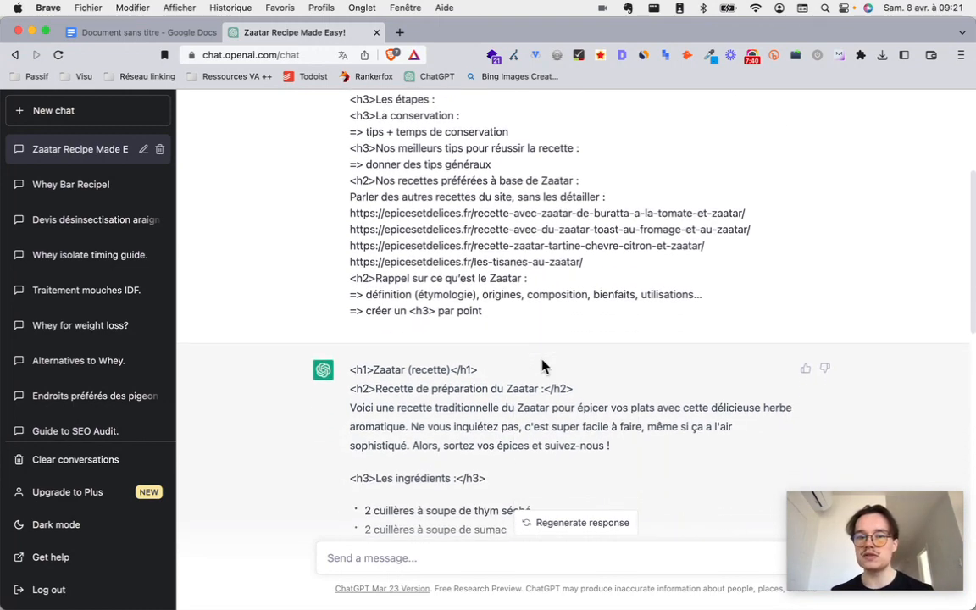
{"action": "triple_click", "coordinate": [374, 163]}
{"action": "scroll", "coordinate": [510, 266], "scroll_direction": "down", "scroll_amount": 10}
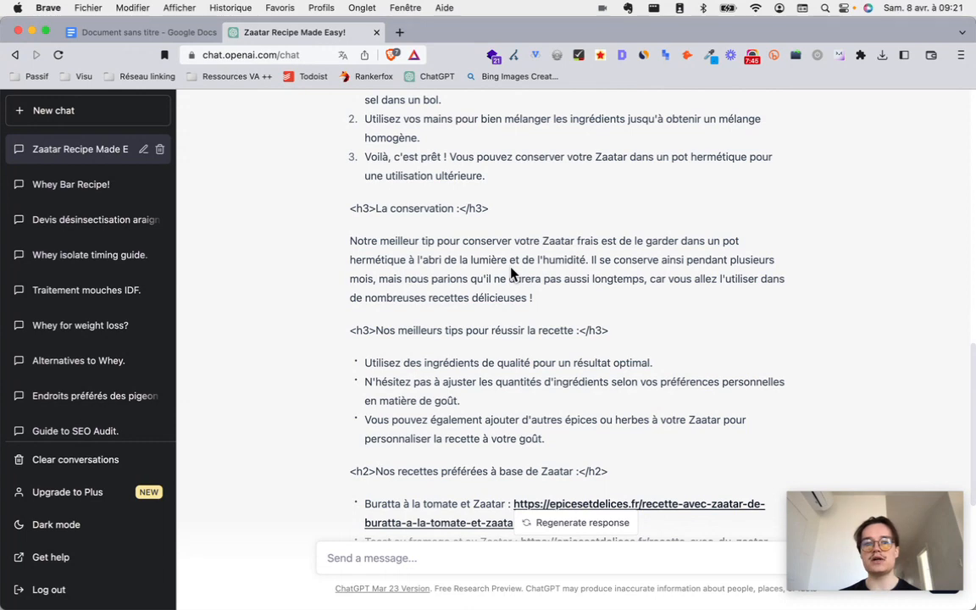
{"action": "scroll", "coordinate": [558, 274], "scroll_direction": "down", "scroll_amount": 2}
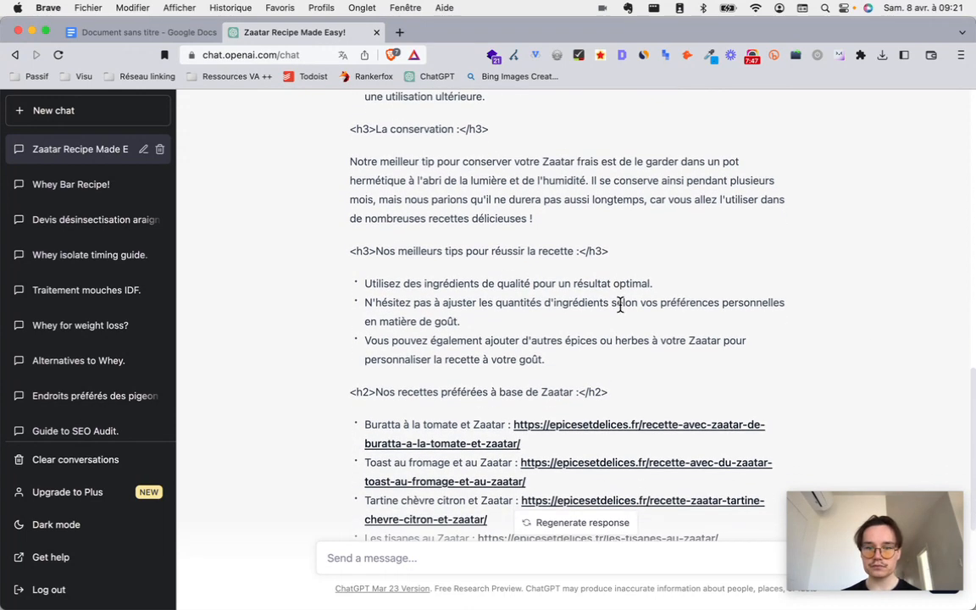
- Examine the generated recipe list under "Nos recettes préférées à base de Zaatar", especially the "Buratta à la tomate" entry and its link
{"action": "scroll", "coordinate": [633, 342], "scroll_direction": "down", "scroll_amount": 2}
{"action": "scroll", "coordinate": [636, 353], "scroll_direction": "down", "scroll_amount": 3}
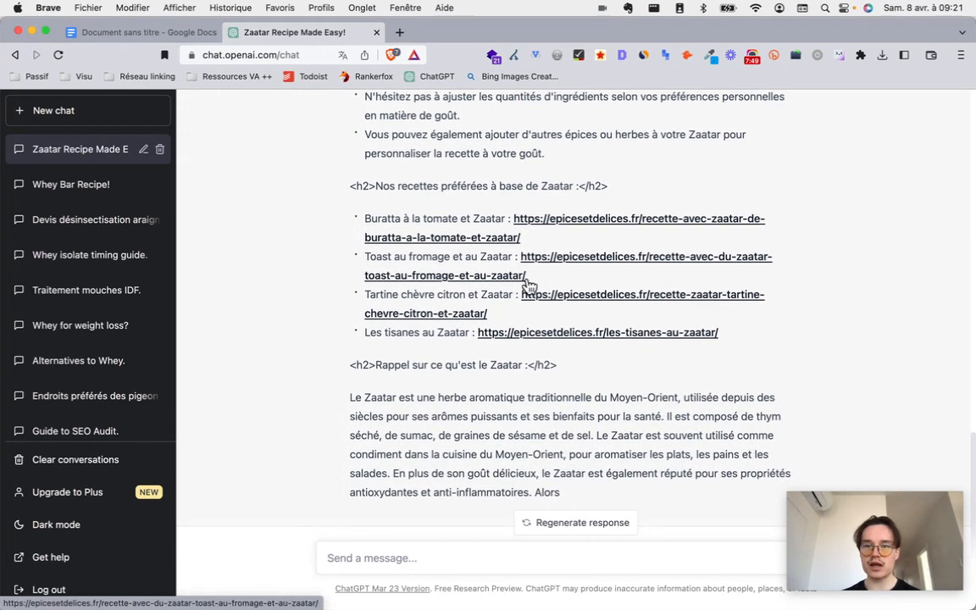
{"action": "triple_click", "coordinate": [416, 217]}
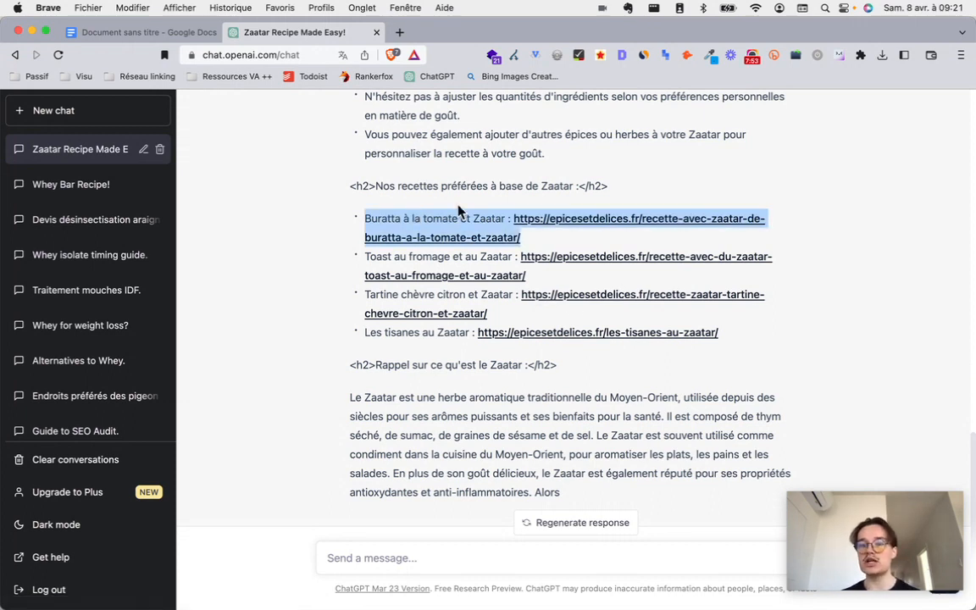
{"action": "double_click", "coordinate": [377, 218]}
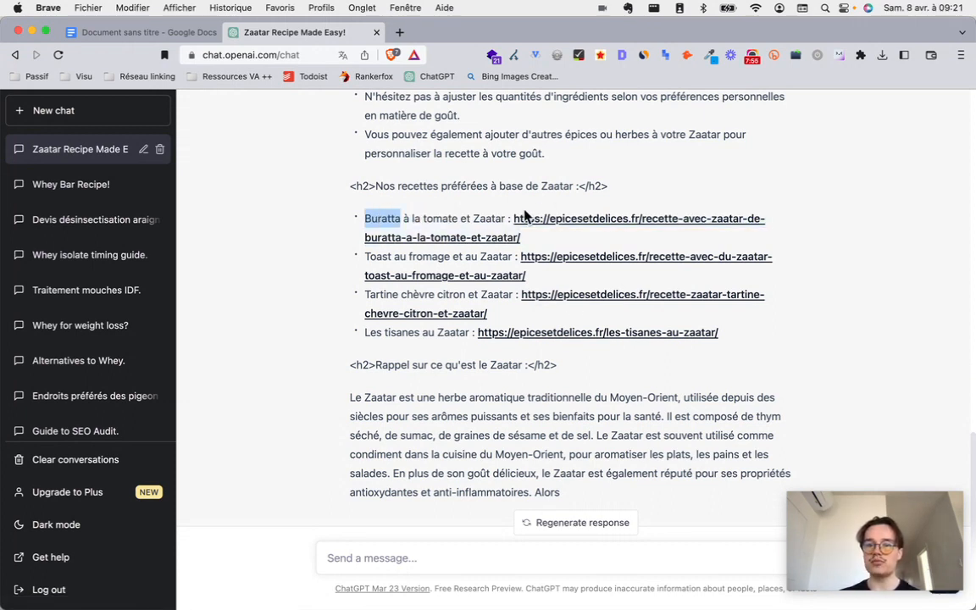
{"action": "left_click_drag", "start_coordinate": [542, 242], "coordinate": [458, 221]}
{"action": "double_click", "coordinate": [400, 220]}
{"action": "scroll", "coordinate": [657, 356], "scroll_direction": "down", "scroll_amount": 2}
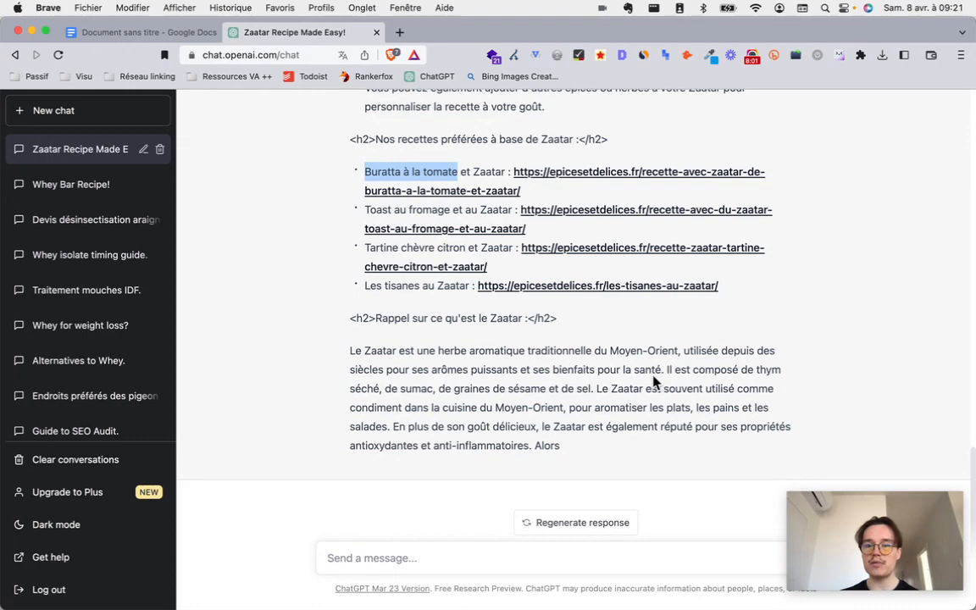
- Review the prompt's instructions for "Rappel sur ce qu'est le Zaatar": origins, composition, benefits, uses and one h3 per point
{"action": "scroll", "coordinate": [652, 381], "scroll_direction": "up", "scroll_amount": 15}
{"action": "scroll", "coordinate": [652, 383], "scroll_direction": "down", "scroll_amount": 2}
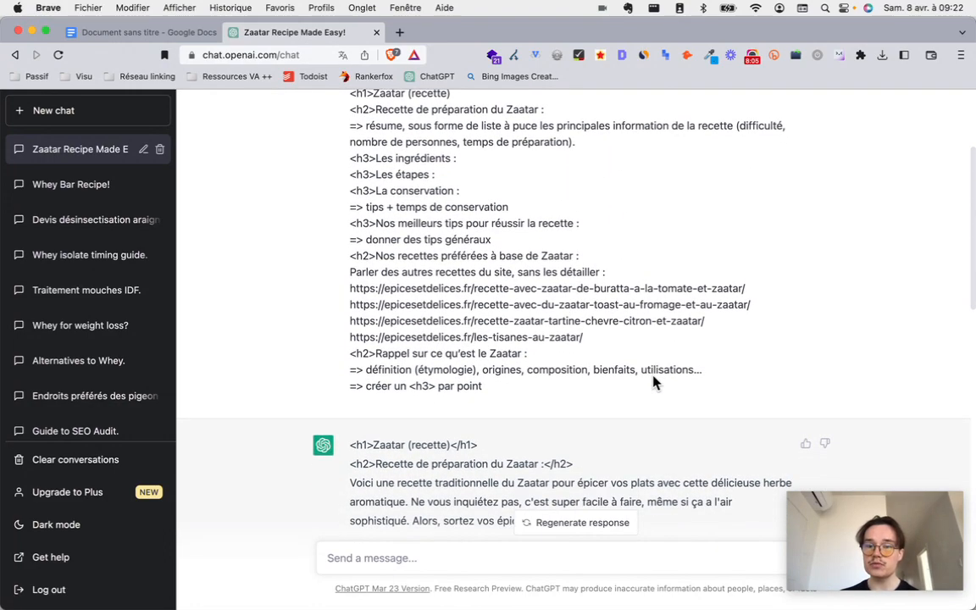
{"action": "double_click", "coordinate": [504, 369]}
{"action": "double_click", "coordinate": [551, 369]}
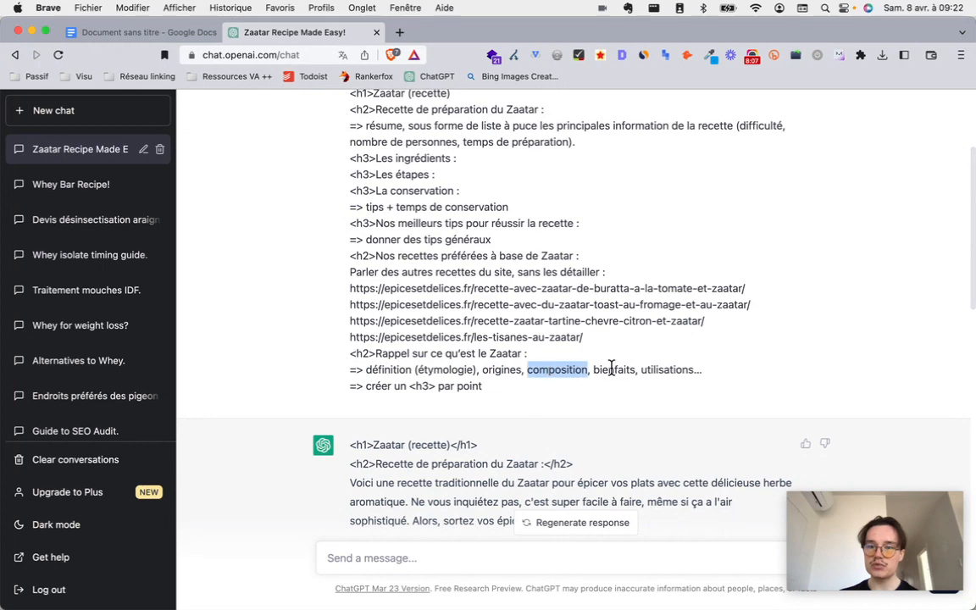
{"action": "double_click", "coordinate": [611, 370]}
{"action": "double_click", "coordinate": [668, 369]}
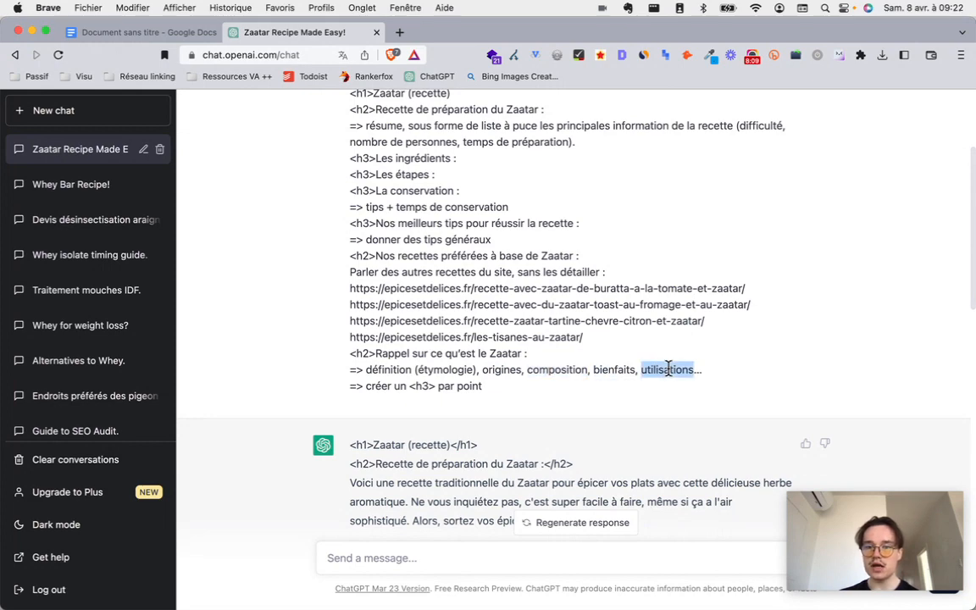
{"action": "scroll", "coordinate": [706, 415], "scroll_direction": "down", "scroll_amount": 5}
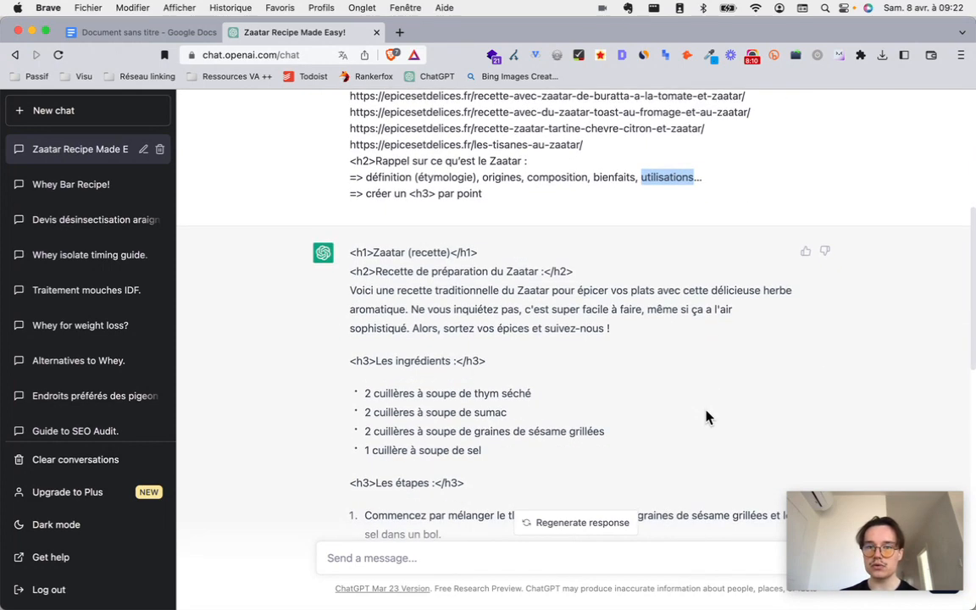
{"action": "triple_click", "coordinate": [381, 194]}
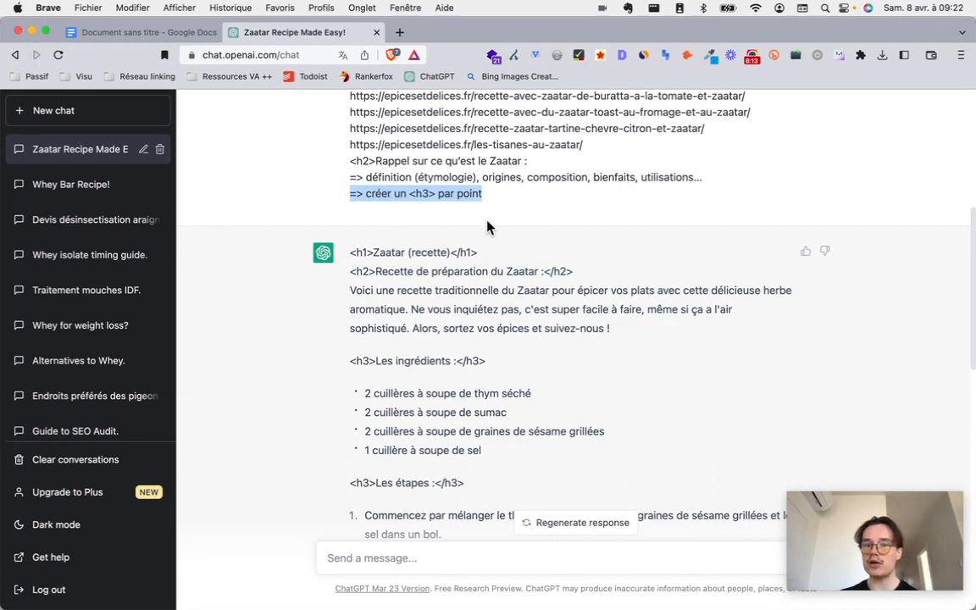
{"action": "scroll", "coordinate": [487, 226], "scroll_direction": "down", "scroll_amount": 1}
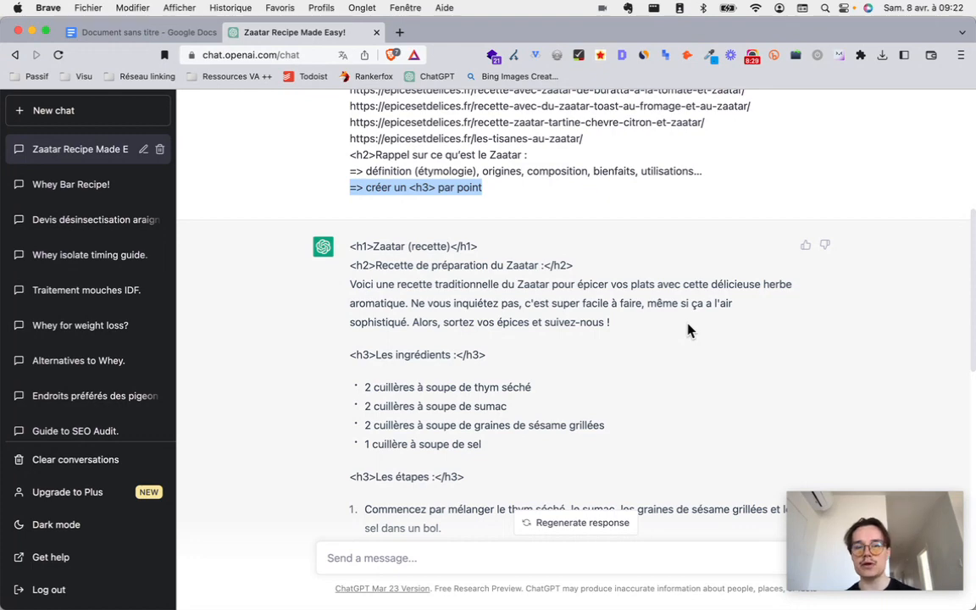
- Read the generated paragraph under "Rappel sur ce qu'est le Zaatar", checking its coverage of origin, composition, uses and benefits through to its last word
{"action": "scroll", "coordinate": [688, 330], "scroll_direction": "down", "scroll_amount": 10}
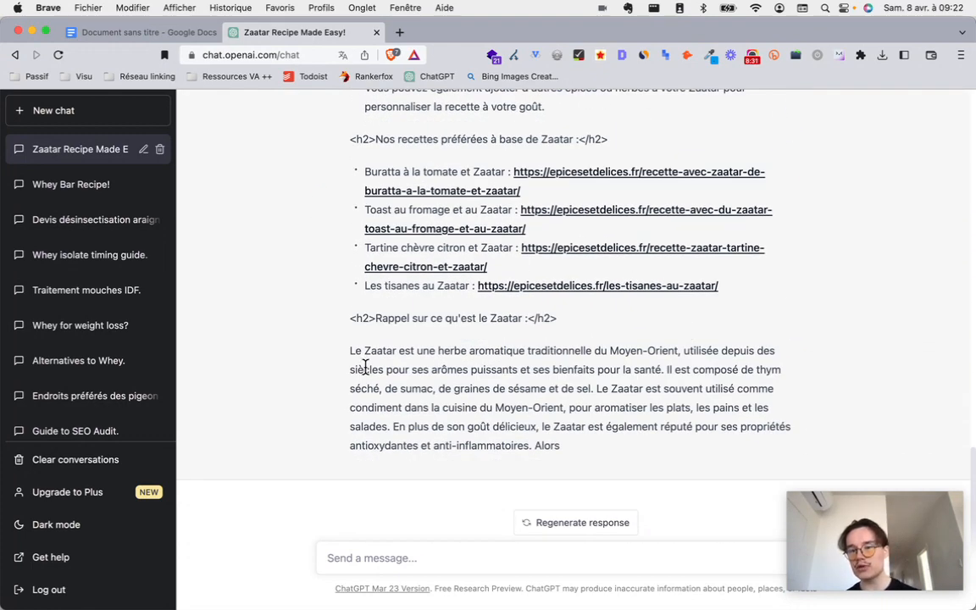
{"action": "triple_click", "coordinate": [526, 388]}
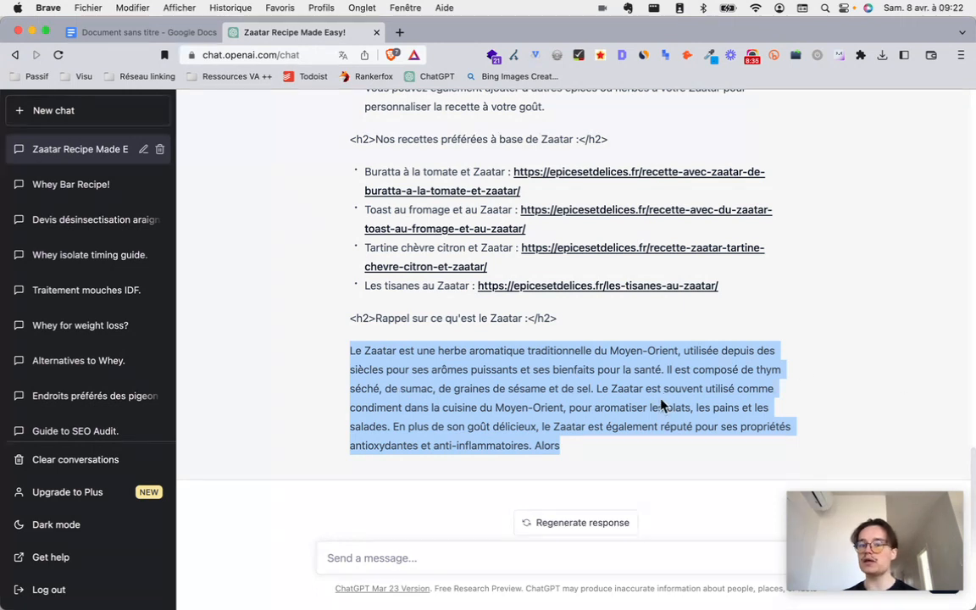
{"action": "left_click_drag", "start_coordinate": [528, 351], "coordinate": [677, 351]}
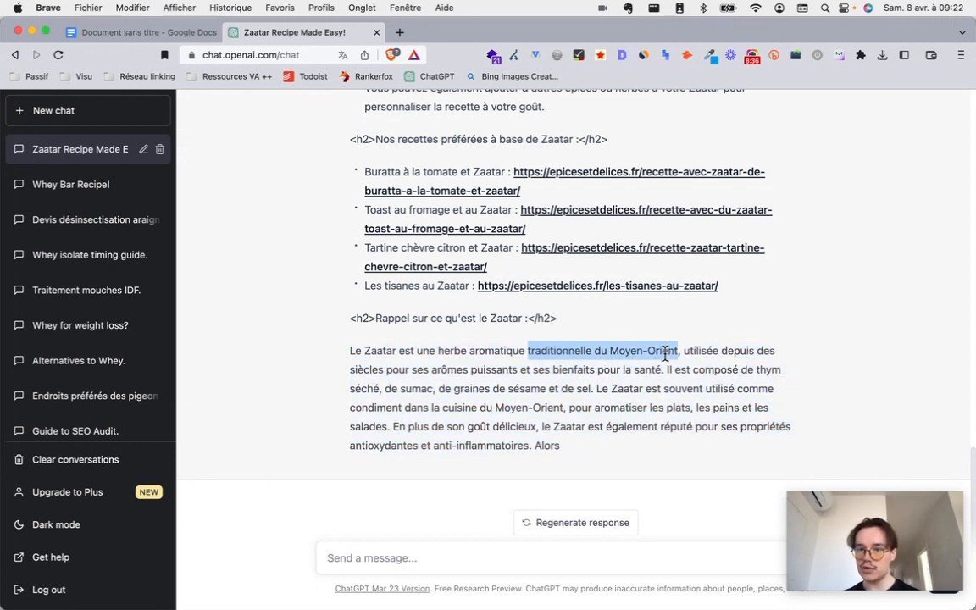
{"action": "double_click", "coordinate": [396, 371]}
{"action": "left_click_drag", "start_coordinate": [396, 375], "coordinate": [773, 388]}
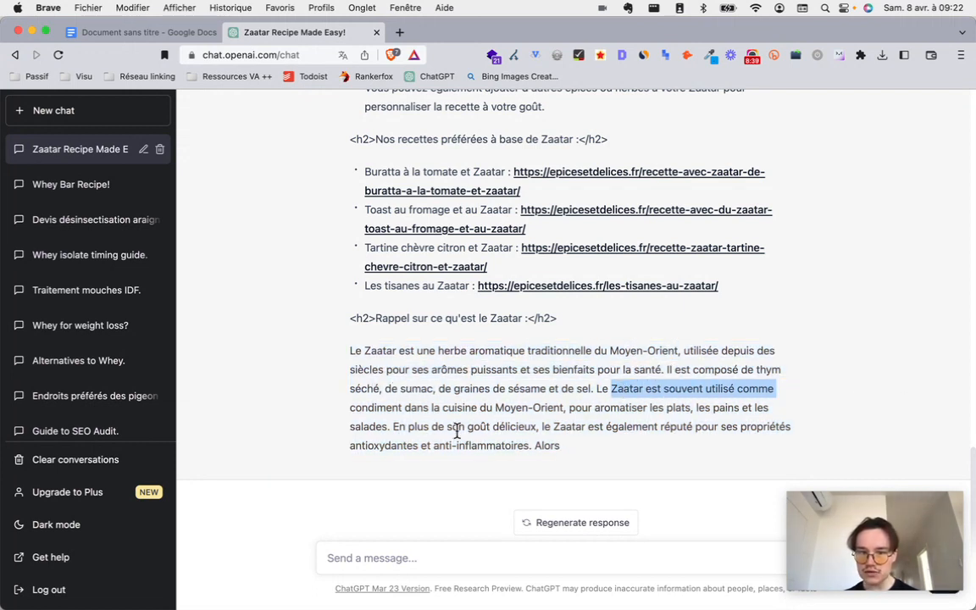
{"action": "left_click_drag", "start_coordinate": [442, 408], "coordinate": [539, 426]}
{"action": "left_click_drag", "start_coordinate": [409, 426], "coordinate": [599, 453]}
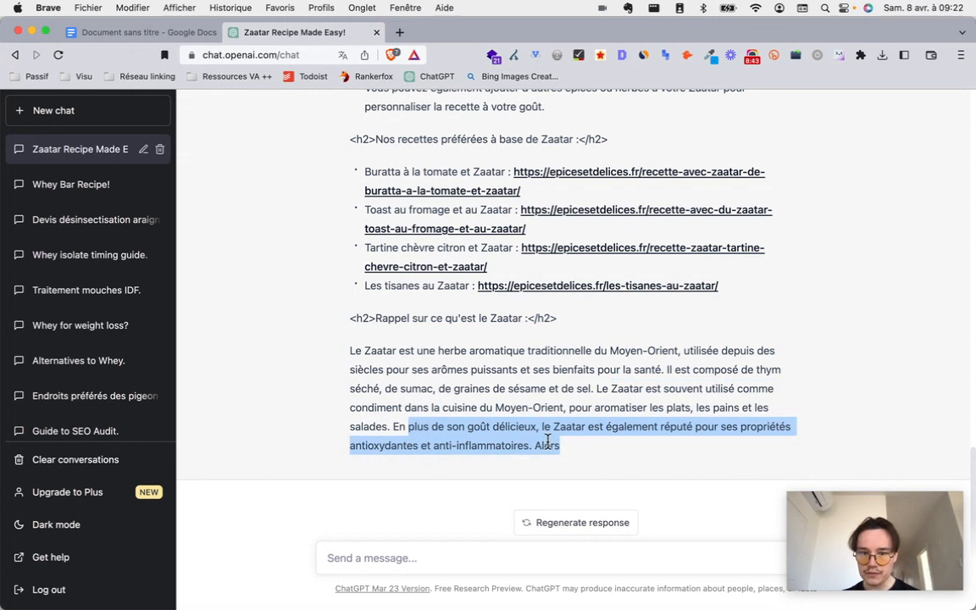
{"action": "triple_click", "coordinate": [544, 449]}
- Send the follow-up message "finis" to have ChatGPT complete the article's last paragraph
{"action": "left_click", "coordinate": [402, 555]}
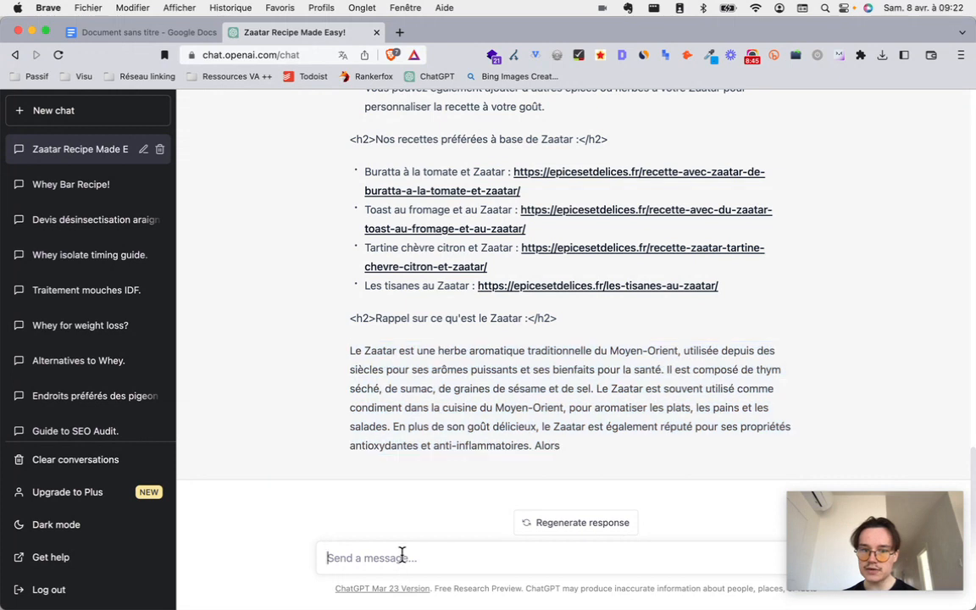
{"action": "type", "text": "fi"}
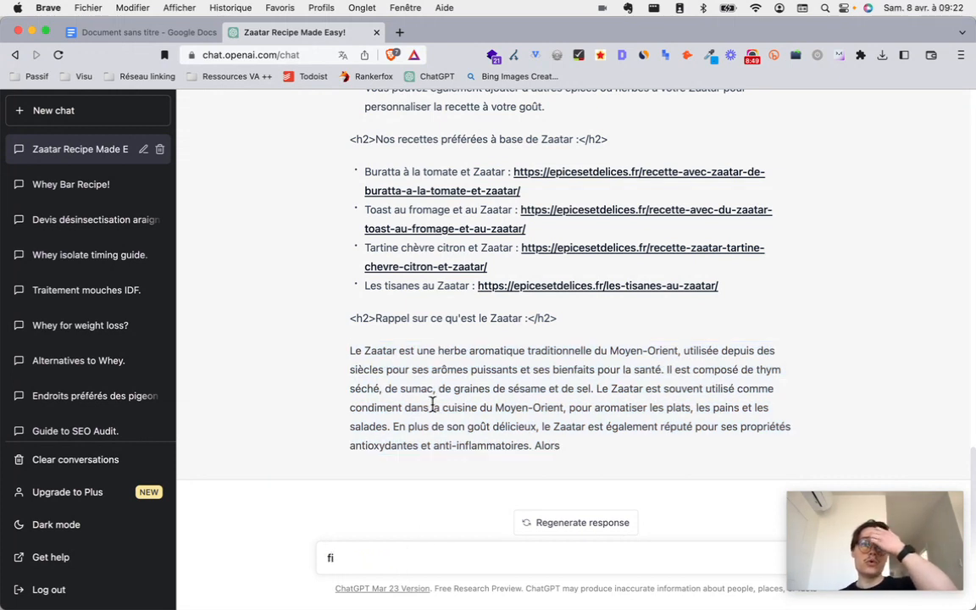
{"action": "type", "text": "nis"}
{"action": "key", "text": "Return"}
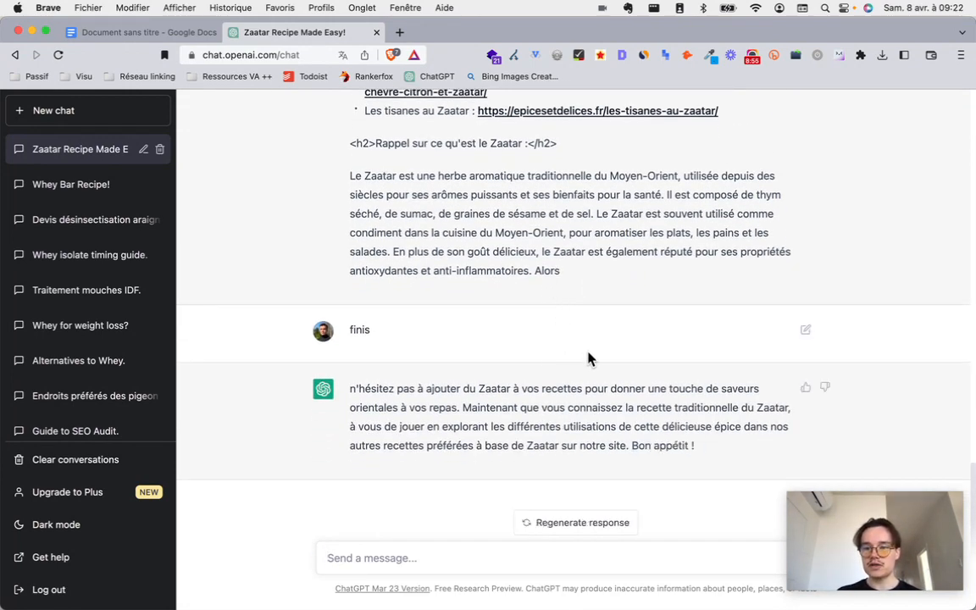
- Examine the continuation text together with the "Rappel sur ce qu'est le Zaatar" paragraph it completes
{"action": "double_click", "coordinate": [547, 387]}
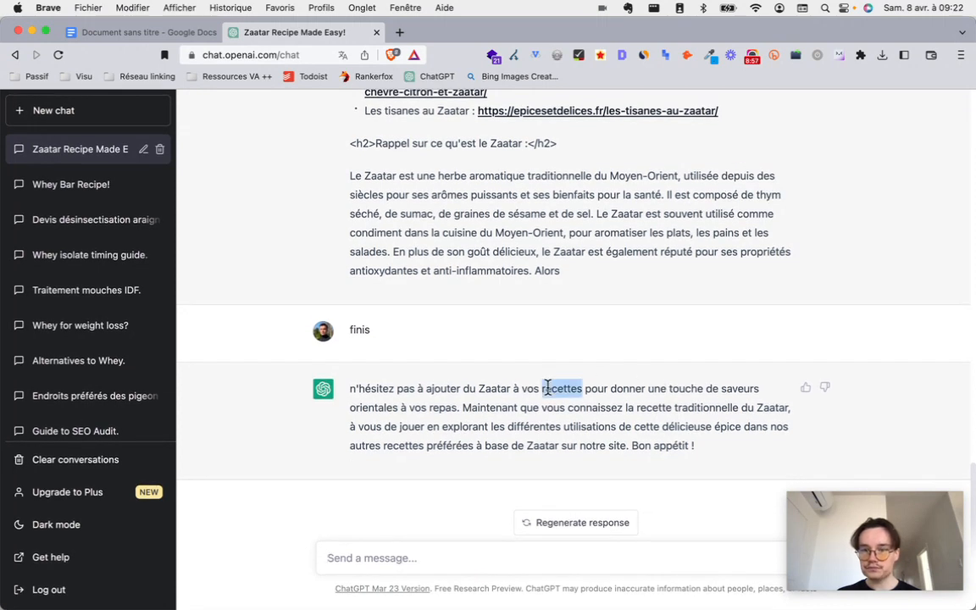
{"action": "triple_click", "coordinate": [547, 387]}
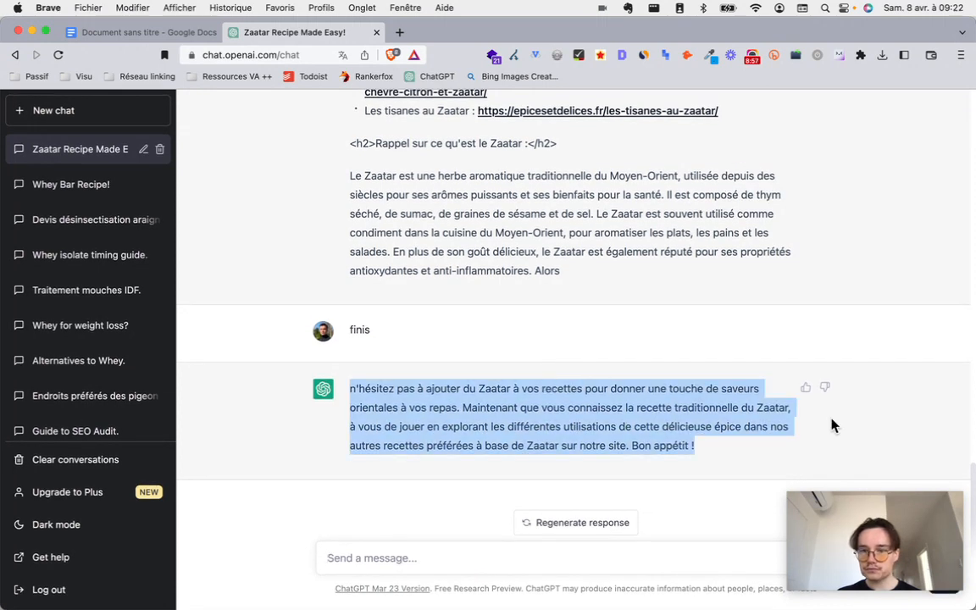
{"action": "double_click", "coordinate": [526, 214]}
{"action": "left_click_drag", "start_coordinate": [526, 214], "coordinate": [627, 388]}
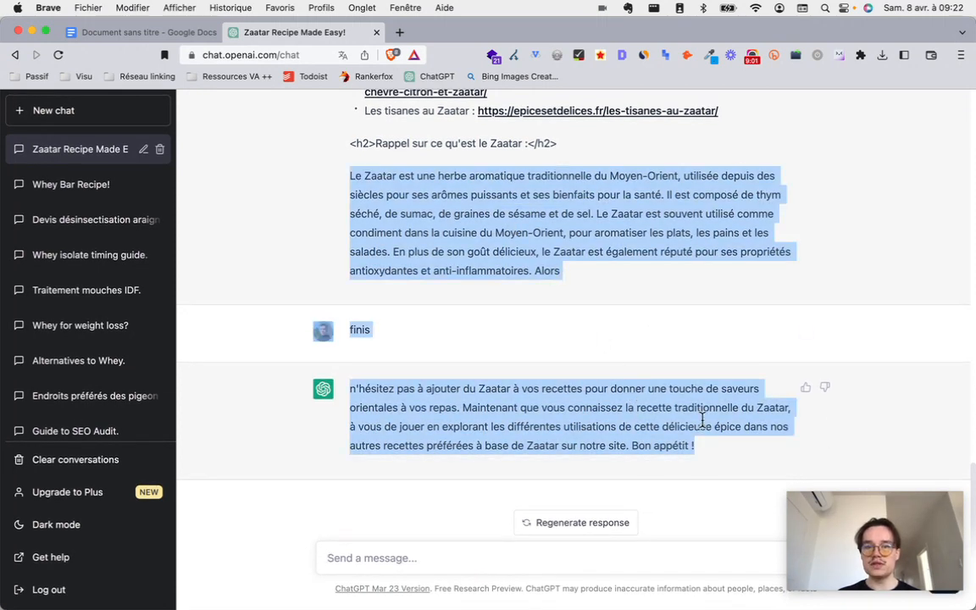
- Look back over the whole generated article, from the recipe introduction to the closing continuation
{"action": "scroll", "coordinate": [701, 420], "scroll_direction": "up", "scroll_amount": 10}
{"action": "scroll", "coordinate": [703, 426], "scroll_direction": "down", "scroll_amount": 5}
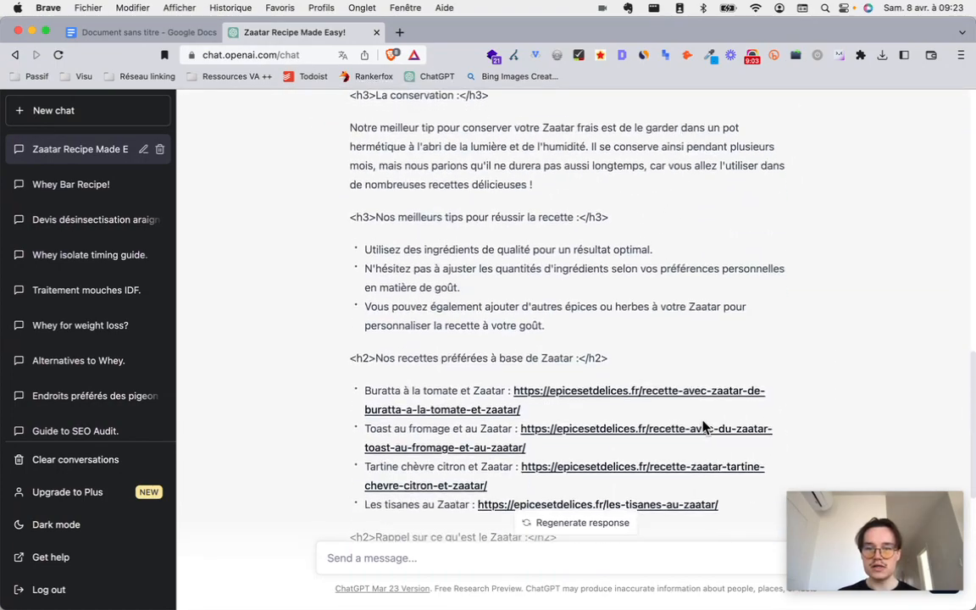
{"action": "scroll", "coordinate": [703, 426], "scroll_direction": "down", "scroll_amount": 3}
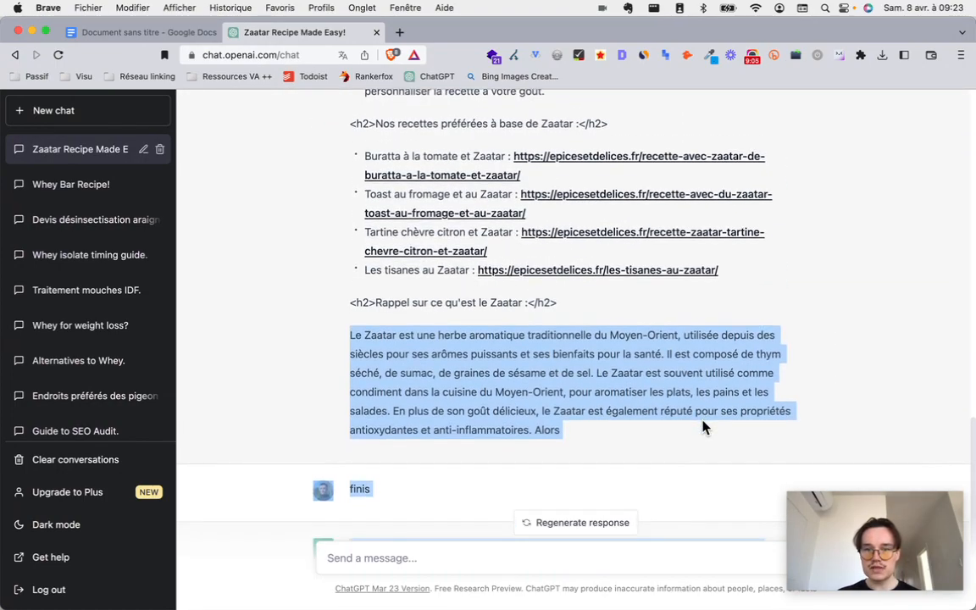
{"action": "scroll", "coordinate": [702, 426], "scroll_direction": "up", "scroll_amount": 10}
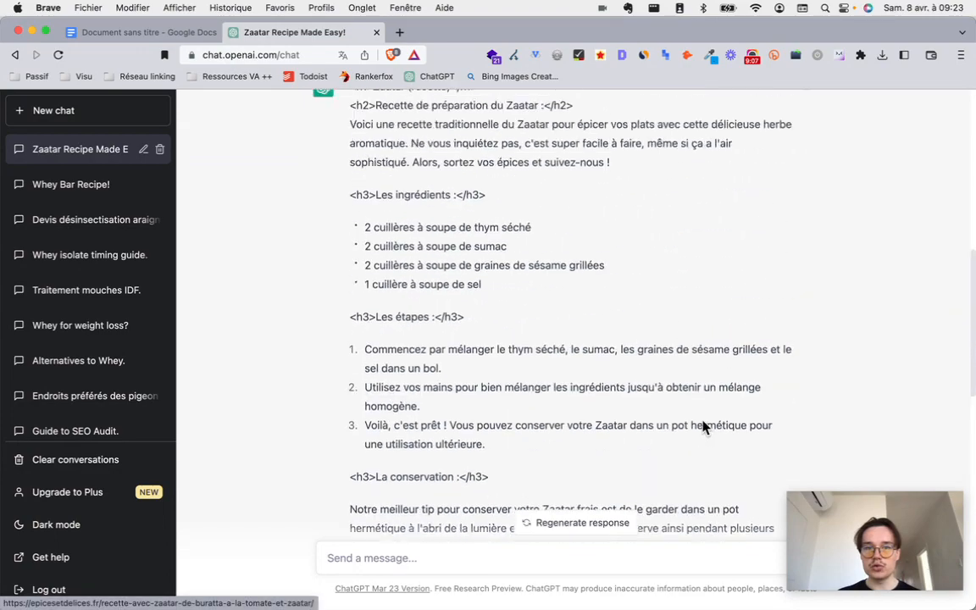
{"action": "scroll", "coordinate": [701, 426], "scroll_direction": "down", "scroll_amount": 12}
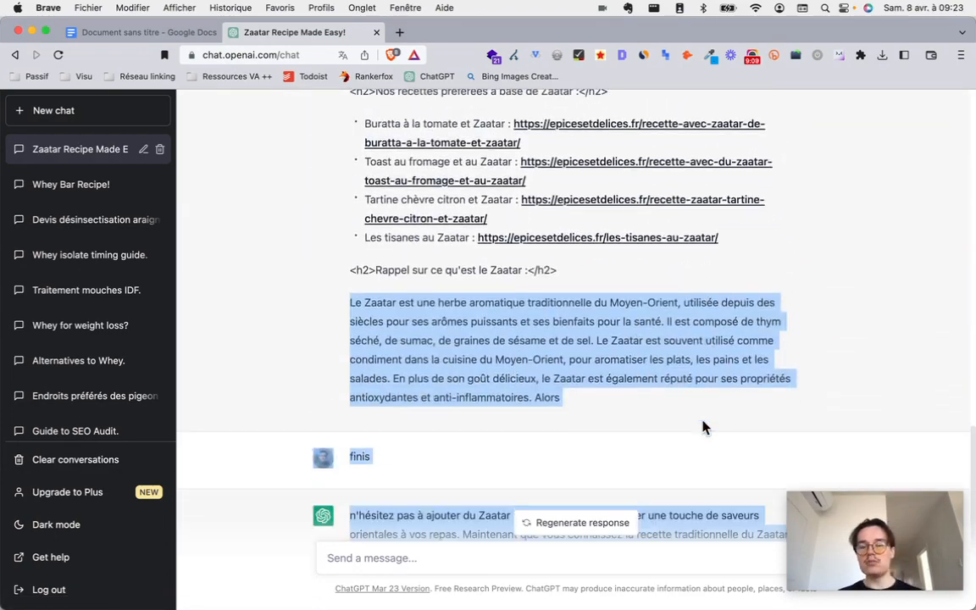
- Re-examine the prompt's opening role paragraph and its "ironie" tone instruction, and compare them with the article's steps, storage and tips sections
{"action": "scroll", "coordinate": [701, 426], "scroll_direction": "up", "scroll_amount": 10}
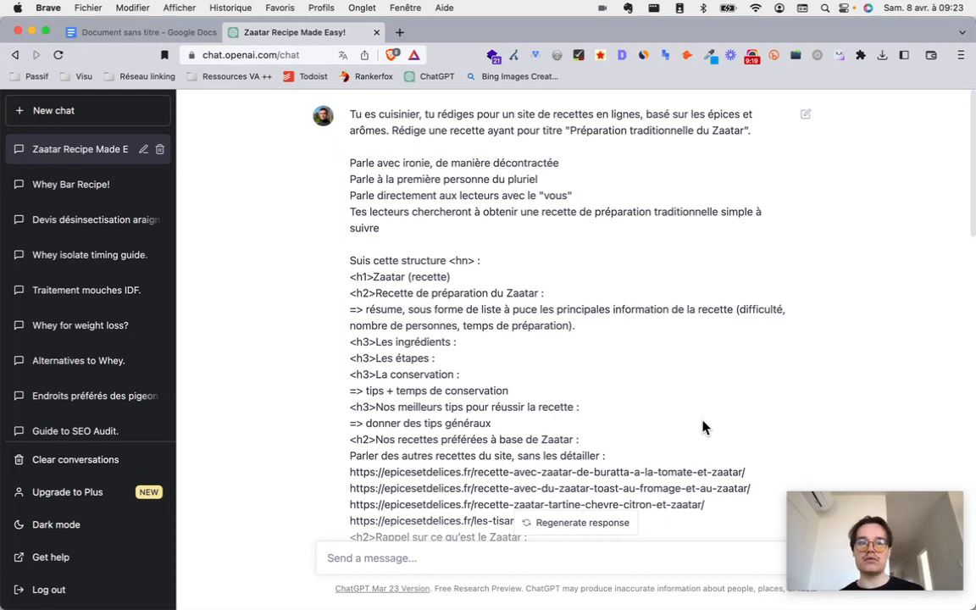
{"action": "triple_click", "coordinate": [570, 132]}
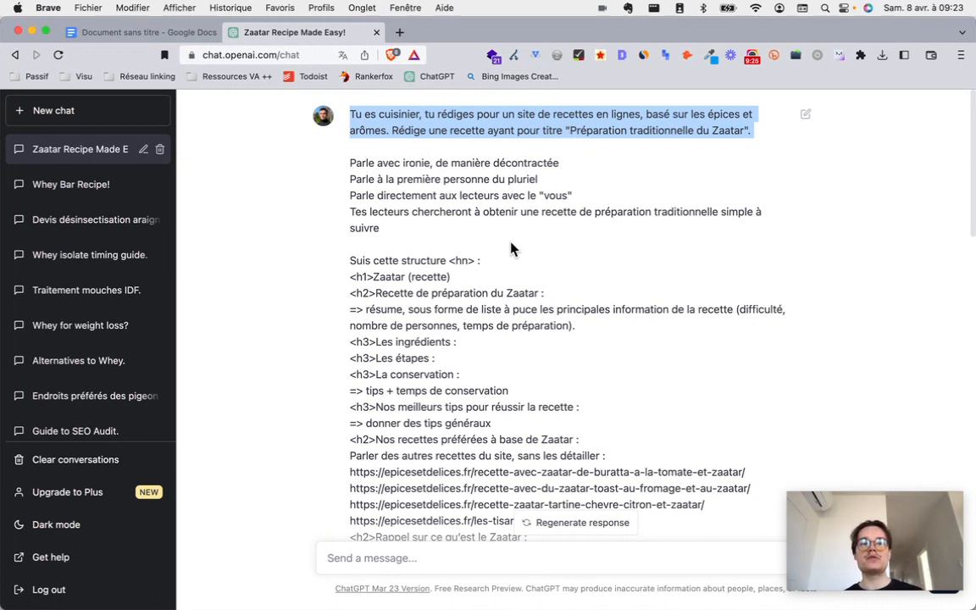
{"action": "double_click", "coordinate": [417, 165]}
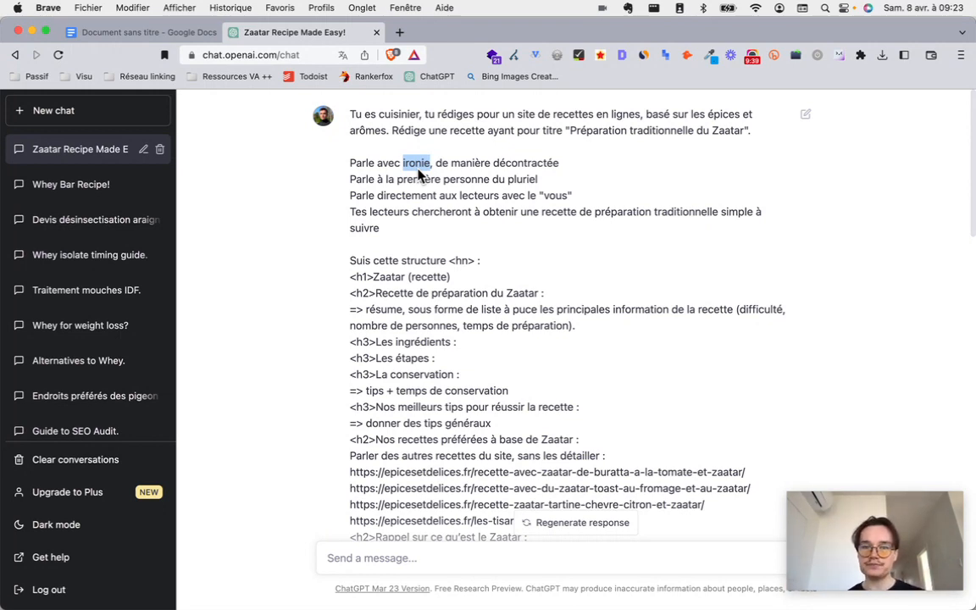
{"action": "scroll", "coordinate": [476, 247], "scroll_direction": "down", "scroll_amount": 12}
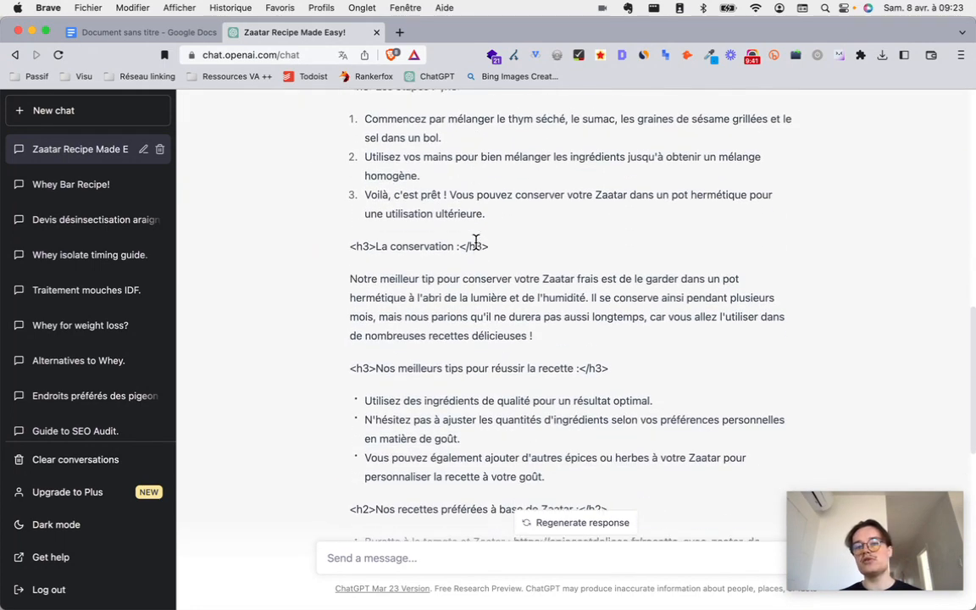
{"action": "scroll", "coordinate": [476, 243], "scroll_direction": "down", "scroll_amount": 2}
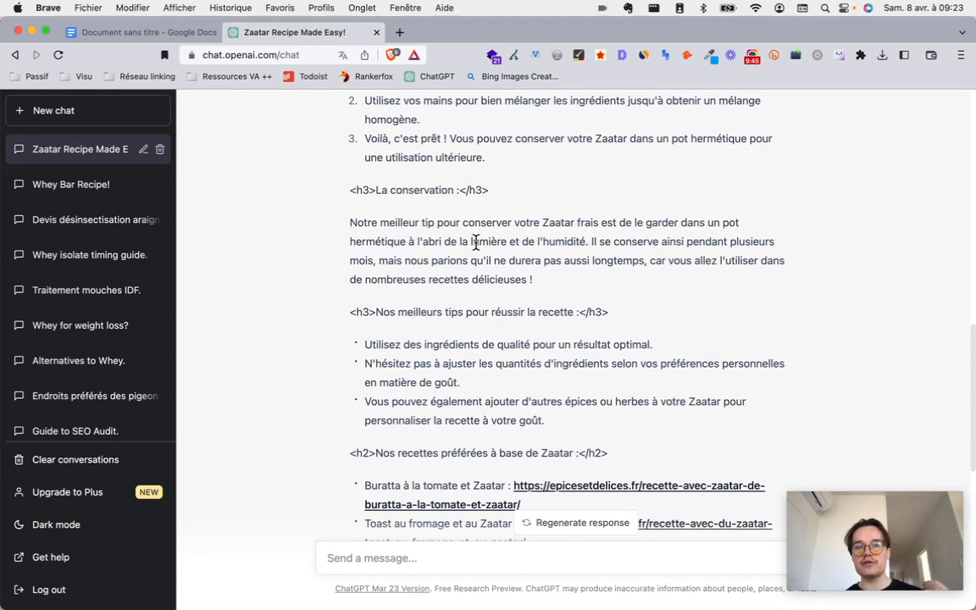
{"action": "scroll", "coordinate": [476, 243], "scroll_direction": "up", "scroll_amount": 3}
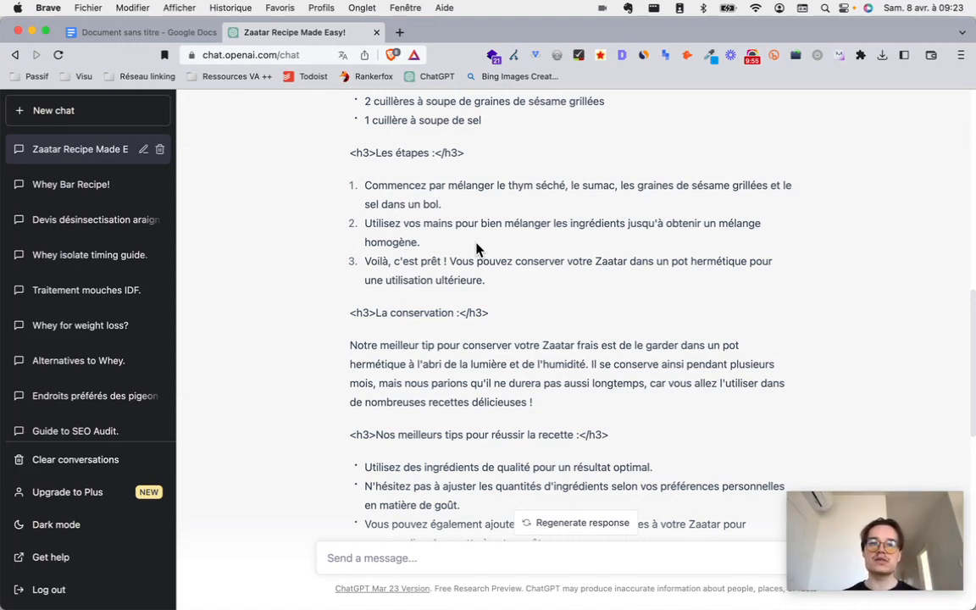
{"action": "scroll", "coordinate": [476, 248], "scroll_direction": "down", "scroll_amount": 2}
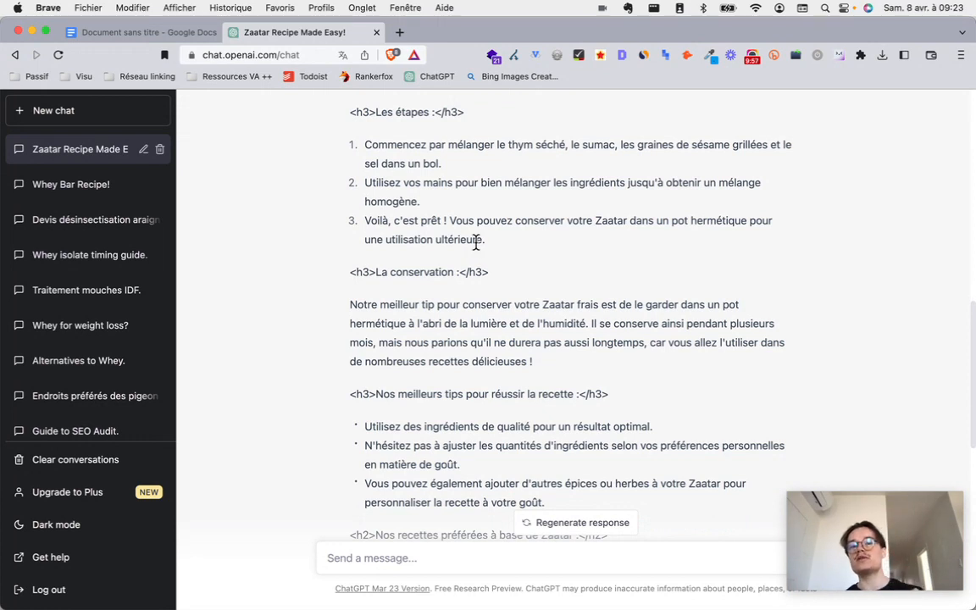